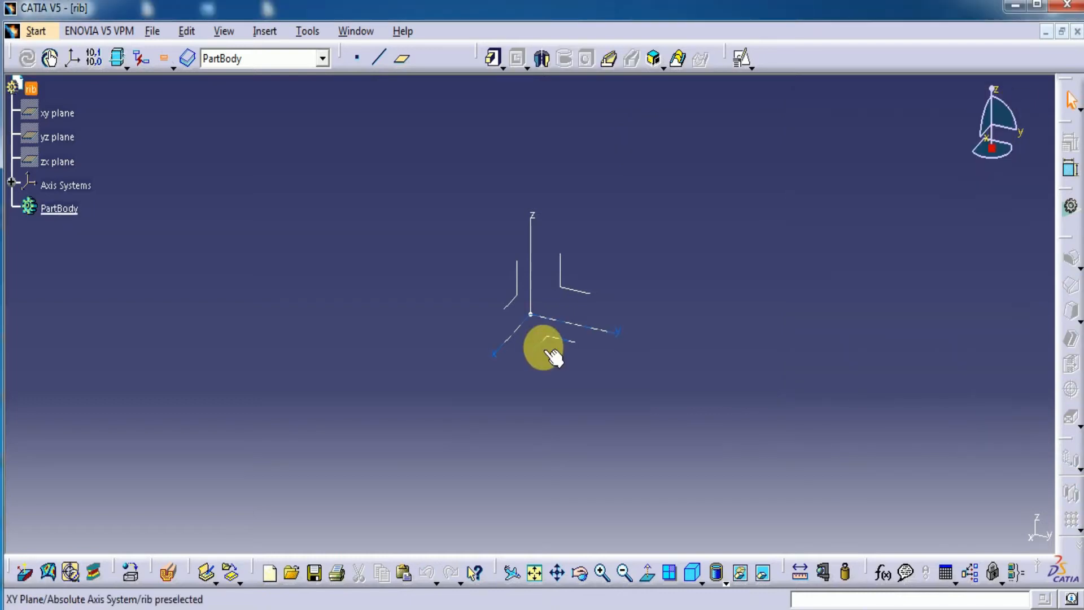
Create a positioned sketch on the absolute axis system's XY plane, with the H direction reversed and the axes swapped
click(549, 351)
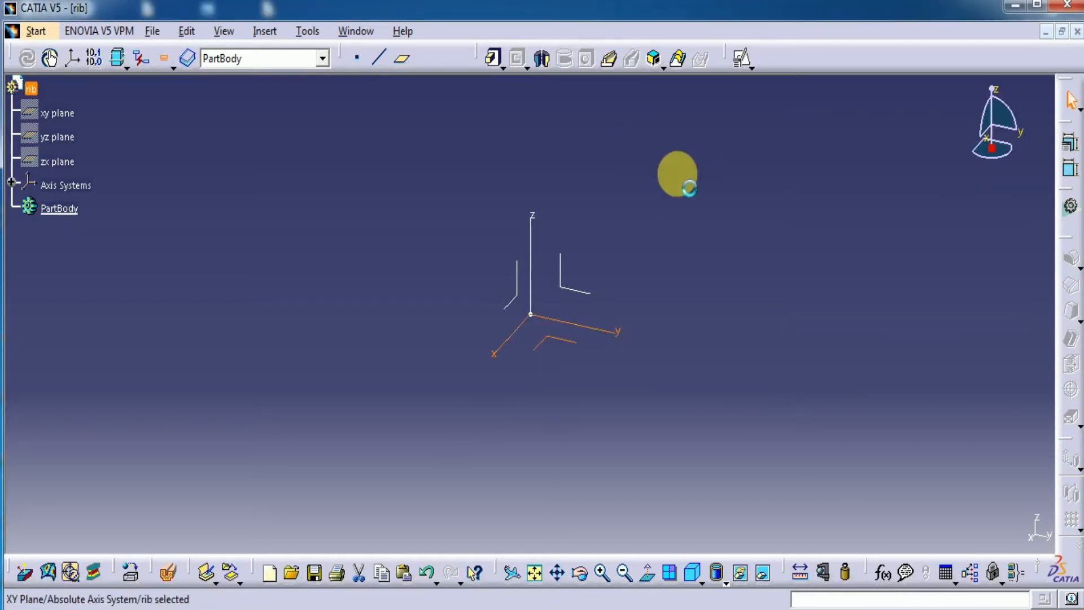
click(741, 59)
click(941, 495)
click(895, 497)
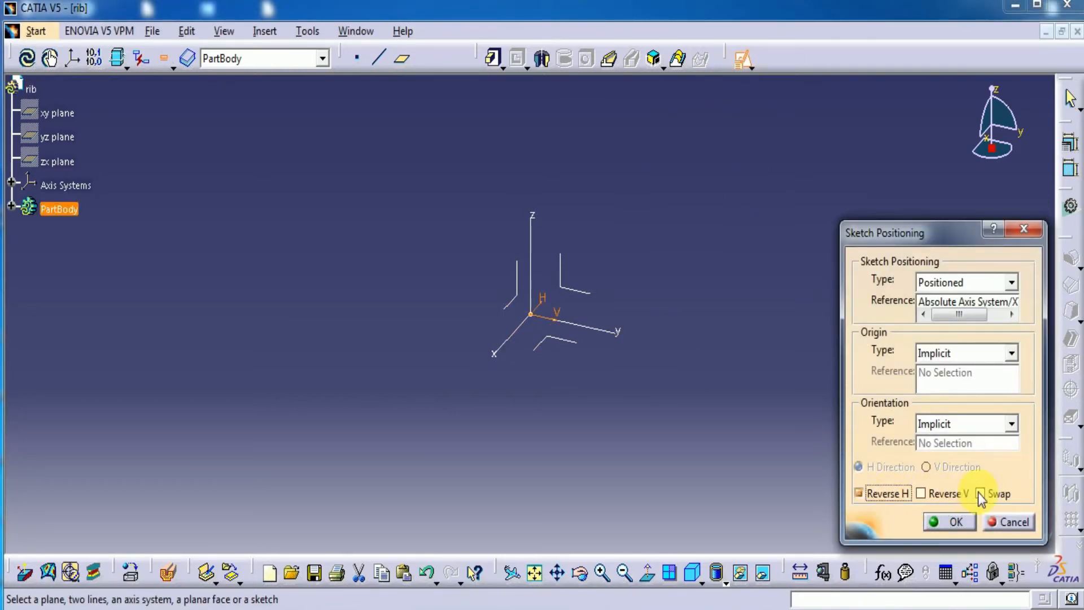
click(950, 522)
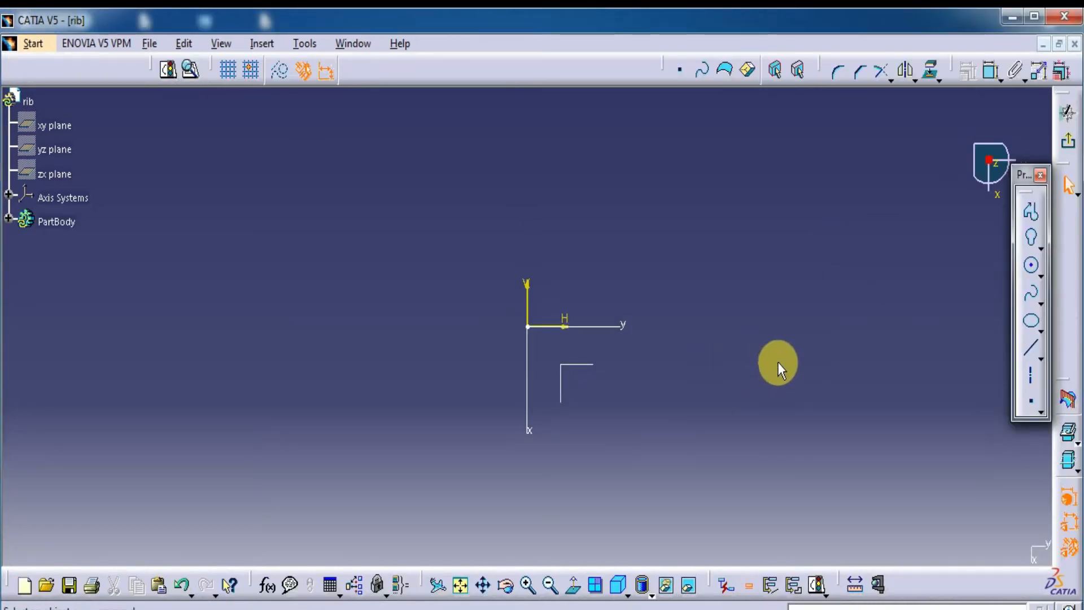
Draw an arched four-point spline from the lower left up to the sketch origin, and exit the sketch
click(1032, 303)
click(109, 458)
click(162, 349)
click(298, 257)
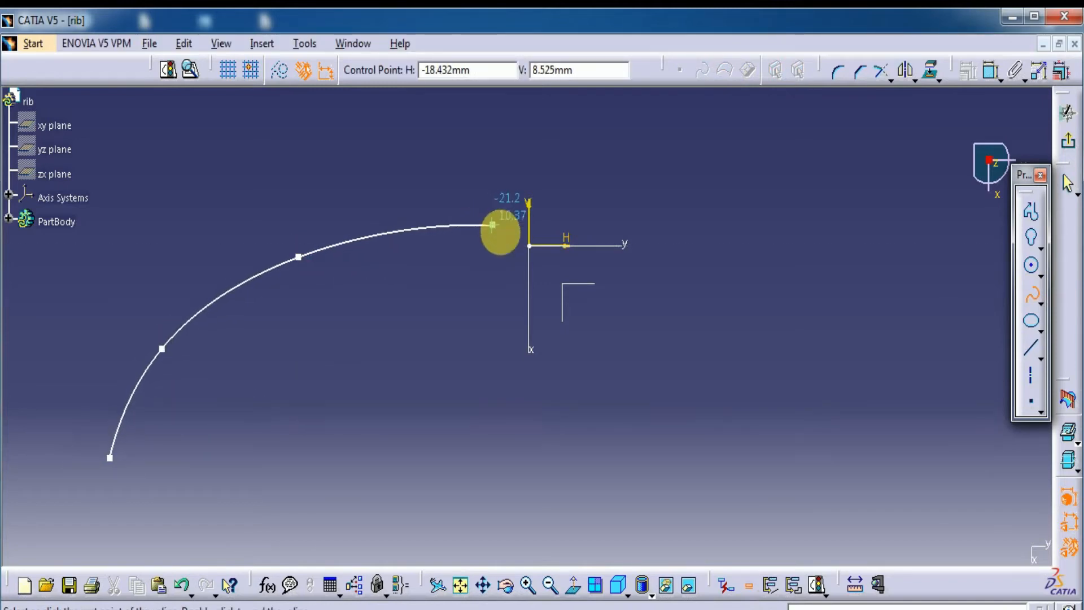
click(529, 246)
double_click(529, 247)
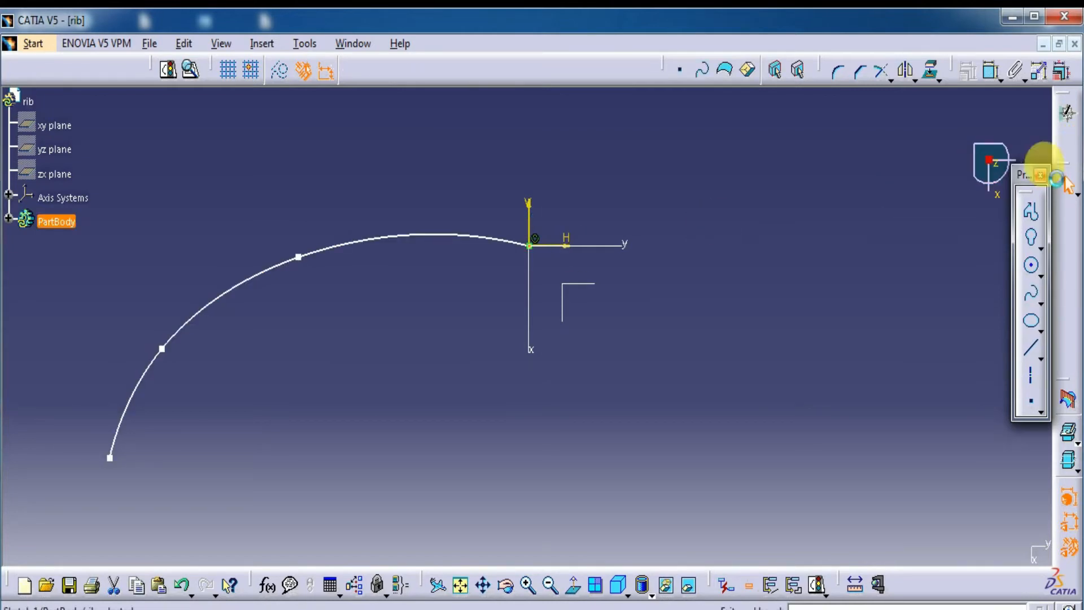
click(1069, 142)
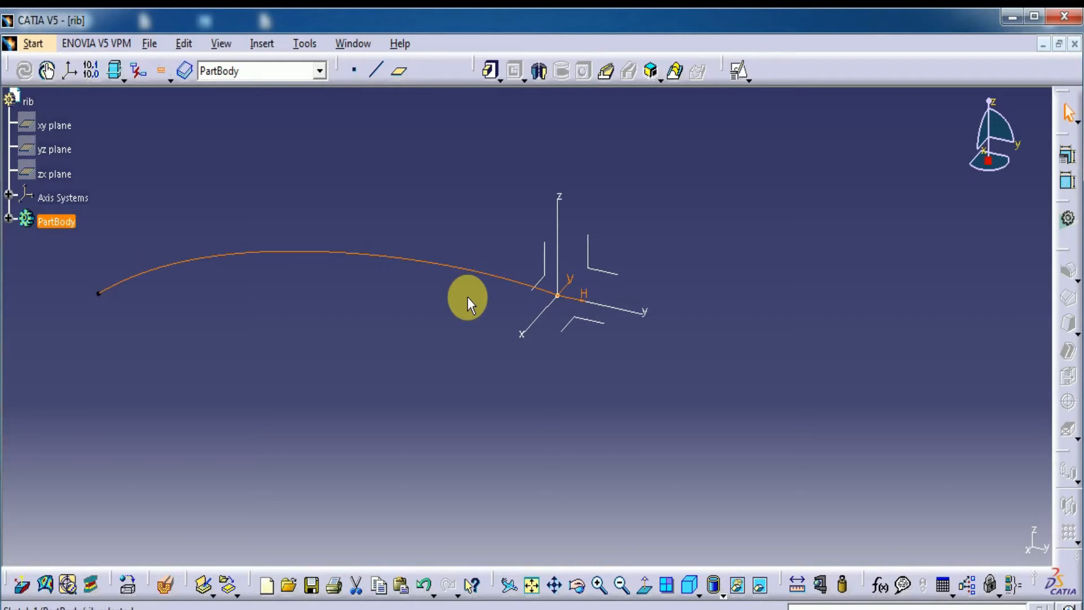
Create a positioned sketch on the absolute axis system's ZX plane, with the V direction reversed and the axes swapped
click(549, 283)
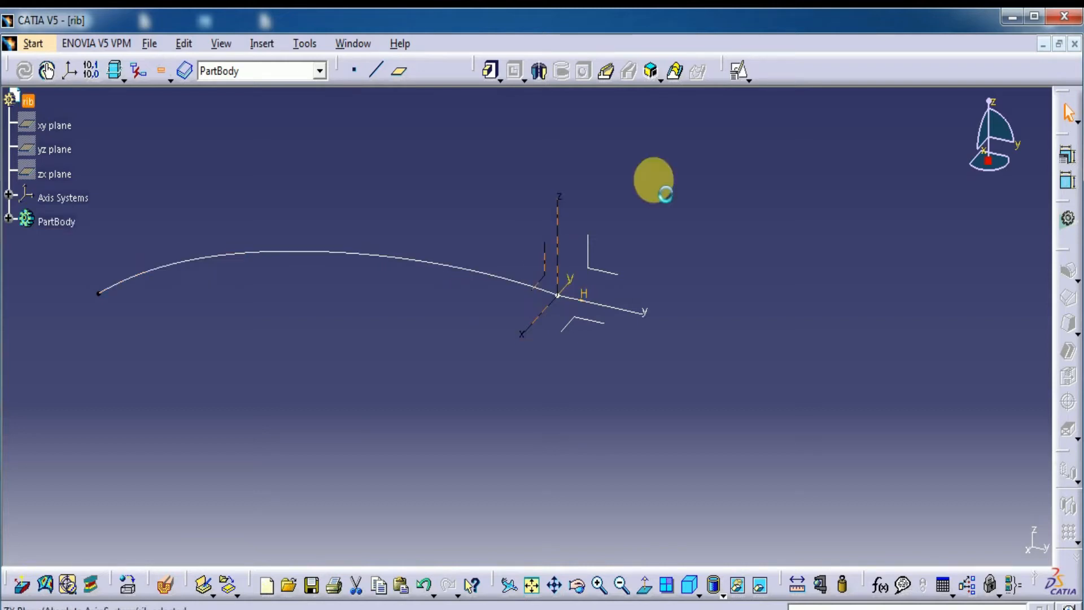
click(737, 71)
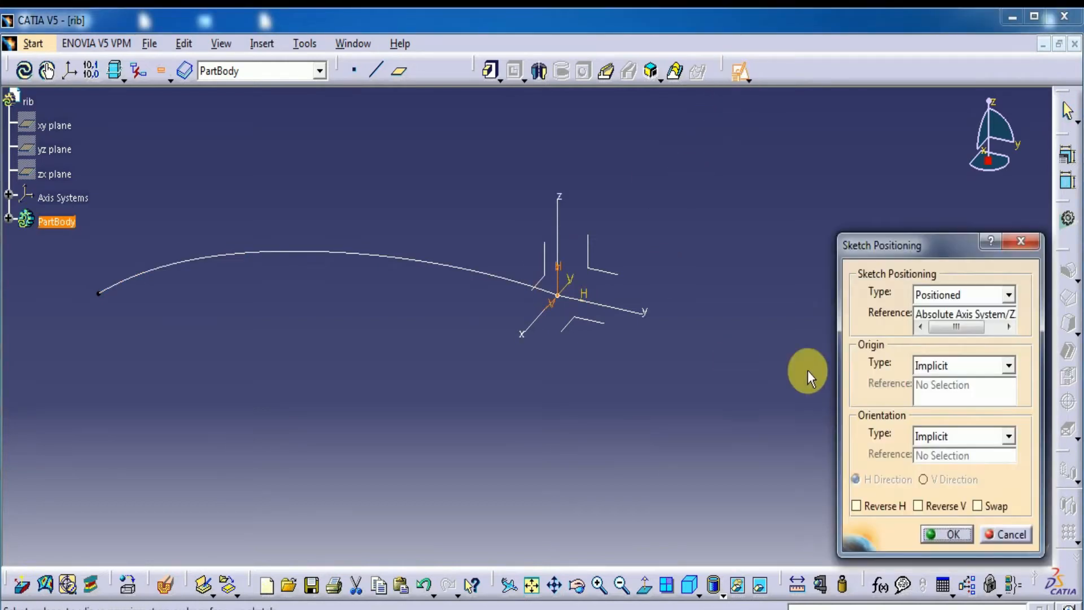
click(942, 534)
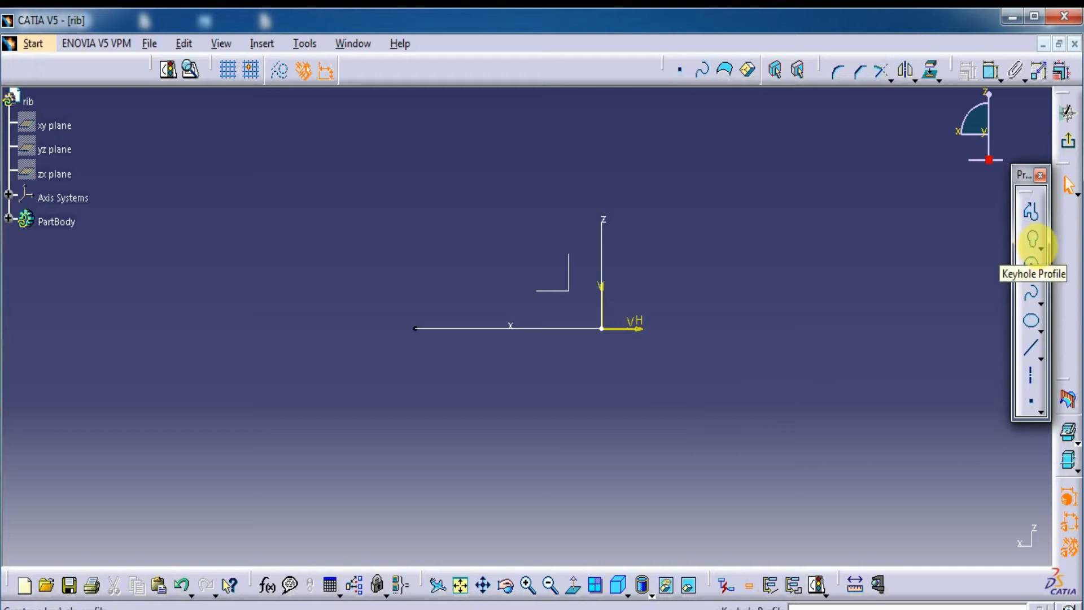
Draw a small hexagon centred on the sketch origin at the spline's end, and exit the sketch
click(1041, 276)
click(973, 249)
click(1041, 251)
click(1025, 268)
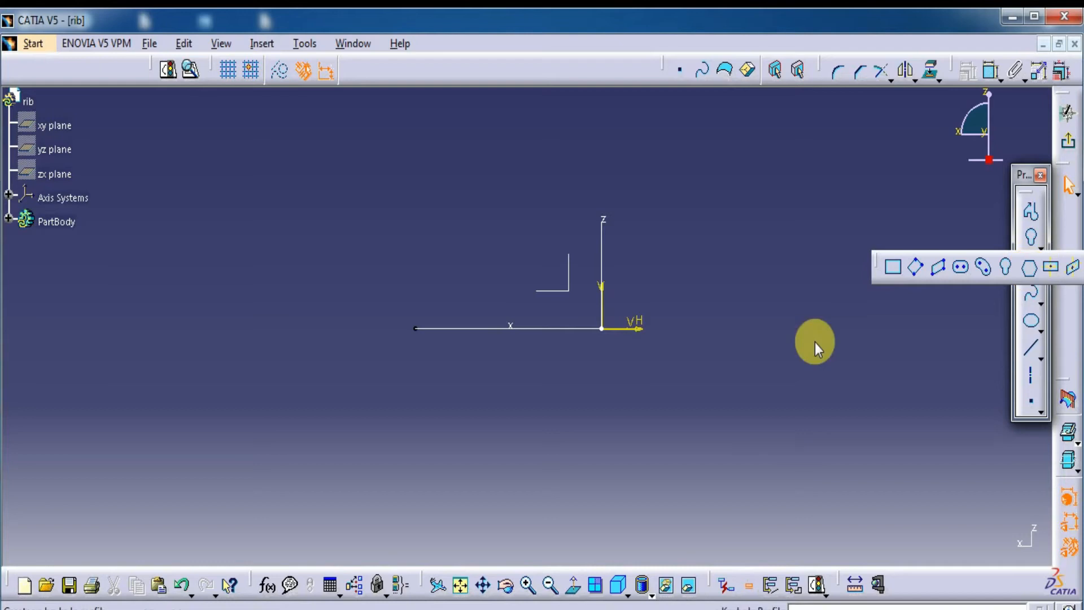
click(603, 329)
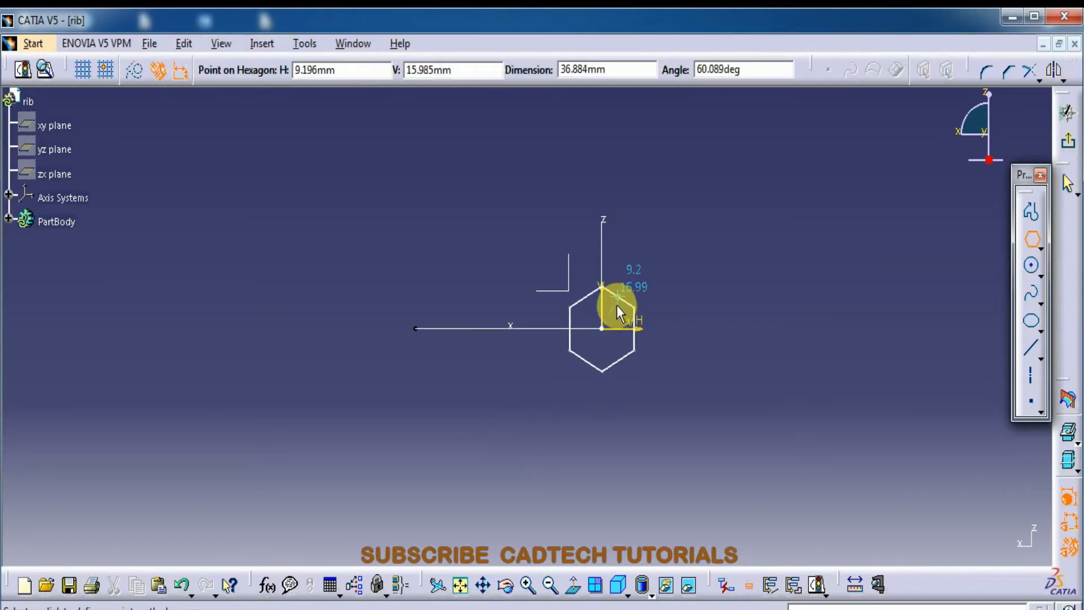
click(615, 313)
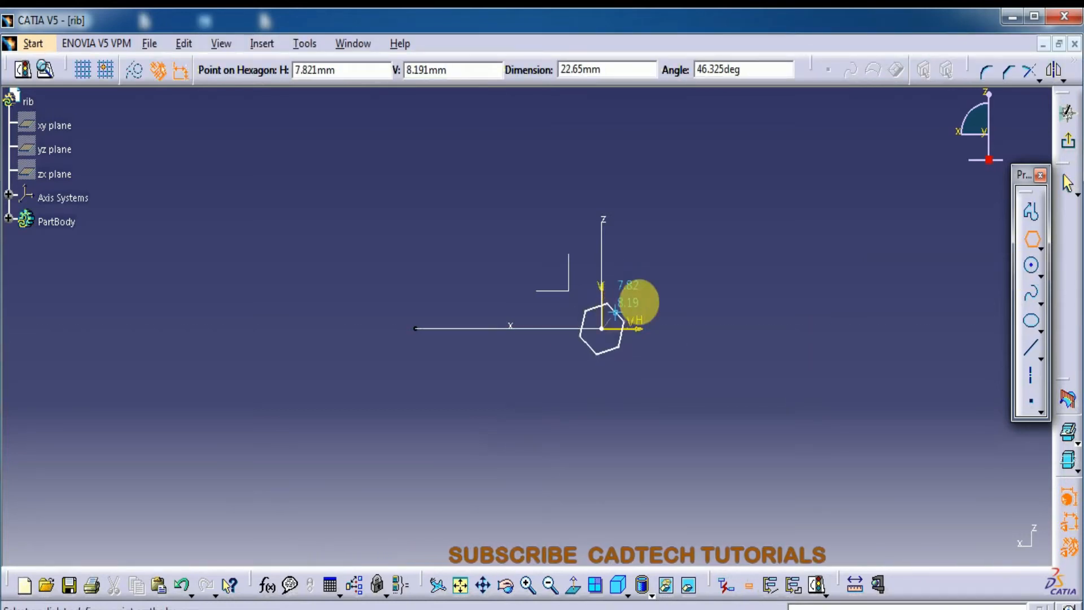
click(1068, 113)
mouse_move(566, 390)
middle_down()
mouse_move(563, 448)
mouse_move(591, 450)
mouse_move(571, 425)
mouse_move(537, 420)
mouse_move(527, 396)
middle_up()
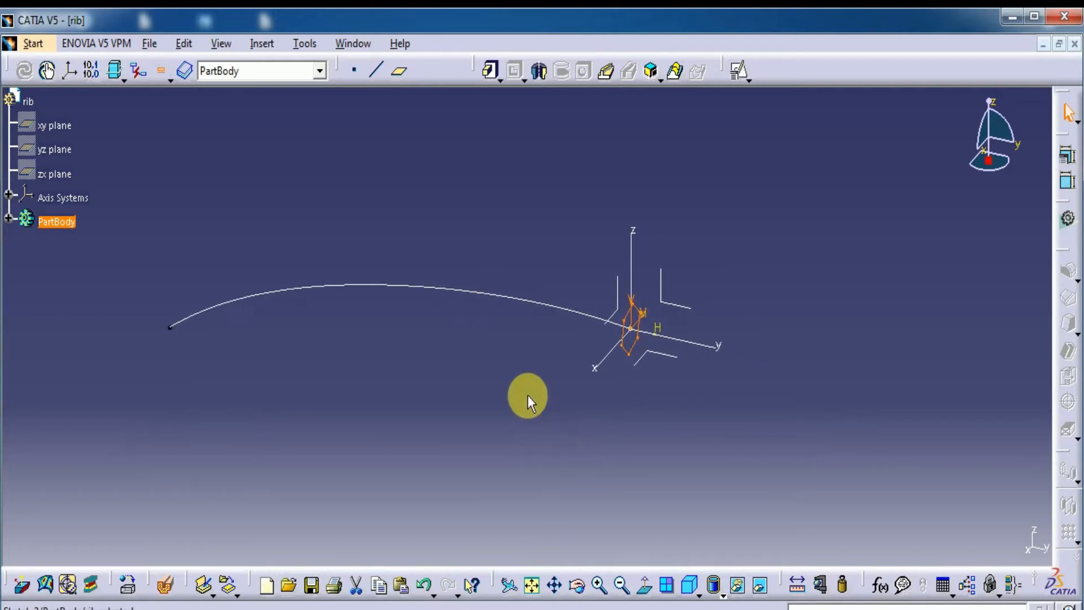
Create a rib with the hexagon sketch as profile and the spline sketch as center curve, using Keep angle profile control
click(605, 74)
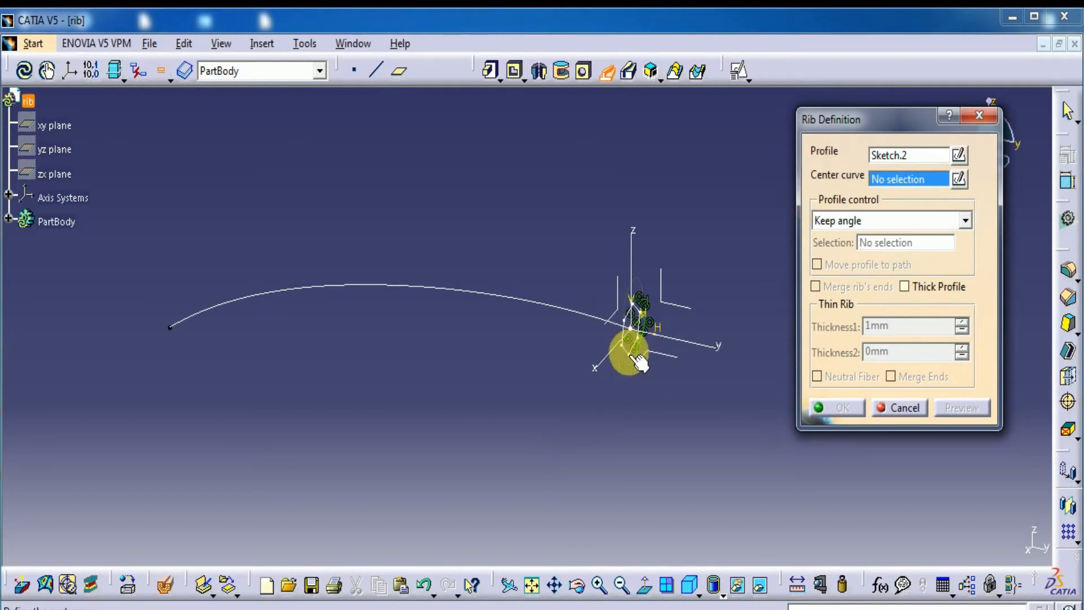
click(9, 219)
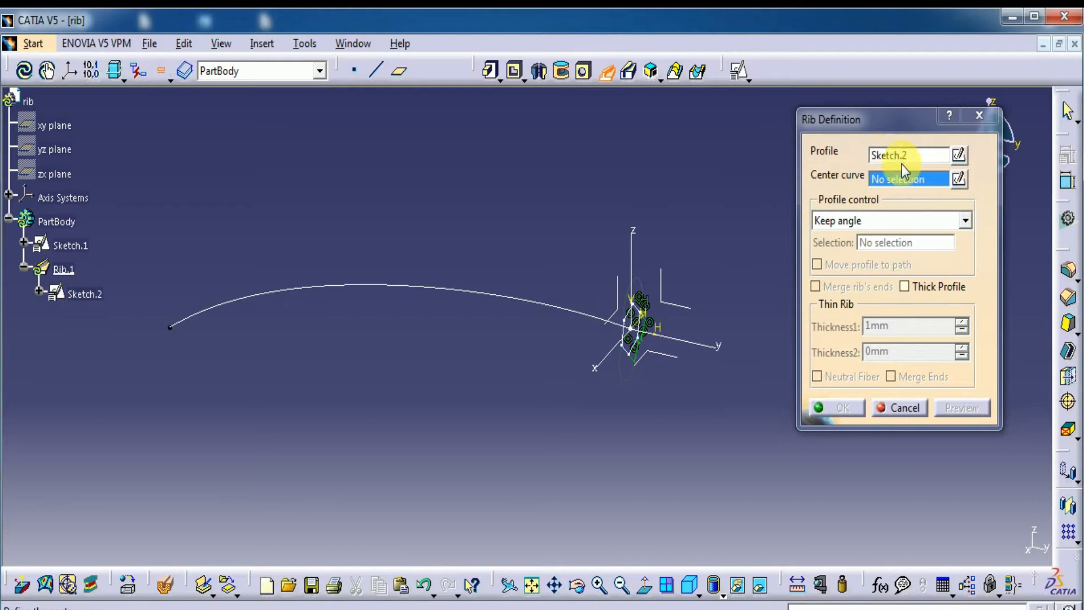
click(10, 219)
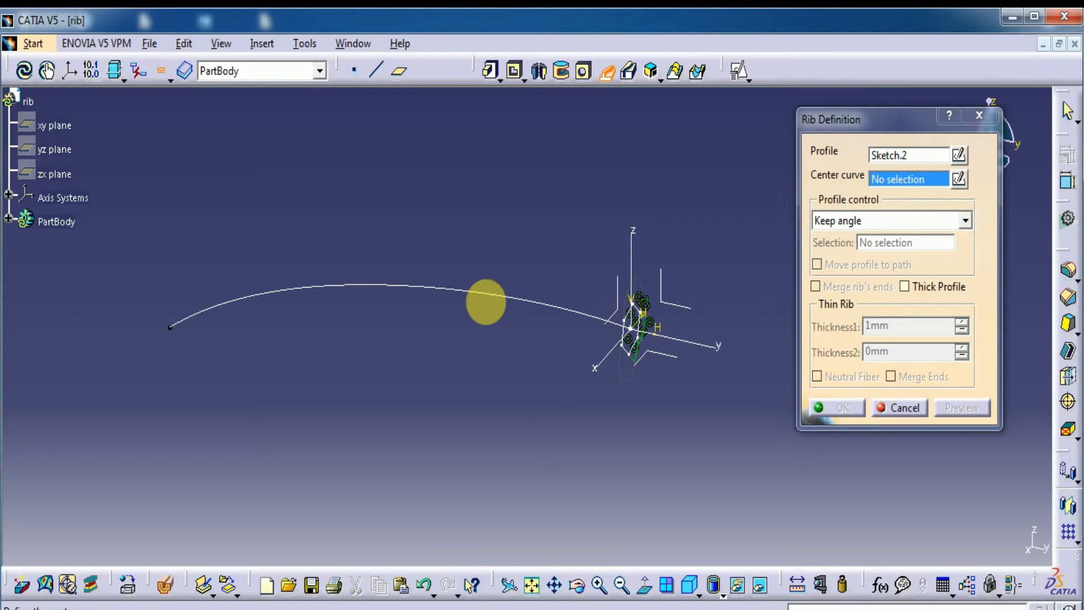
click(474, 289)
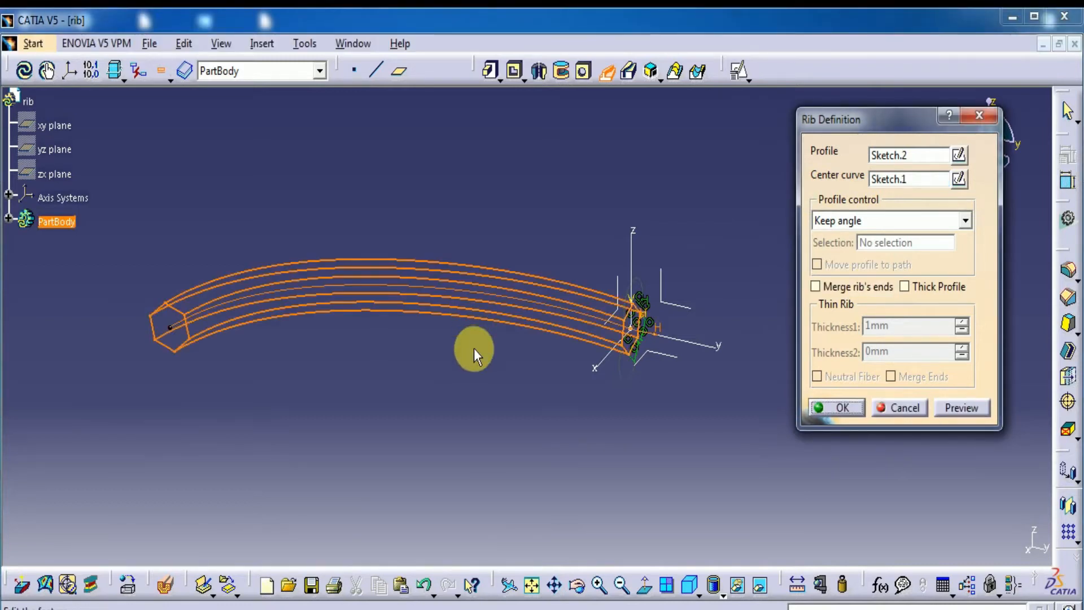
middle_drag(455, 191, 485, 288)
click(961, 408)
click(844, 407)
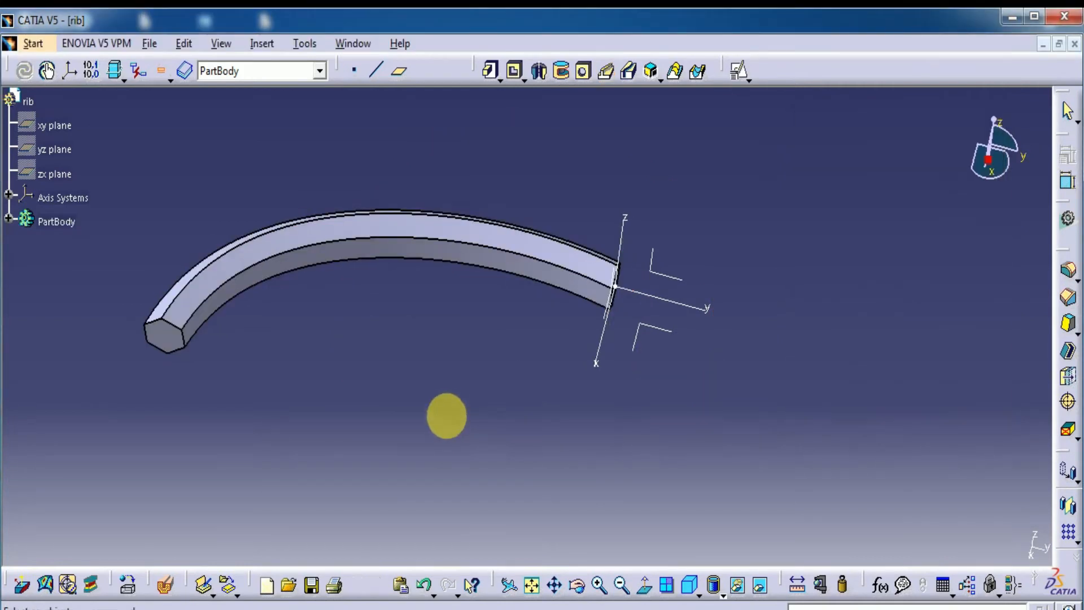
Show the rib's Sketch.2 and Sketch.1 and examine the profile and center curve against the solid
middle_drag(489, 376, 483, 434)
middle_drag(513, 396, 483, 409)
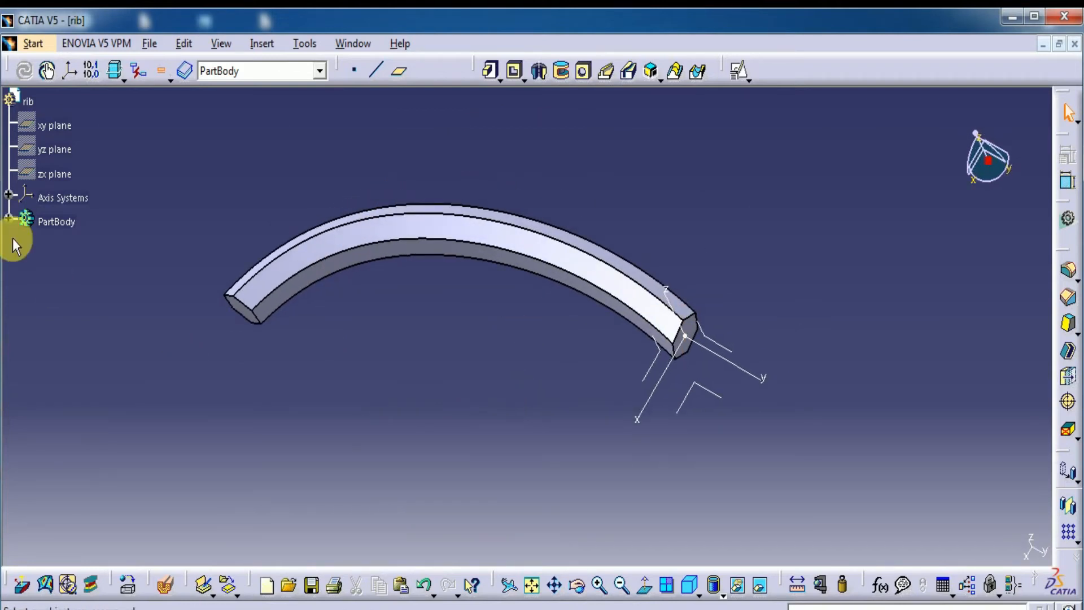
click(10, 219)
click(85, 270)
ctrl+click(87, 294)
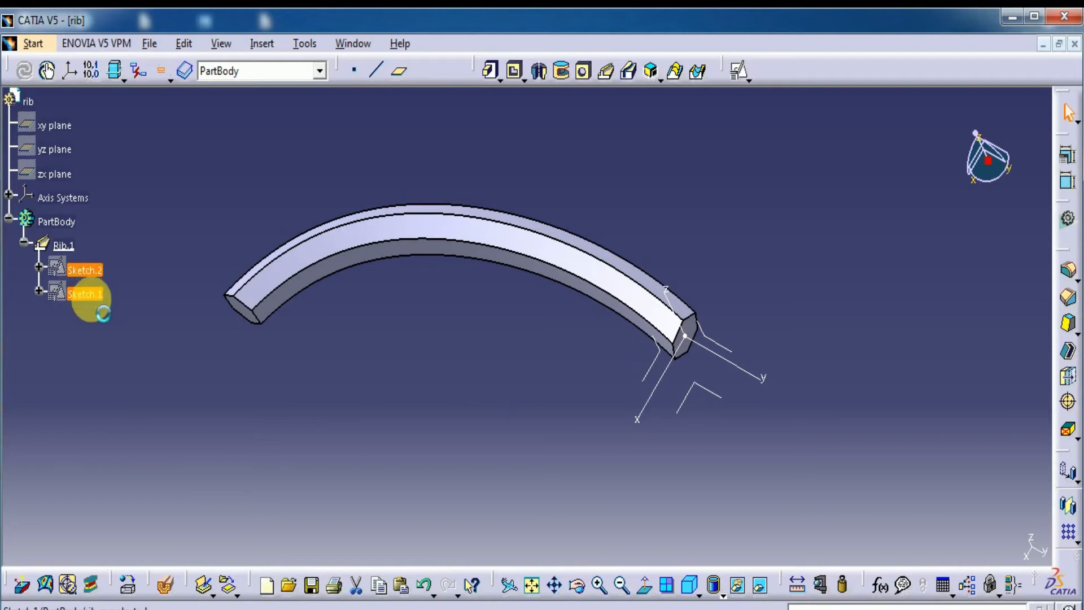
right_click(91, 301)
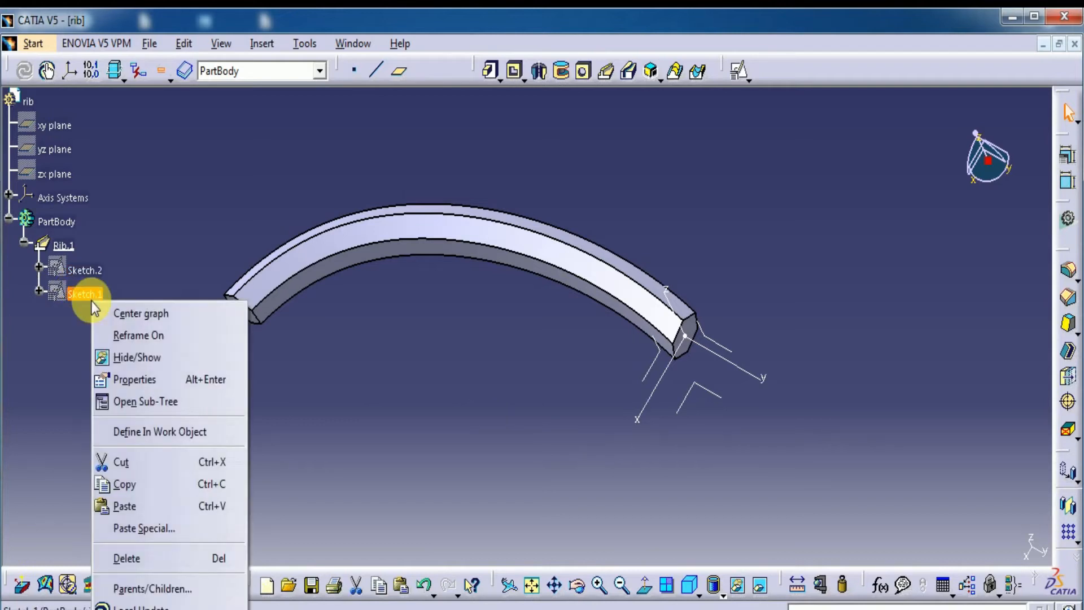
click(93, 272)
right_click(102, 277)
click(131, 330)
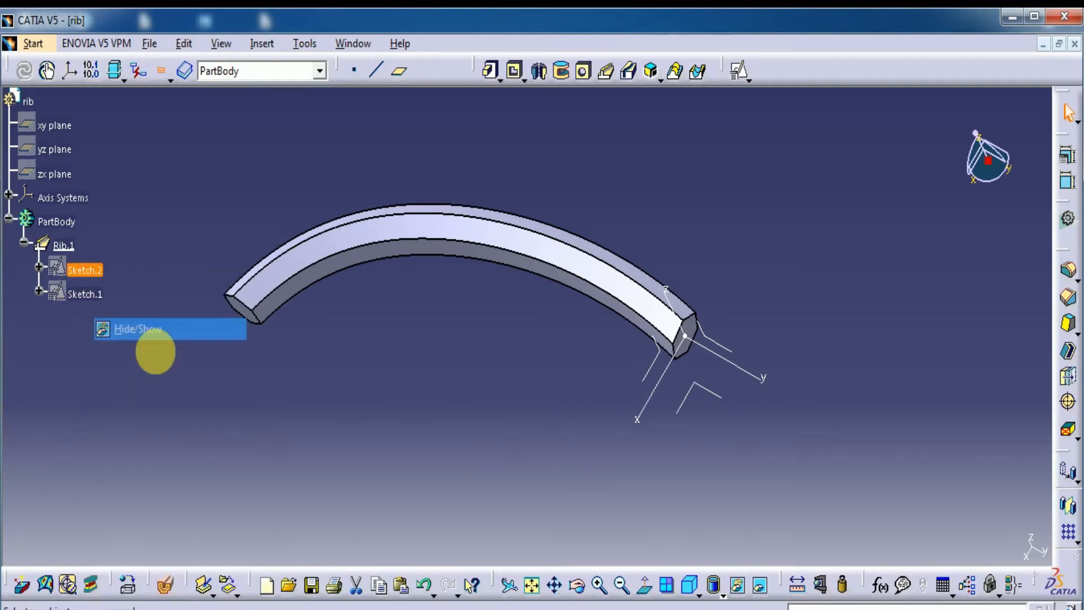
click(90, 291)
right_click(86, 289)
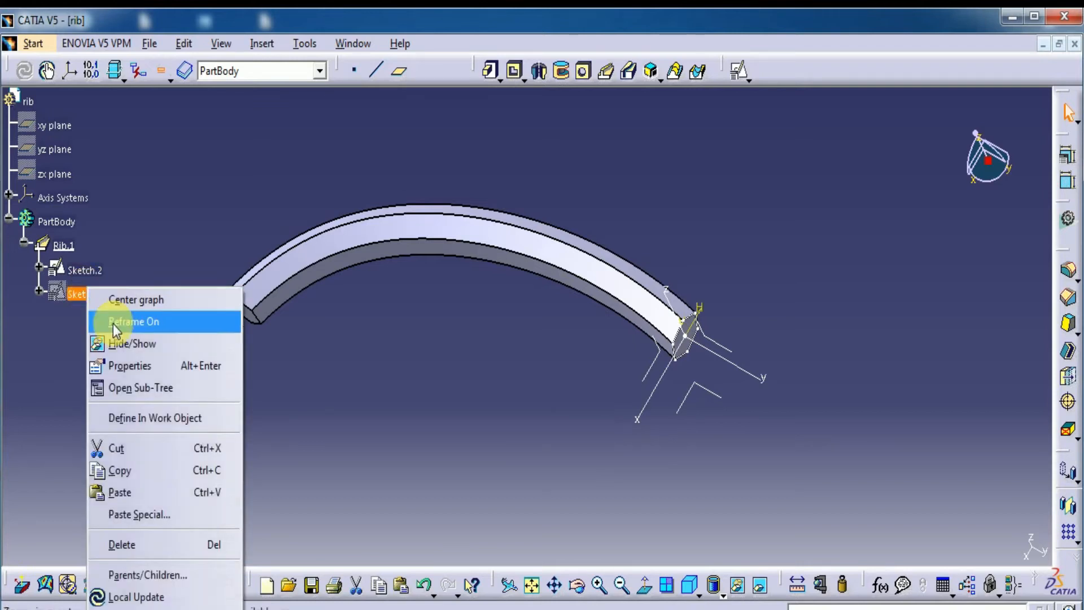
click(123, 342)
middle_drag(544, 411, 612, 344)
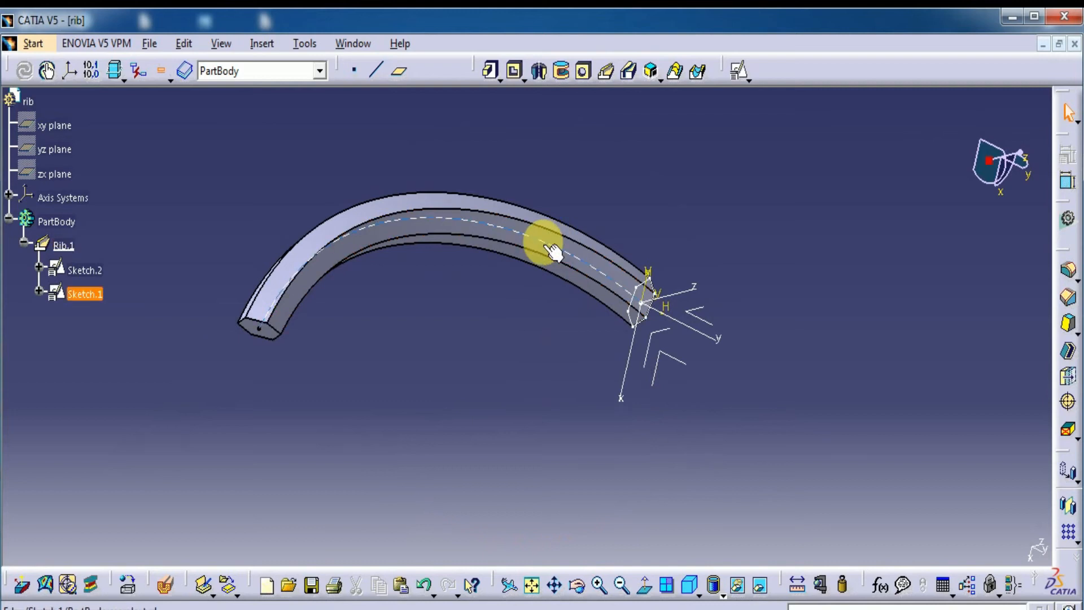
mouse_move(689, 395)
middle_down()
mouse_move(537, 346)
mouse_move(676, 355)
middle_up()
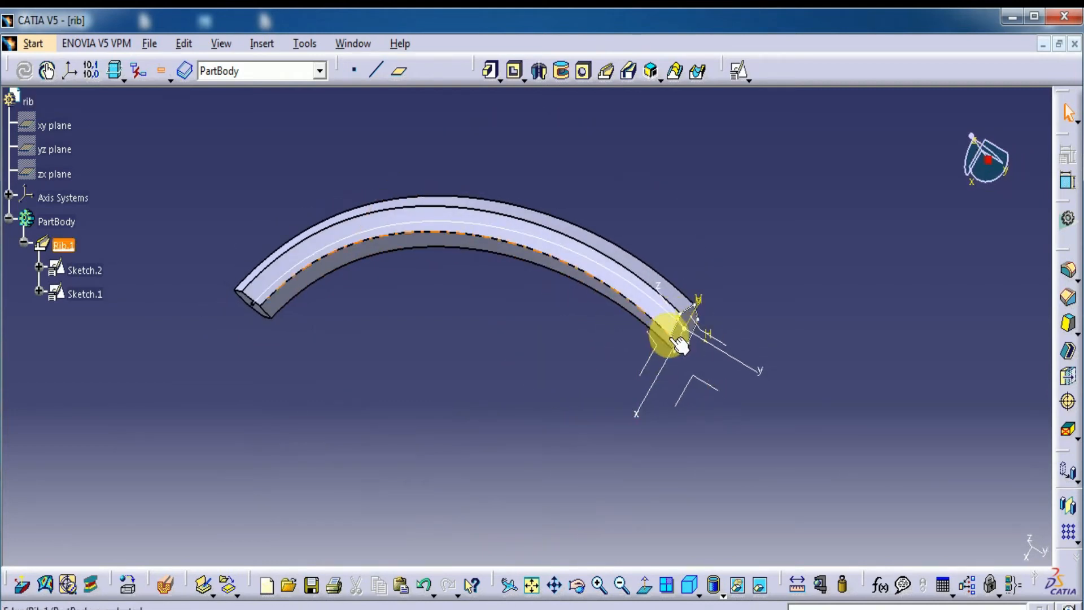
Hide both the profile sketch and the center curve sketch of the rib
click(85, 294)
ctrl+click(85, 271)
right_click(88, 275)
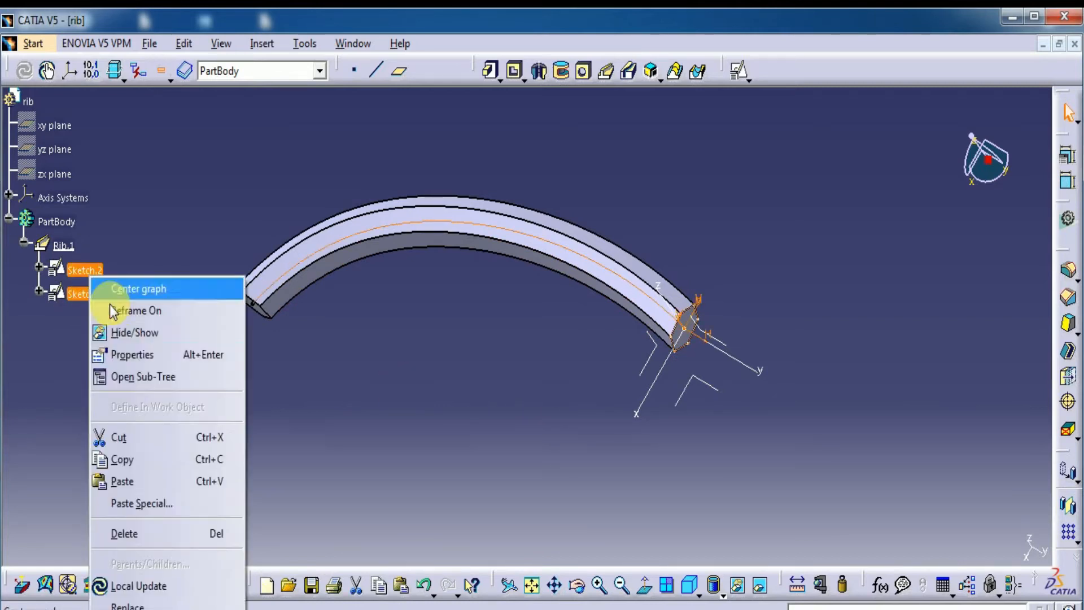
click(108, 331)
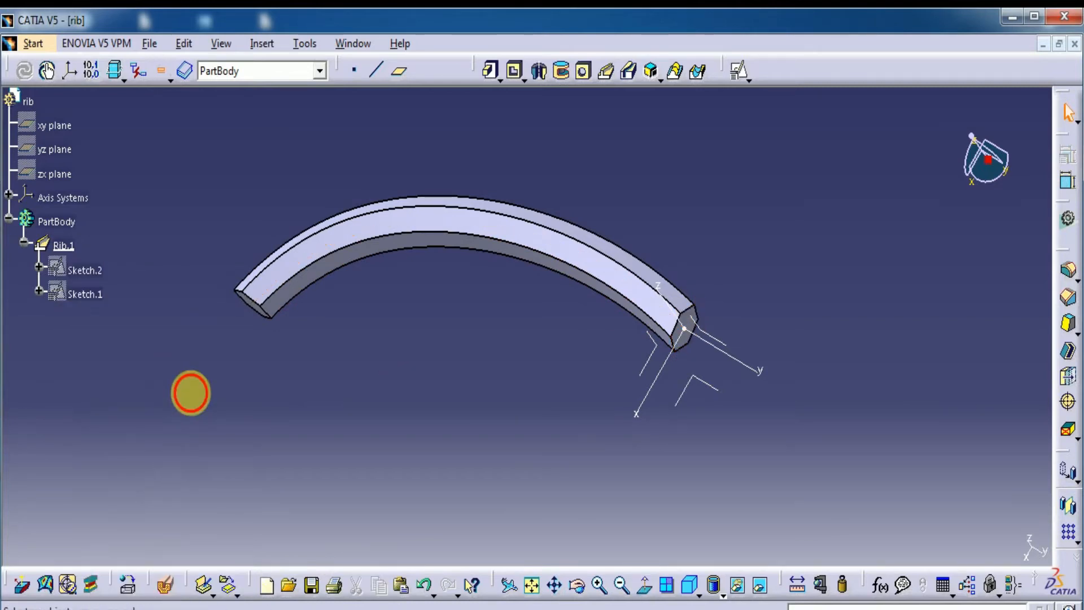
Create another positioned sketch on the absolute XY plane, with the H direction reversed and the axes swapped
click(702, 387)
click(738, 71)
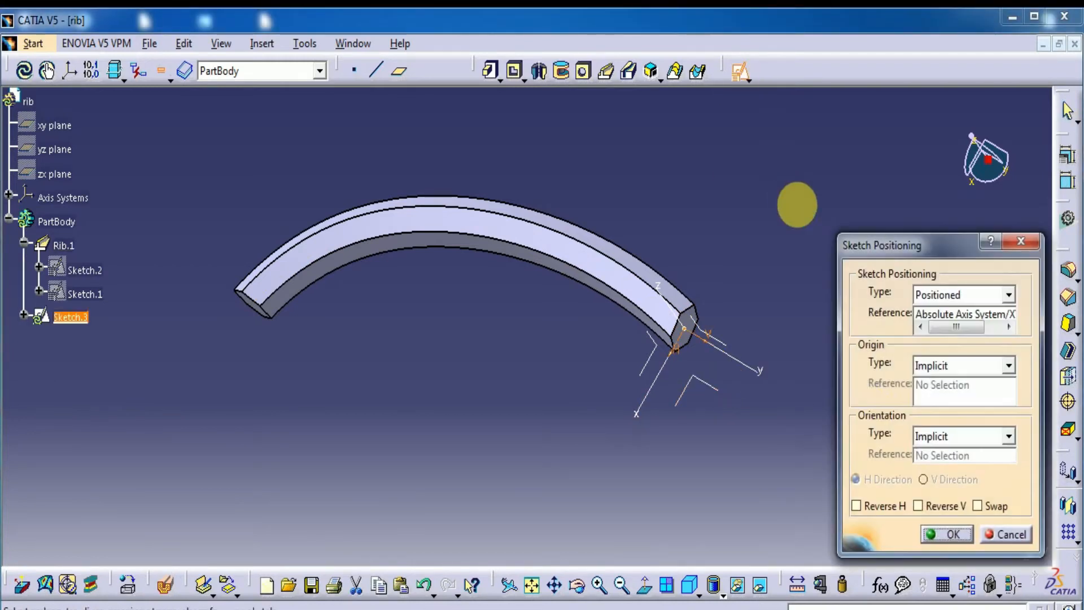
click(895, 508)
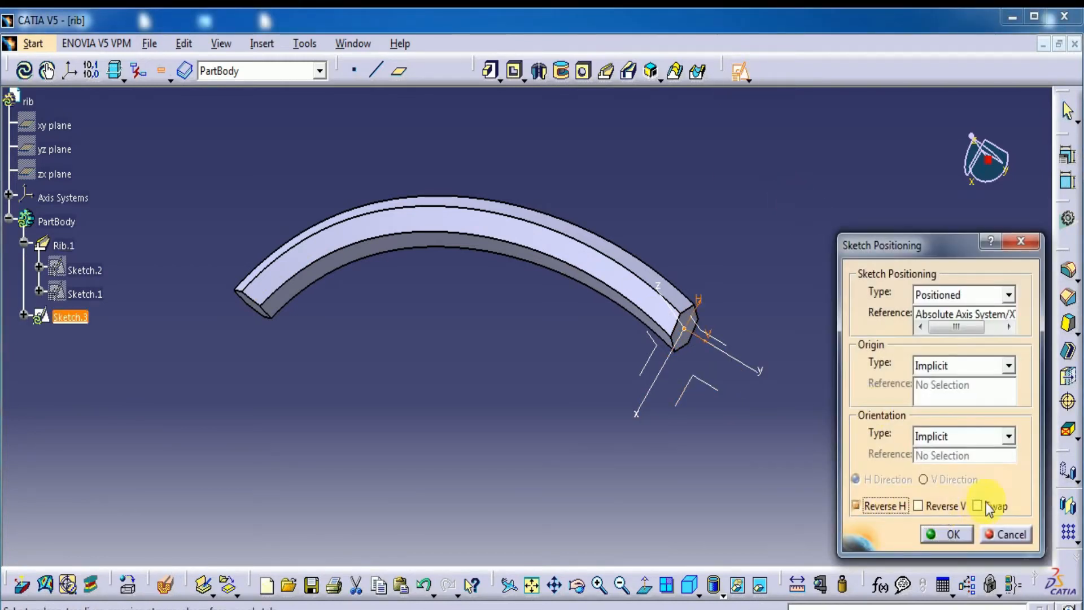
click(944, 535)
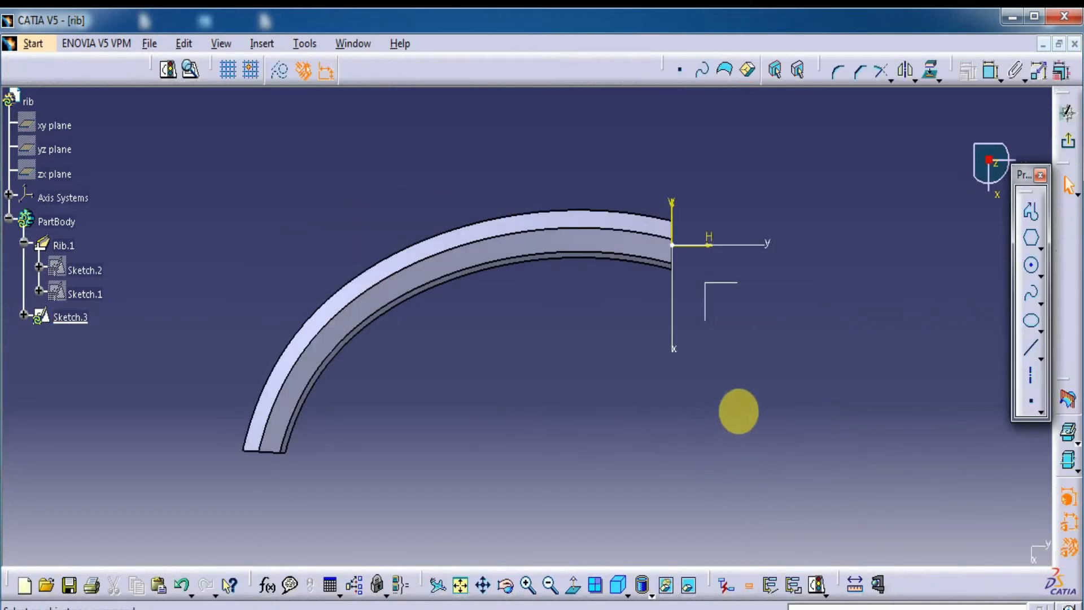
Draw a wavy six-point spline below the rib, ending on the V axis about 65 mm below the origin, and exit the sketch
mouse_move(736, 469)
middle_down()
mouse_move(733, 484)
mouse_move(726, 466)
middle_up()
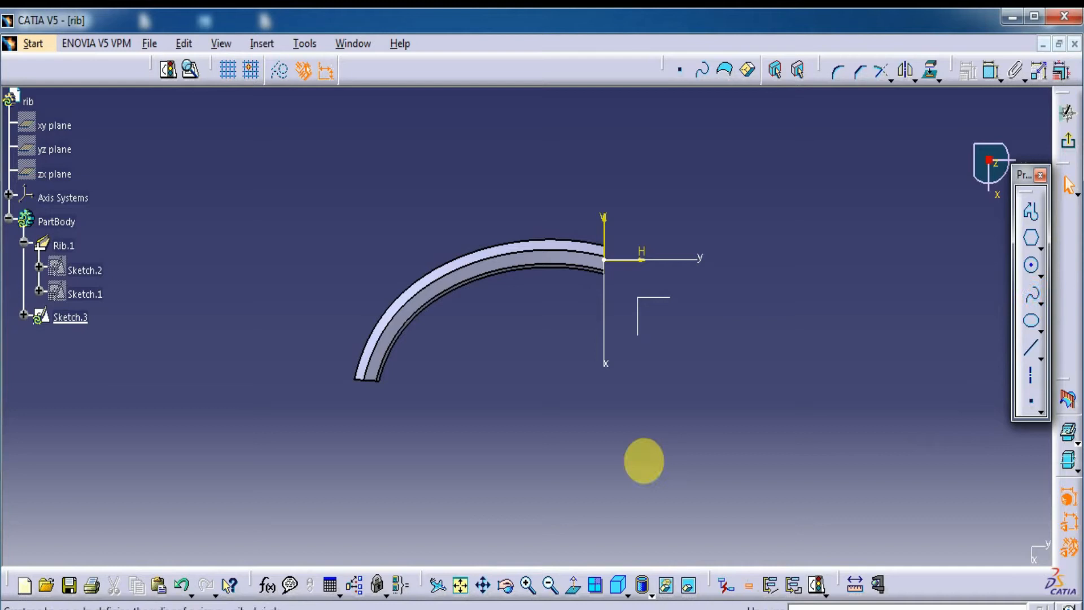
middle_drag(346, 516, 290, 448)
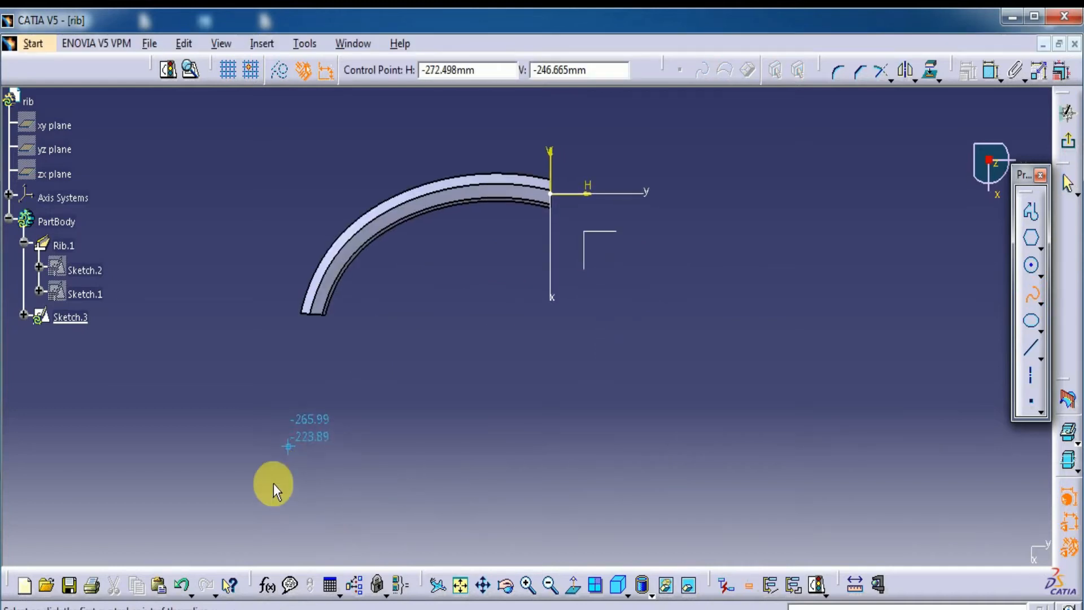
click(232, 527)
click(289, 429)
click(350, 385)
click(433, 319)
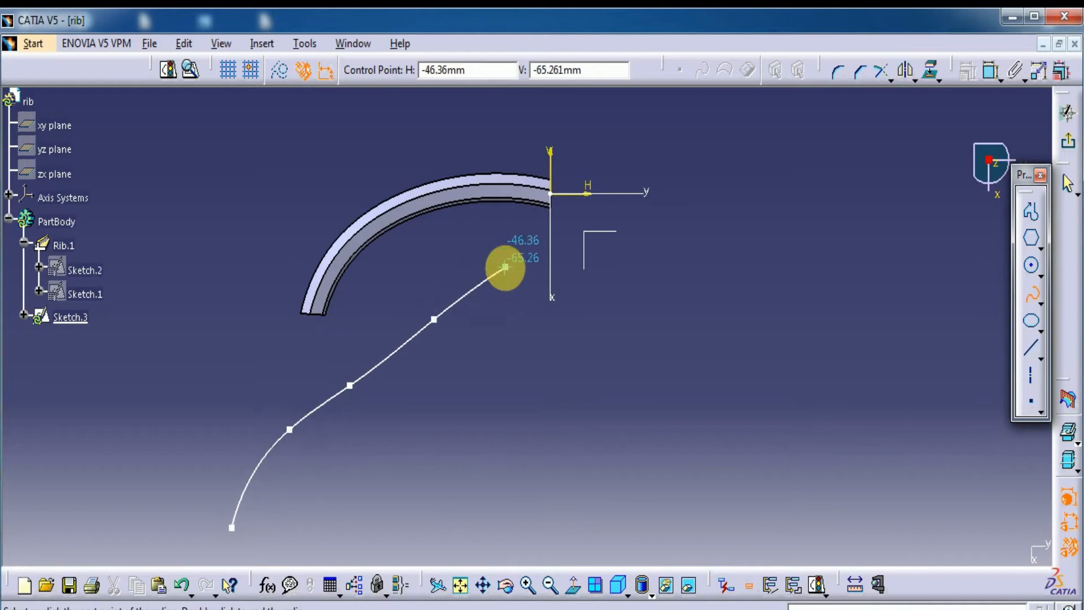
click(505, 266)
double_click(550, 267)
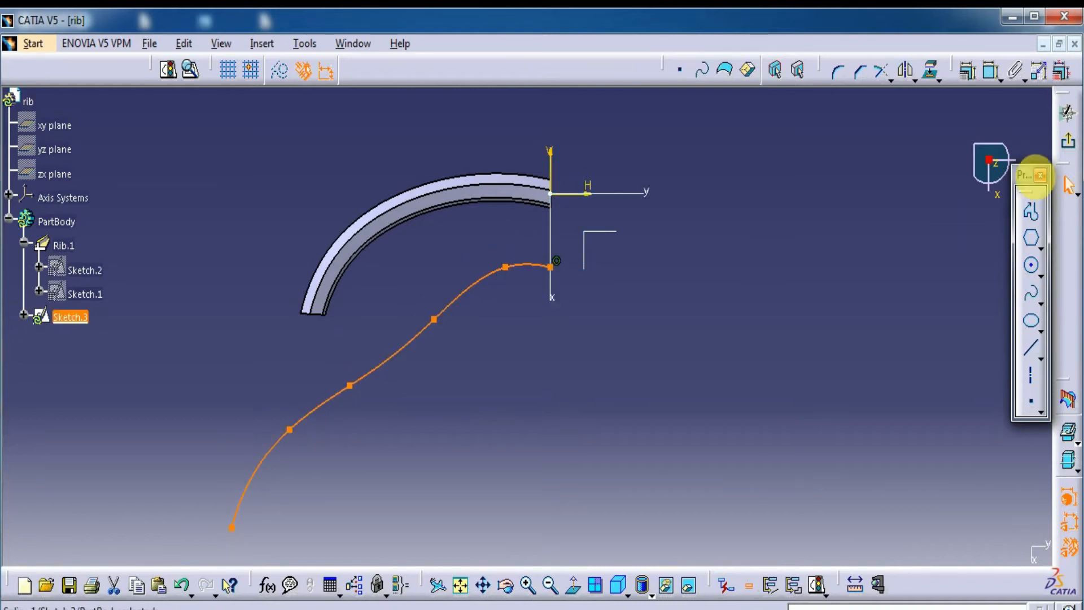
click(1068, 141)
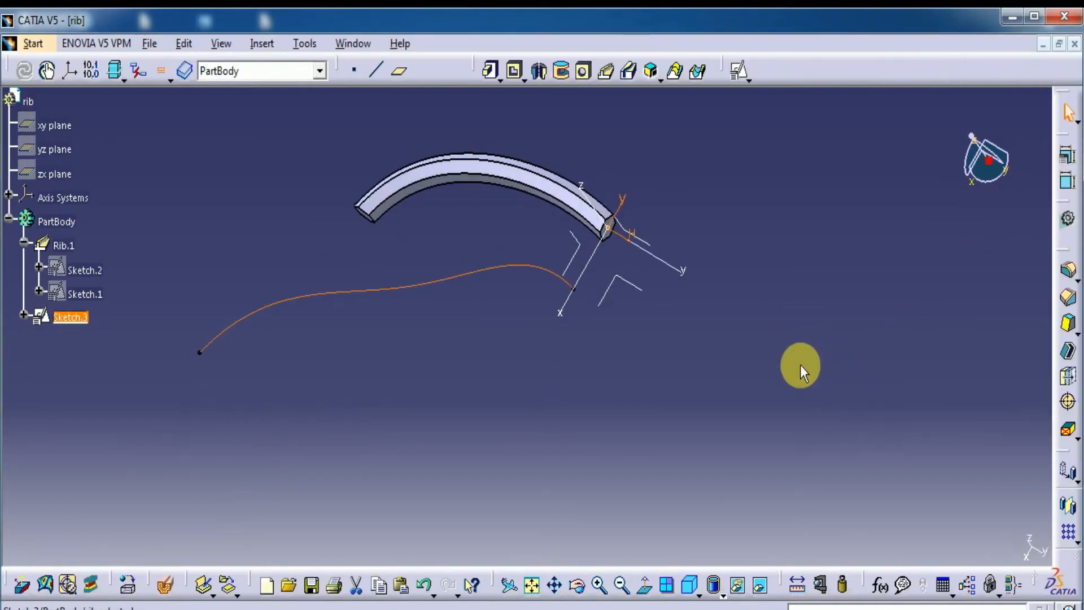
Create a positioned sketch on the absolute ZX plane, with the V direction reversed and the axes swapped
click(587, 259)
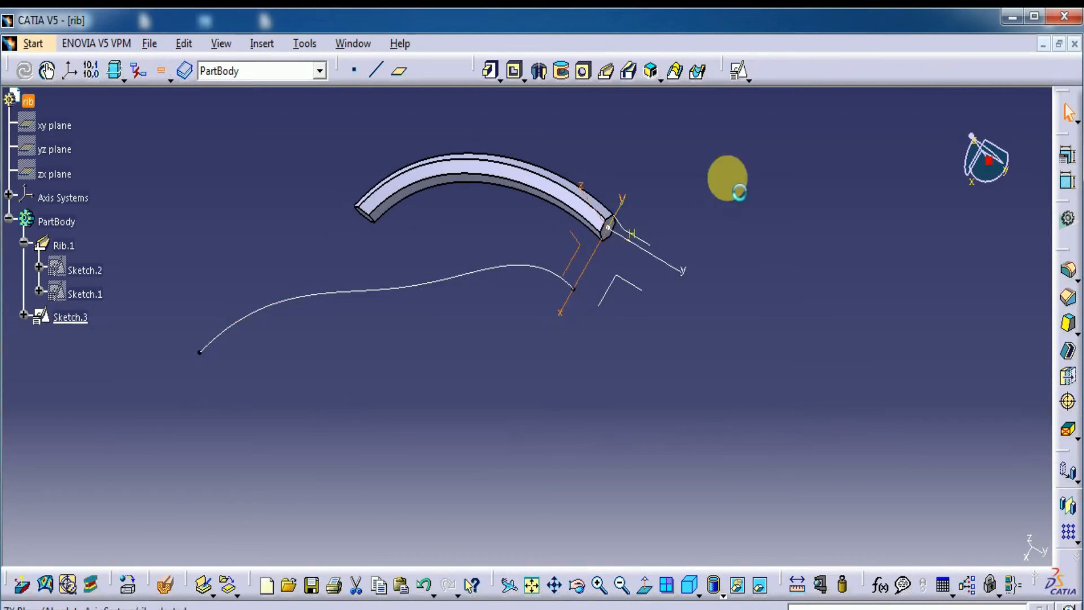
click(740, 71)
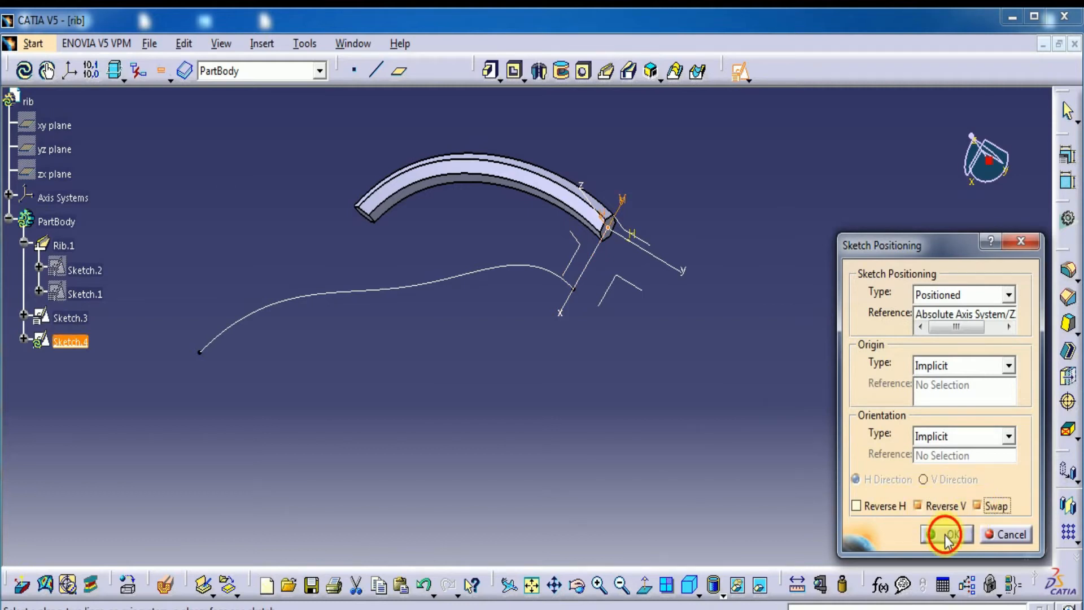
click(947, 534)
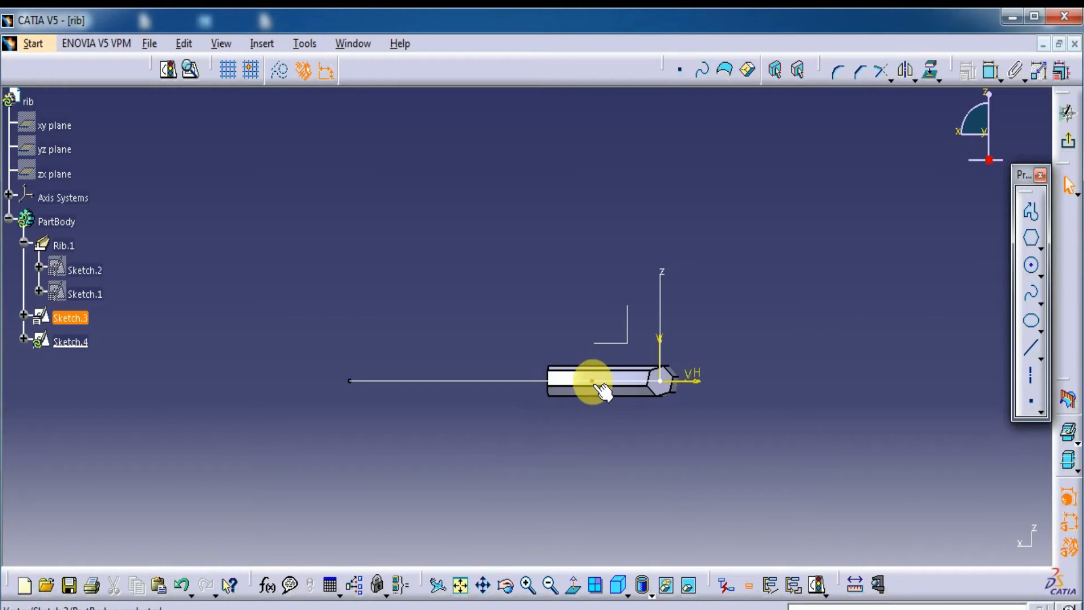
mouse_move(702, 322)
middle_down()
mouse_move(709, 370)
mouse_move(666, 387)
mouse_move(548, 232)
mouse_move(508, 303)
mouse_move(537, 392)
middle_up()
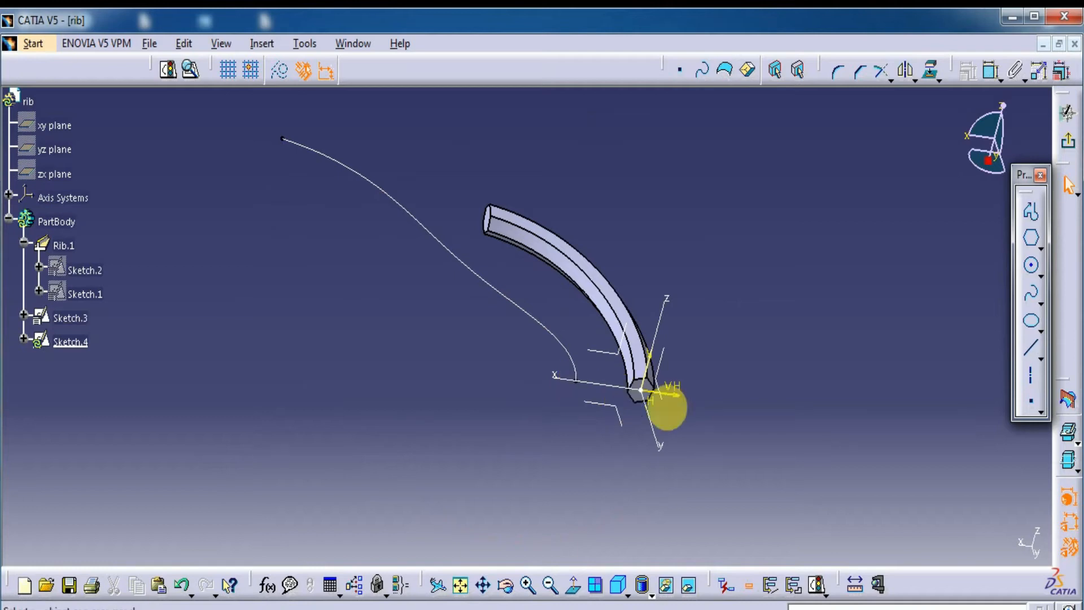
click(594, 584)
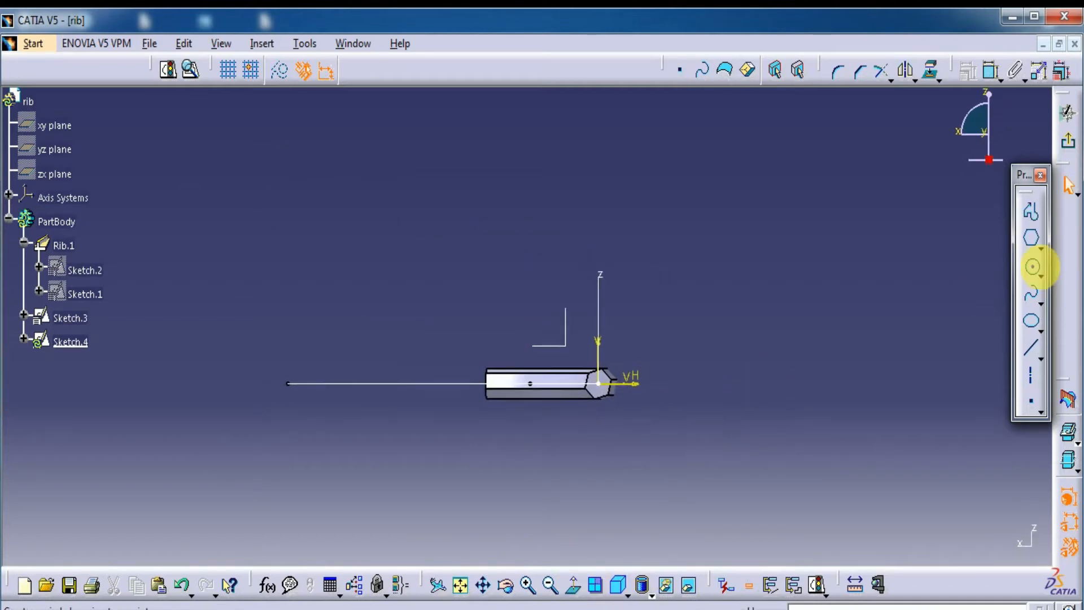
Draw a vertical keyhole profile about 154 mm from the V axis, with radii of about 47 and 17 mm, and exit the sketch
click(1042, 248)
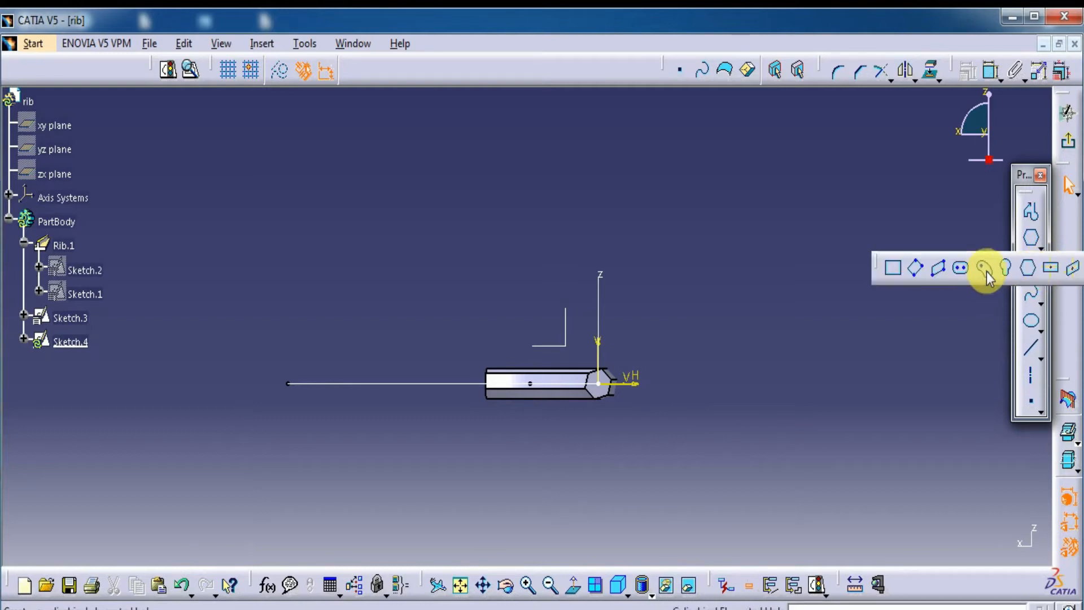
click(1009, 270)
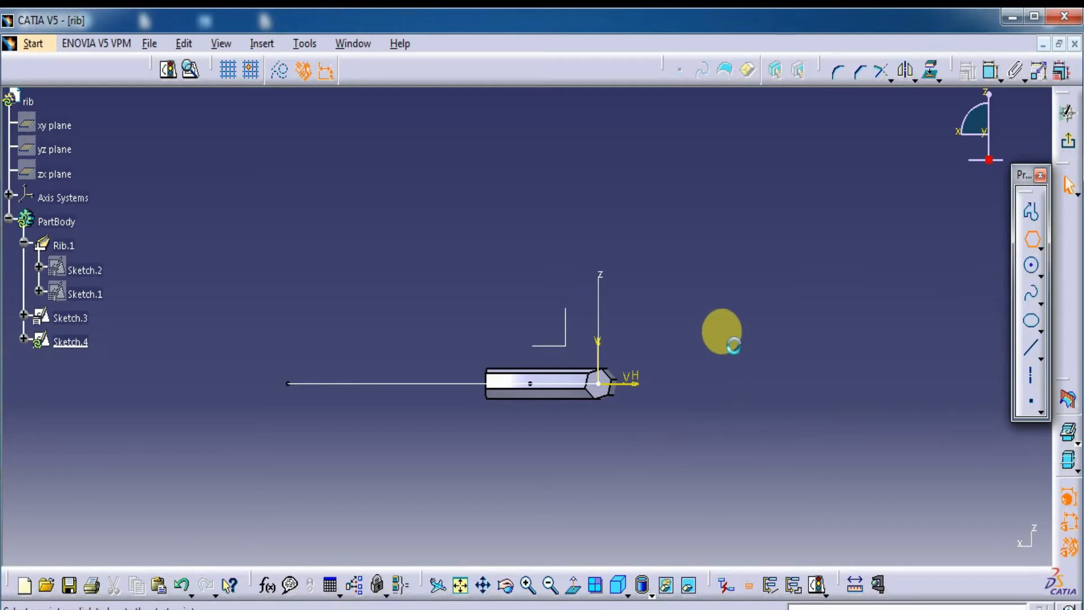
click(759, 305)
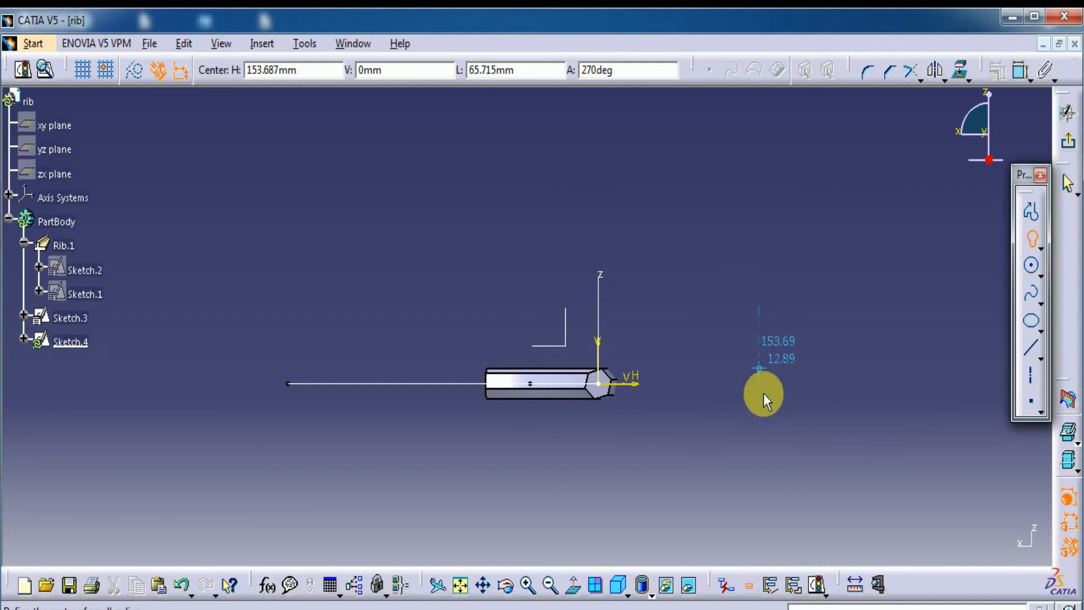
click(758, 427)
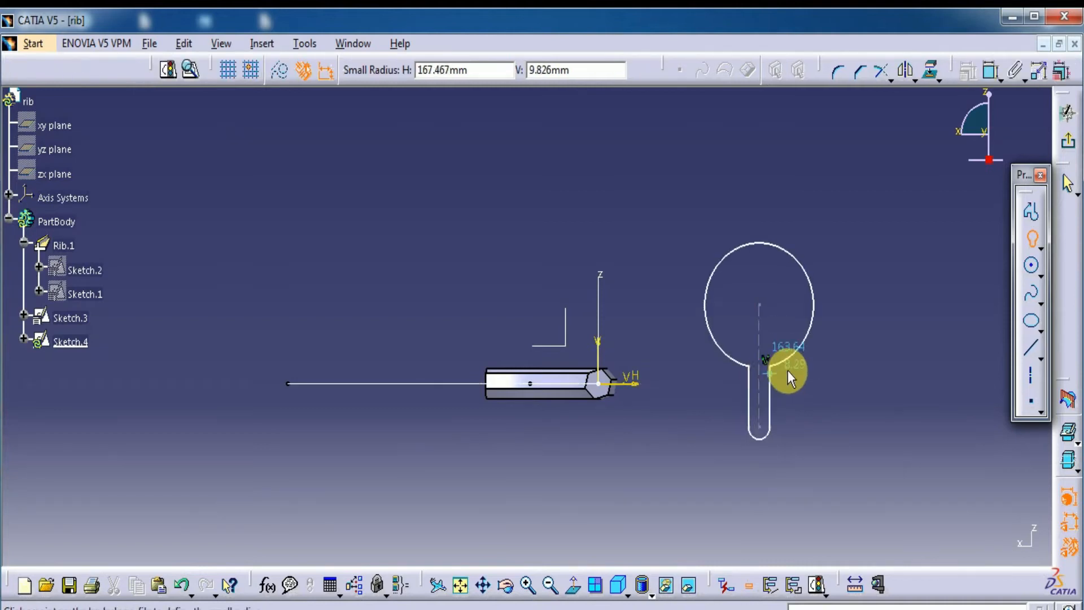
click(777, 379)
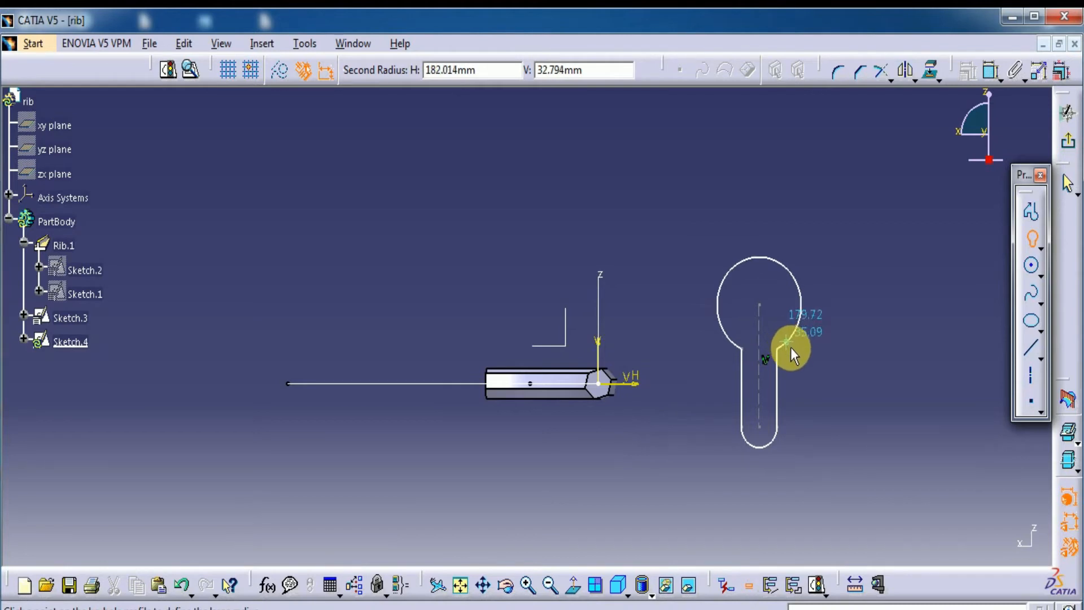
click(847, 324)
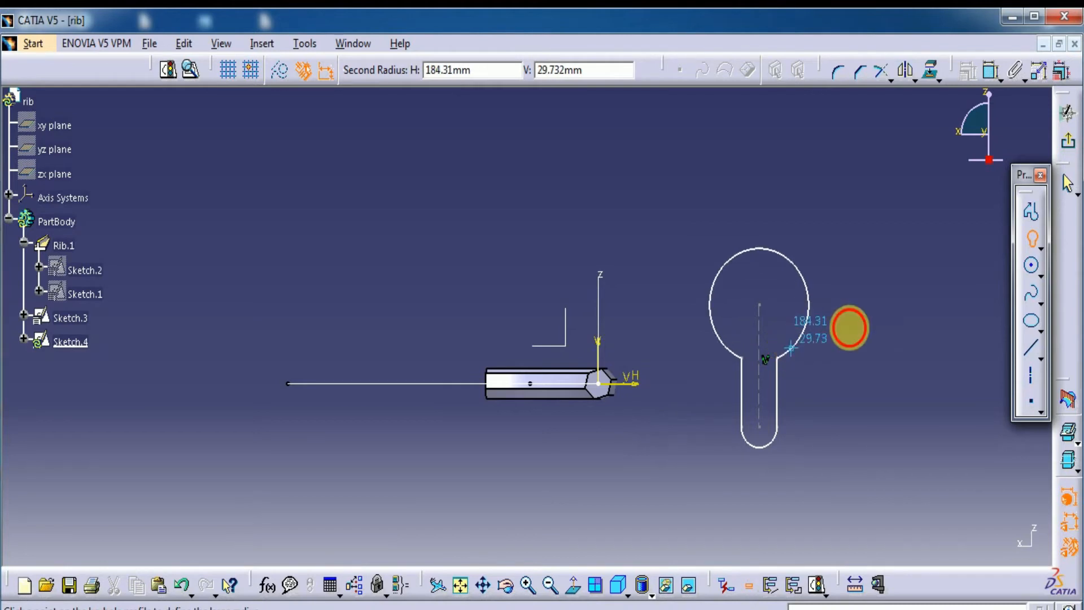
click(1070, 145)
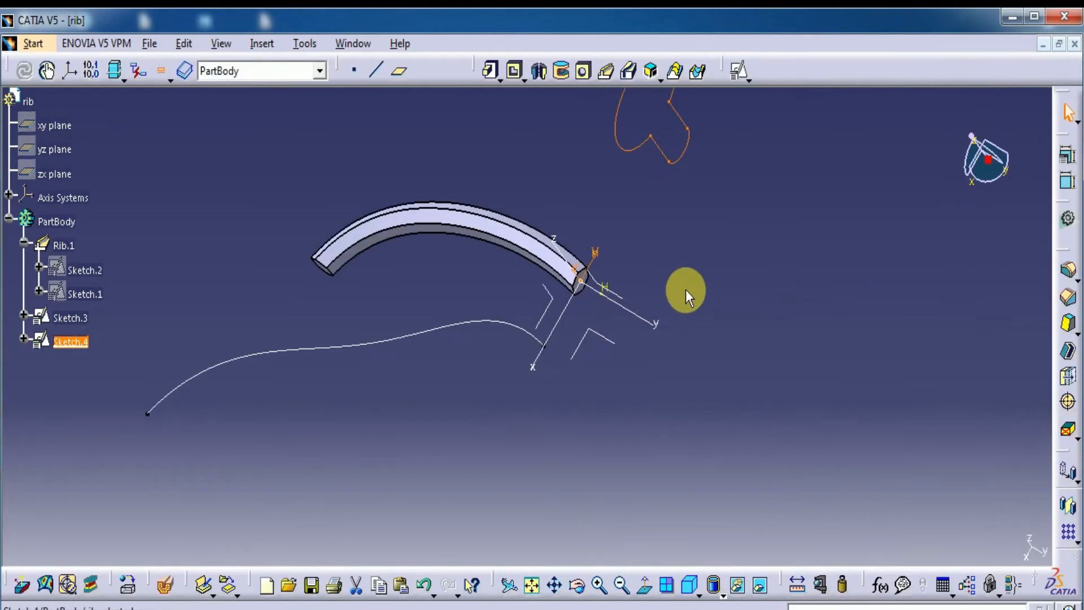
Create a rib from the keyhole profile Sketch.4 along the wavy spline Sketch.3, using Keep angle as profile control
middle_drag(725, 424, 780, 497)
middle_drag(454, 462, 469, 377)
middle_drag(667, 128, 680, 191)
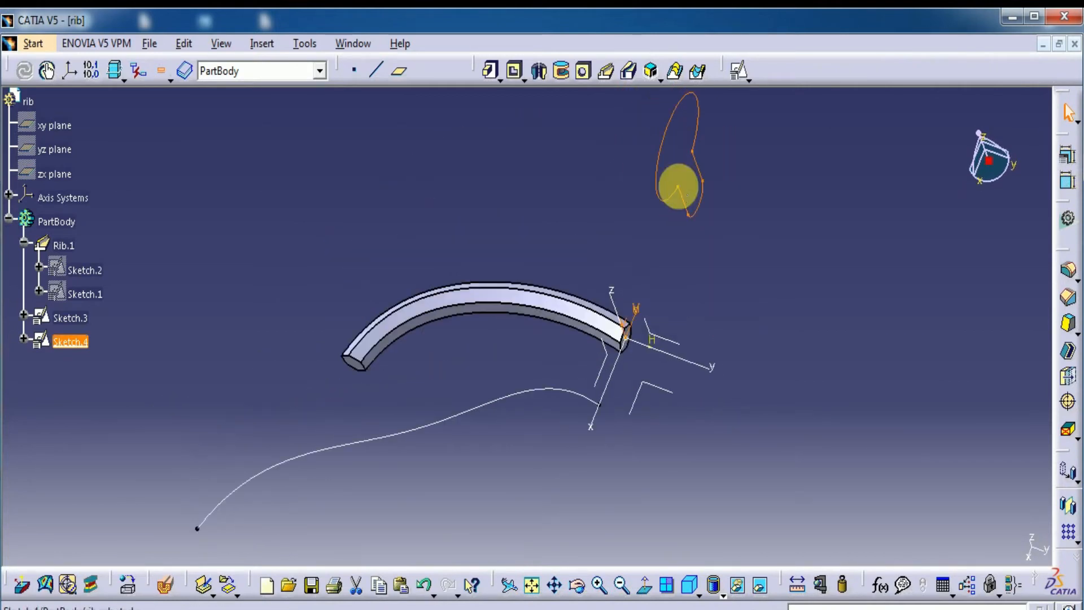
ctrl+click(531, 391)
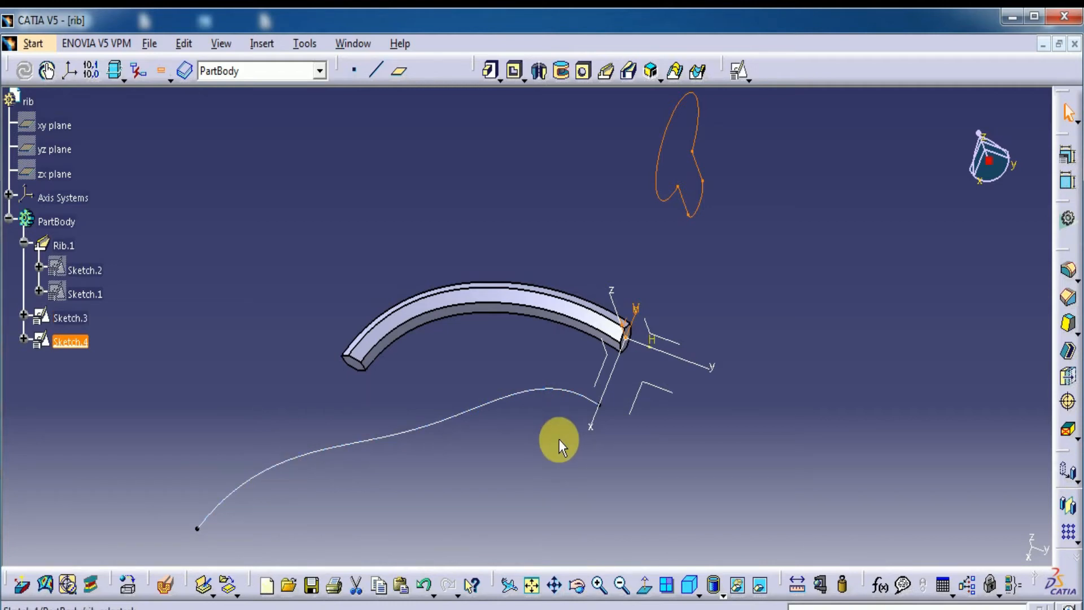
mouse_move(801, 322)
ctrl+middle_down()
mouse_move(804, 393)
mouse_move(731, 453)
ctrl+middle_up()
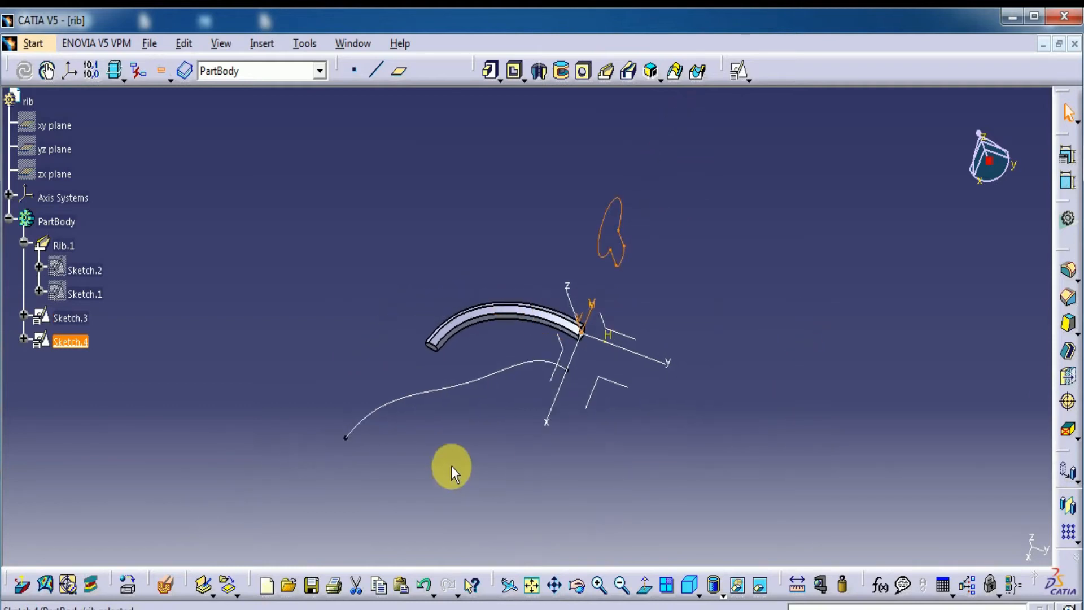
middle_drag(447, 470, 436, 422)
click(536, 201)
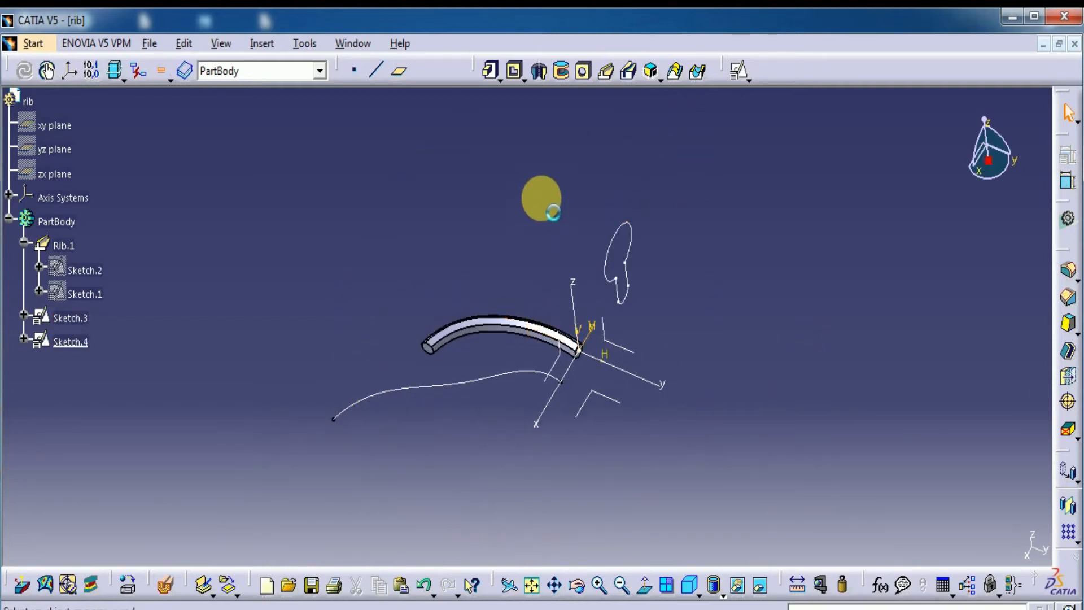
click(604, 71)
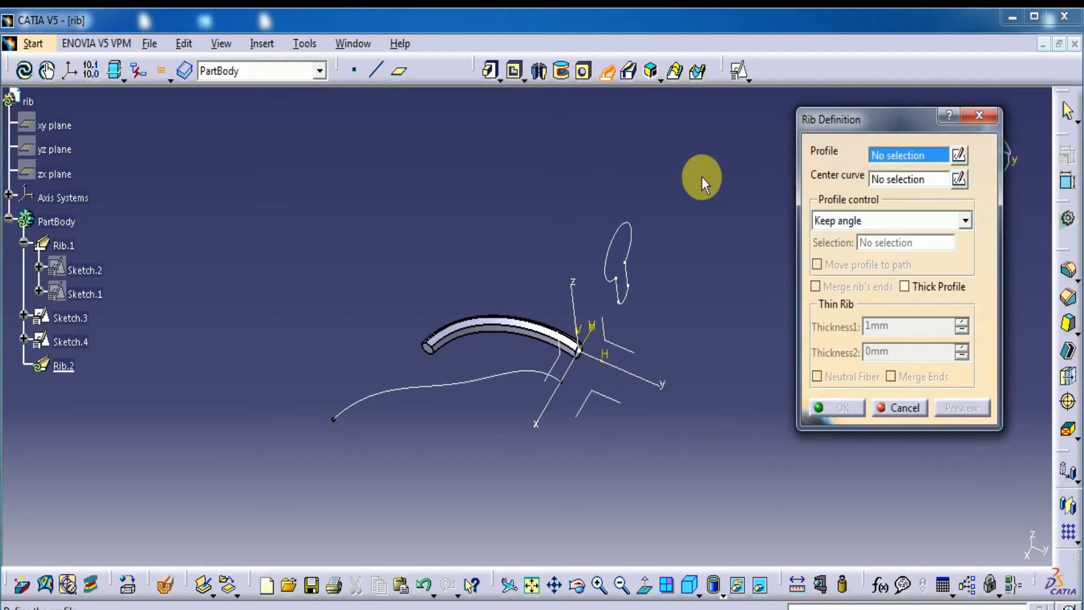
click(655, 226)
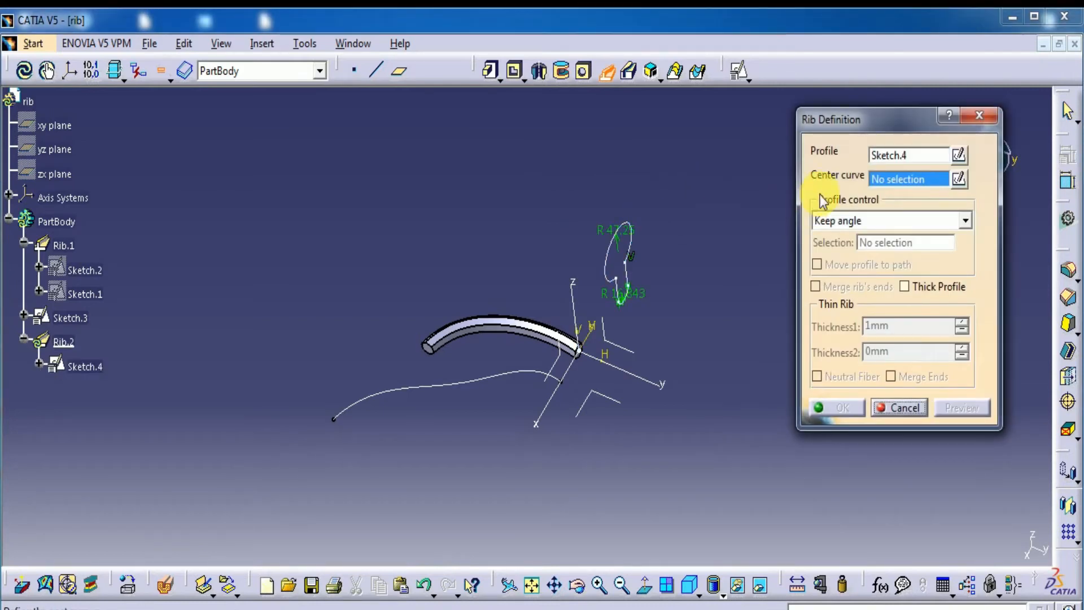
click(481, 385)
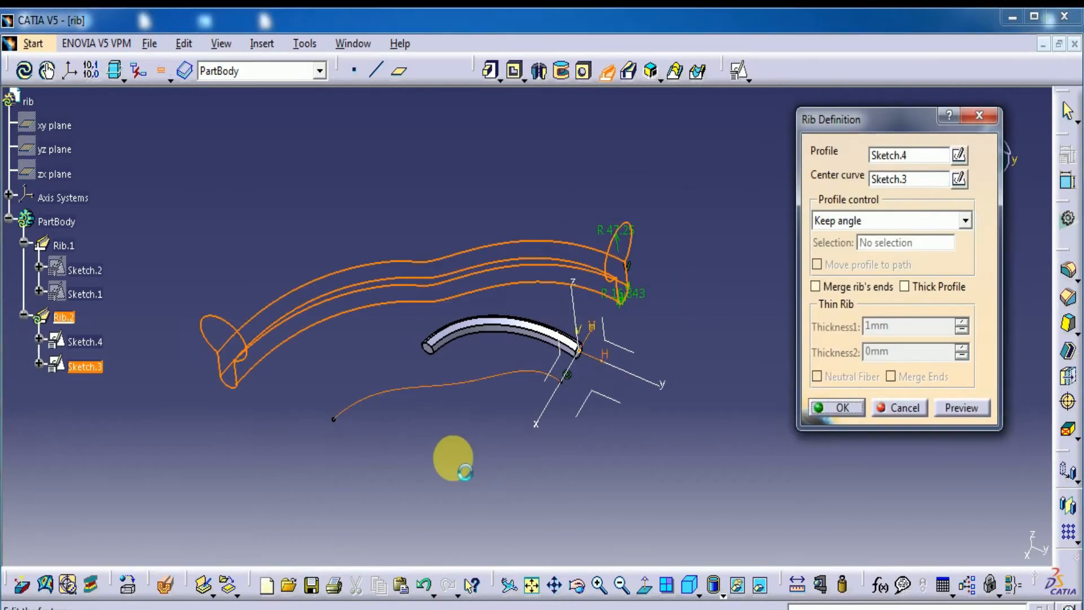
middle_drag(526, 479, 439, 496)
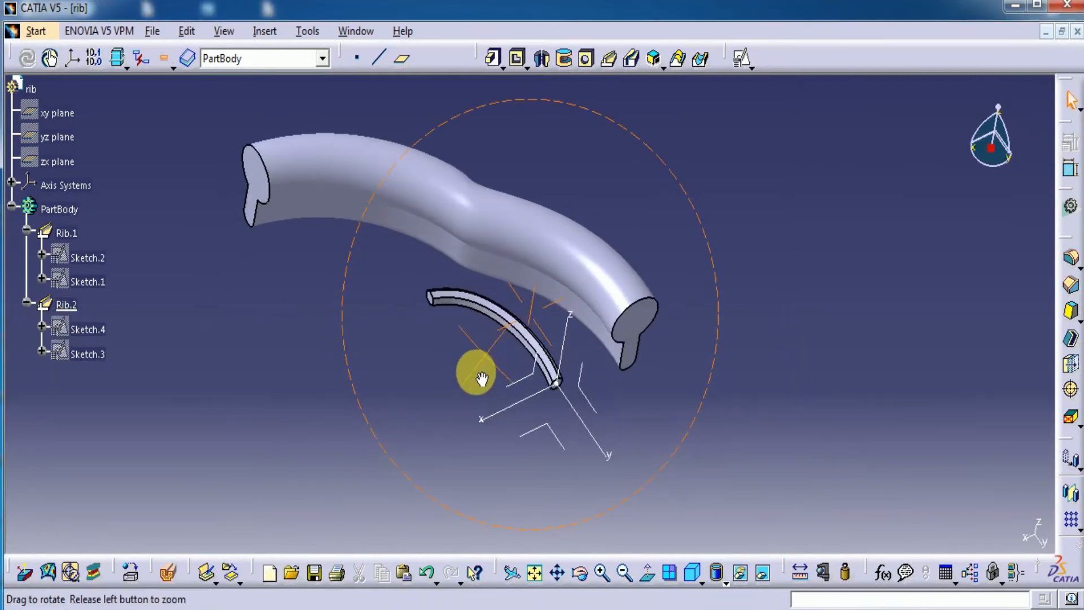
middle_drag(473, 387, 470, 418)
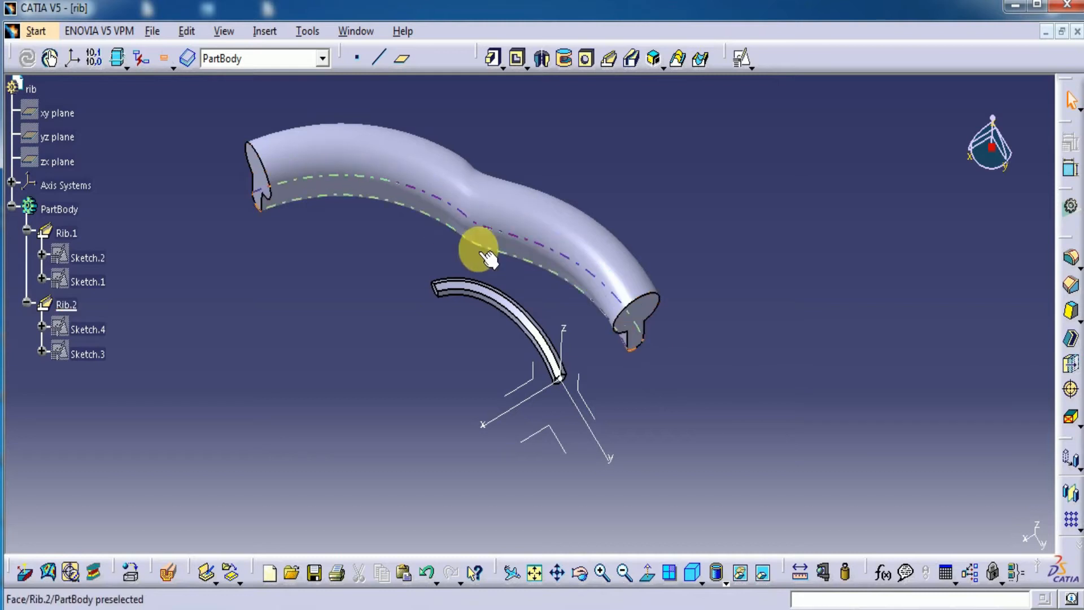
middle_drag(388, 249, 394, 306)
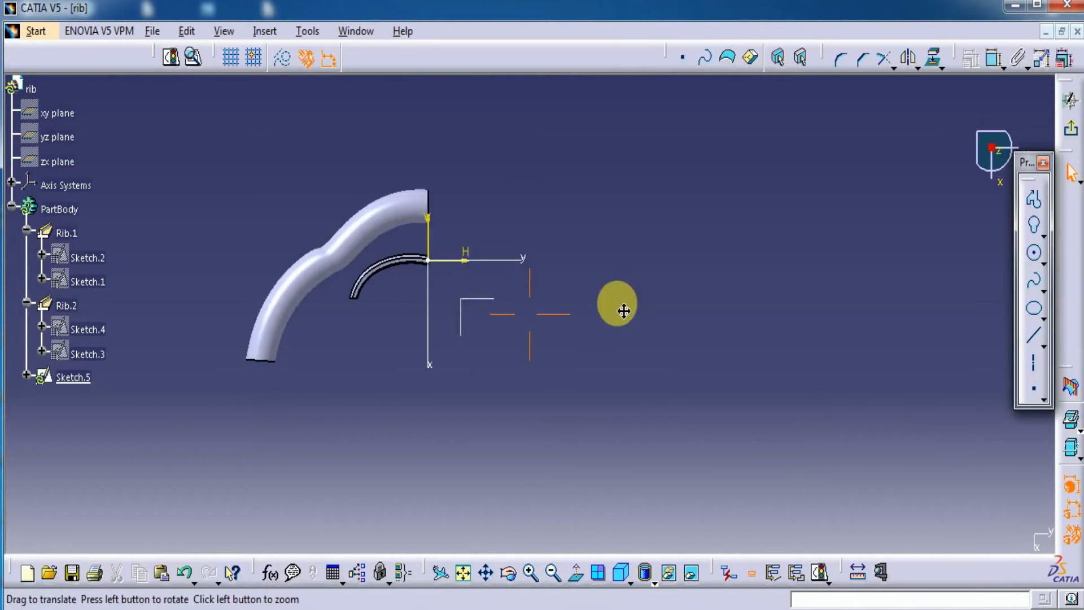
Sketch a rectangle on the XY plane, clear of both ribs, and round its upper corners to radii of about 164 and 235 mm
middle_drag(618, 305, 614, 300)
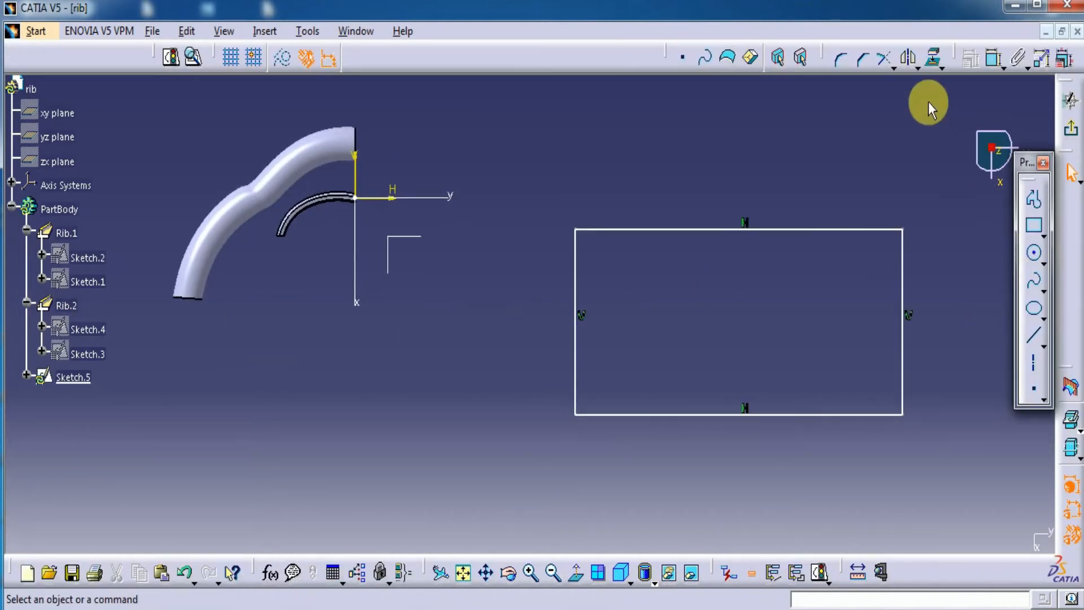
click(834, 62)
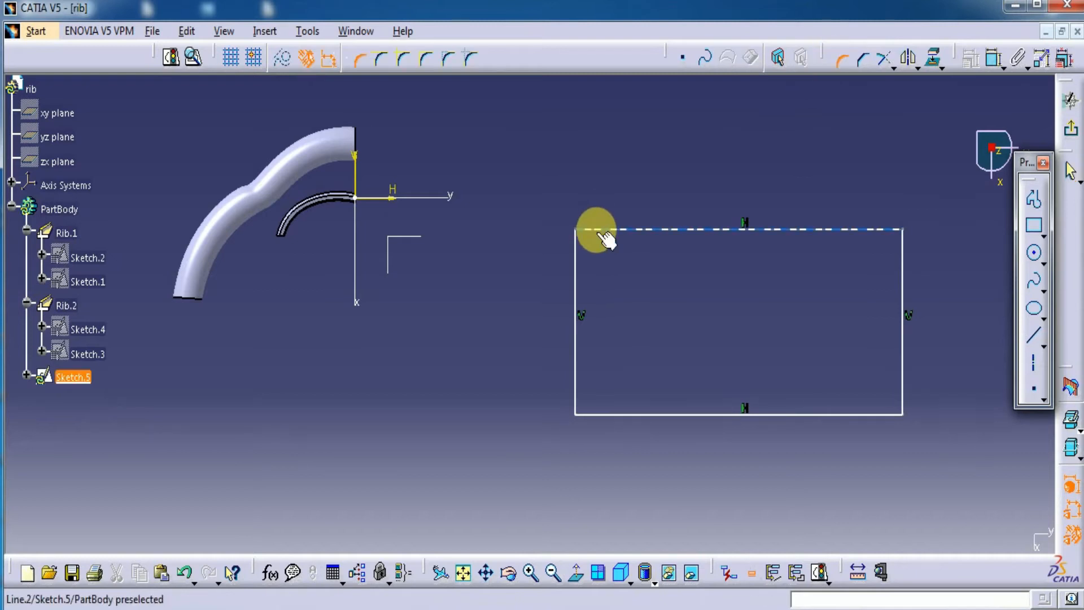
click(603, 230)
click(575, 265)
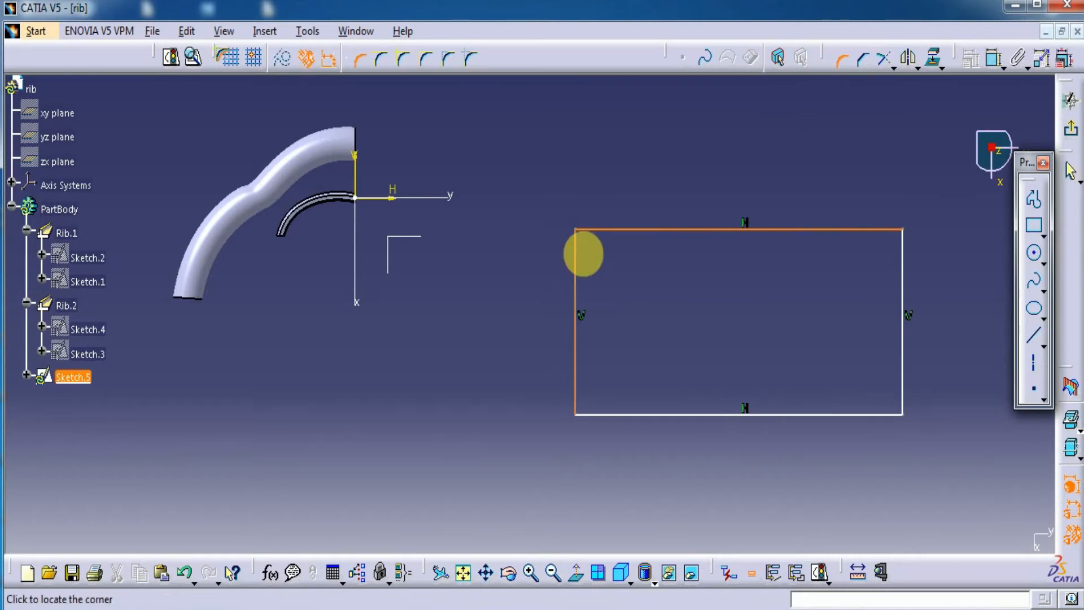
click(589, 246)
click(836, 62)
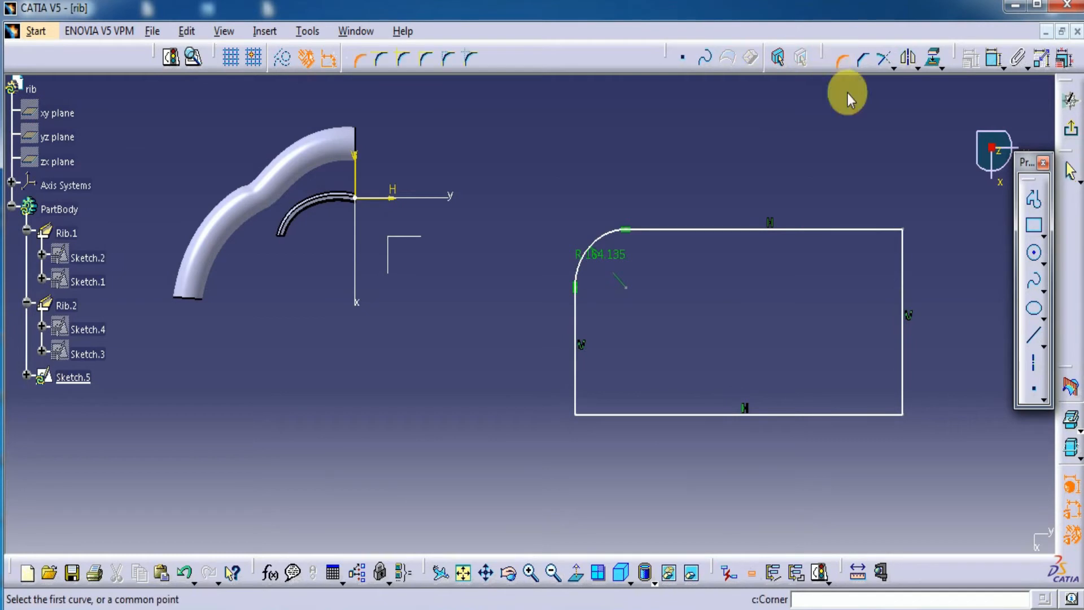
click(894, 247)
click(900, 261)
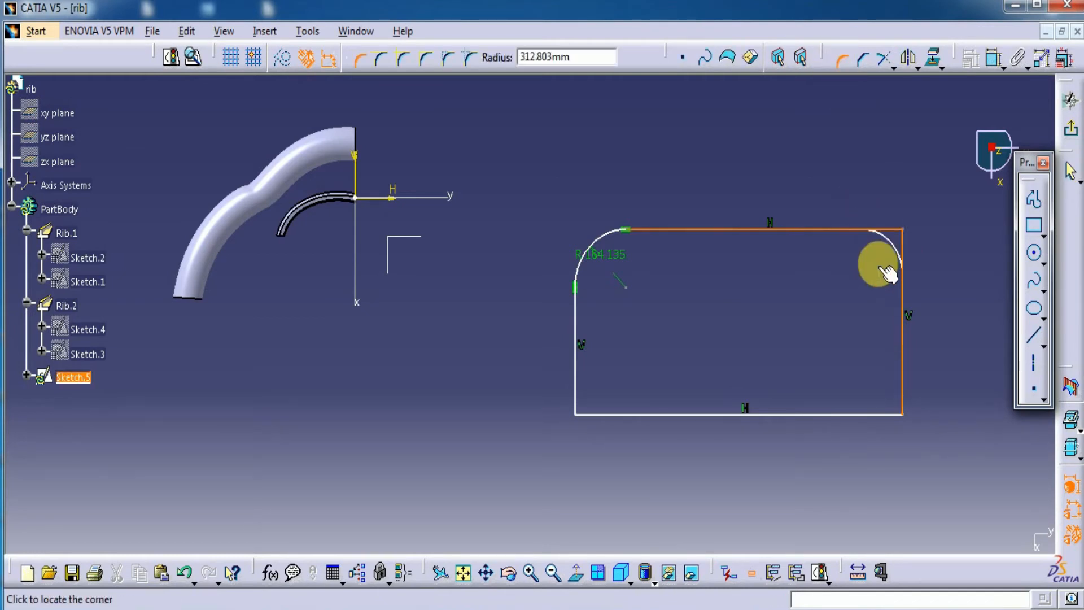
click(887, 266)
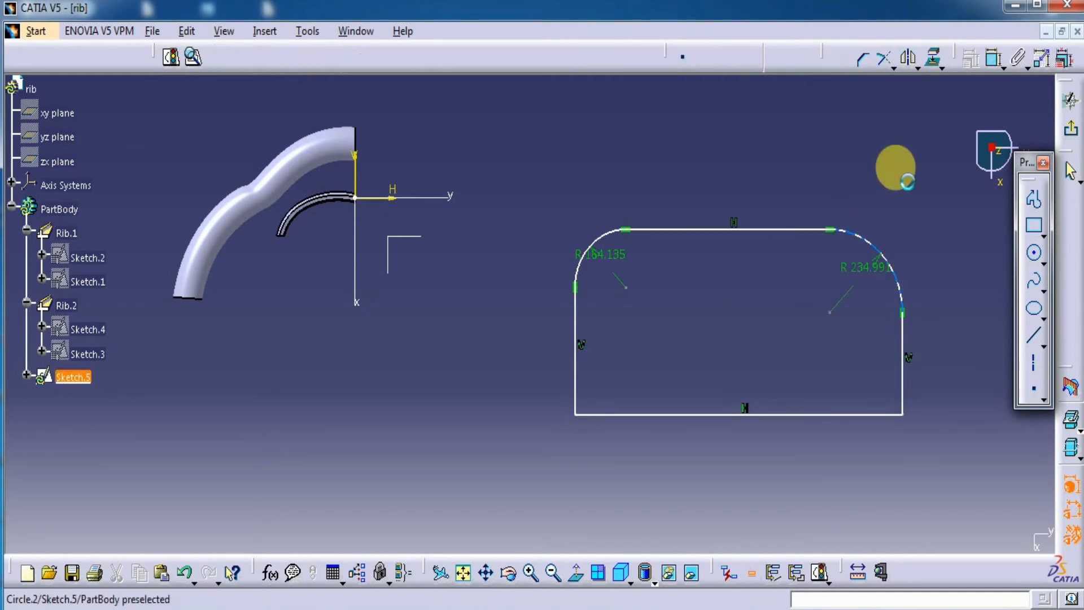
Round the rectangle's lower-right corner to about 160 mm and lower-left corner to about 112 mm, and exit the sketch
click(902, 377)
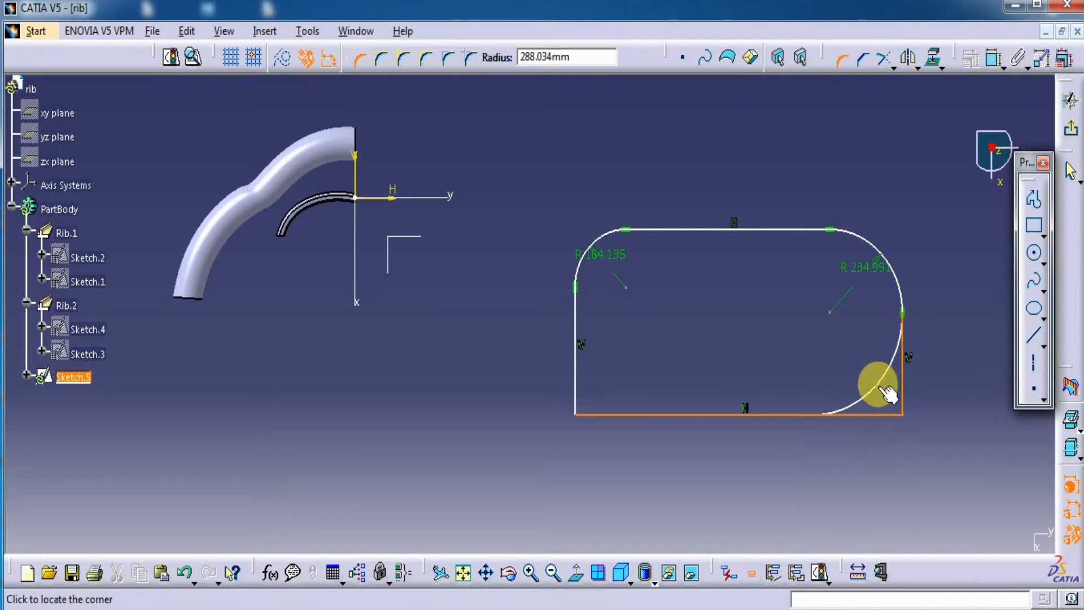
click(892, 403)
click(583, 382)
click(600, 415)
click(608, 390)
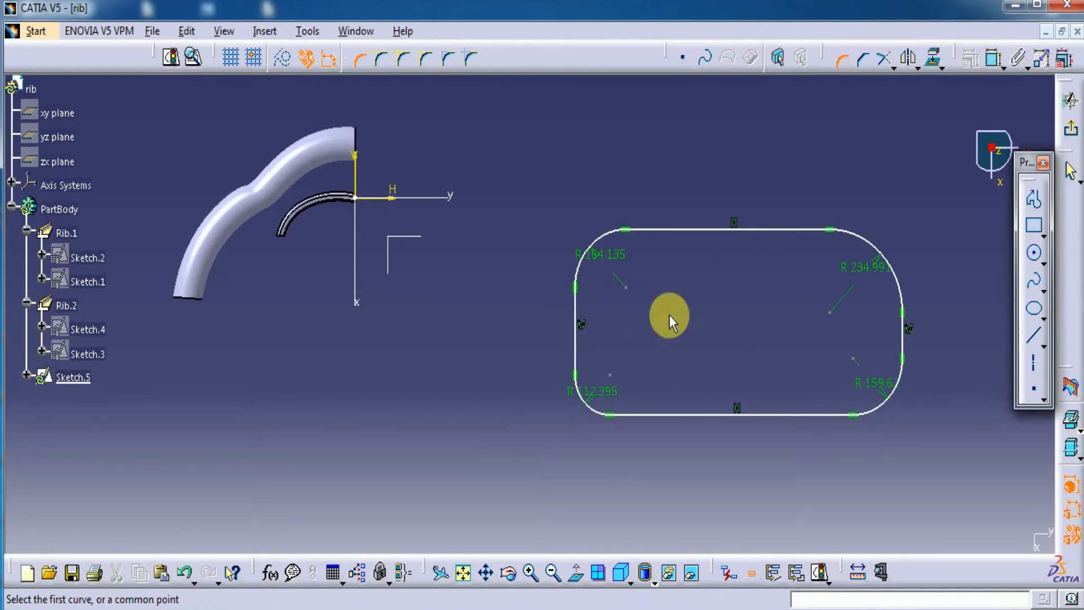
click(1070, 100)
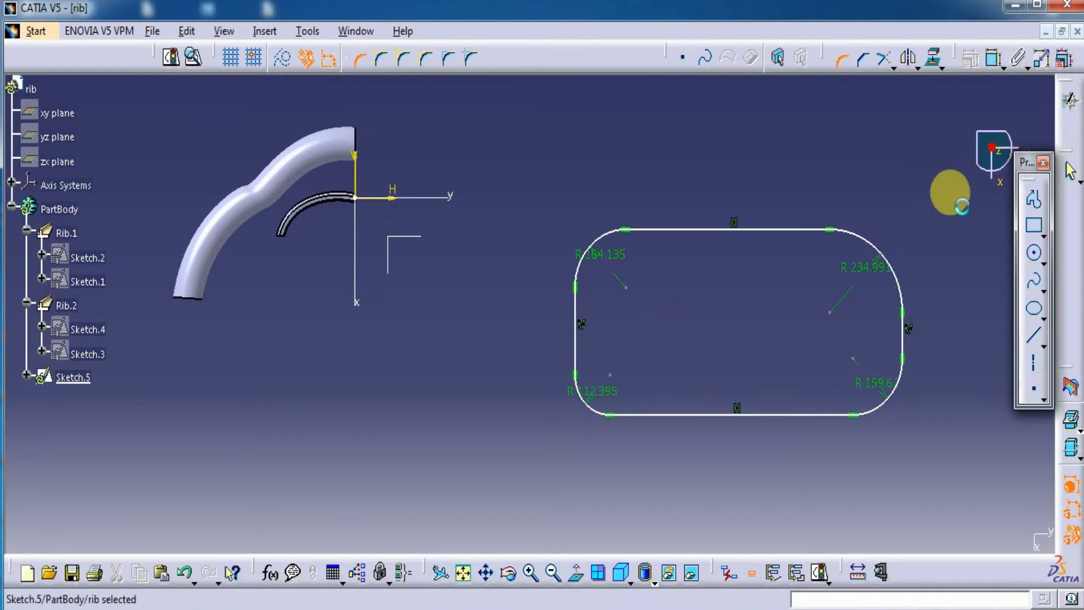
middle_drag(941, 194, 699, 291)
mouse_move(655, 421)
middle_down()
mouse_move(704, 305)
mouse_move(622, 317)
middle_up()
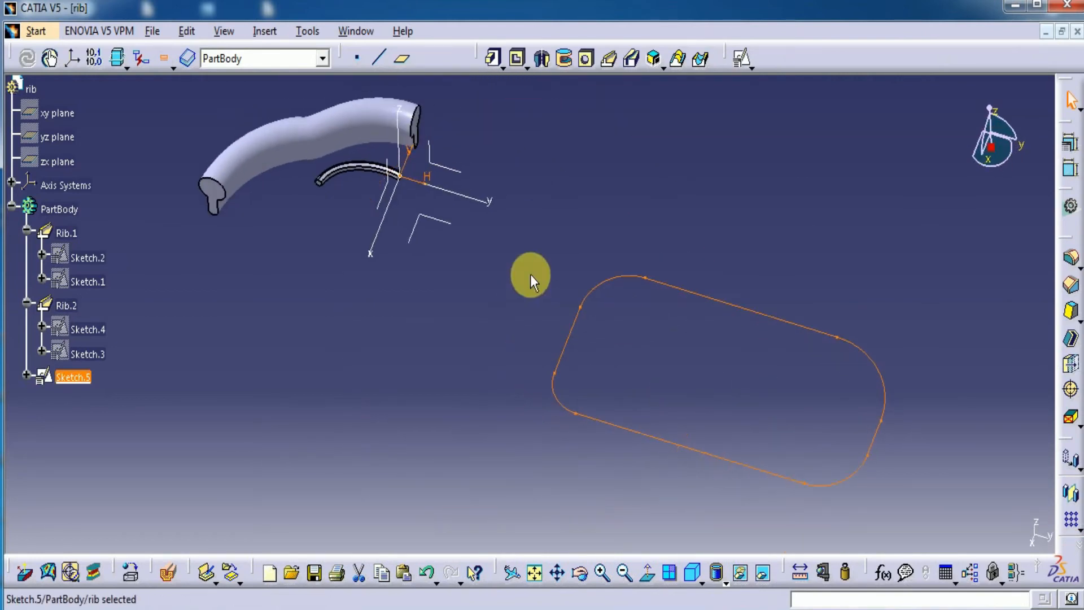
Create a reference plane offset 381 mm from the absolute axis system's YZ plane
click(402, 64)
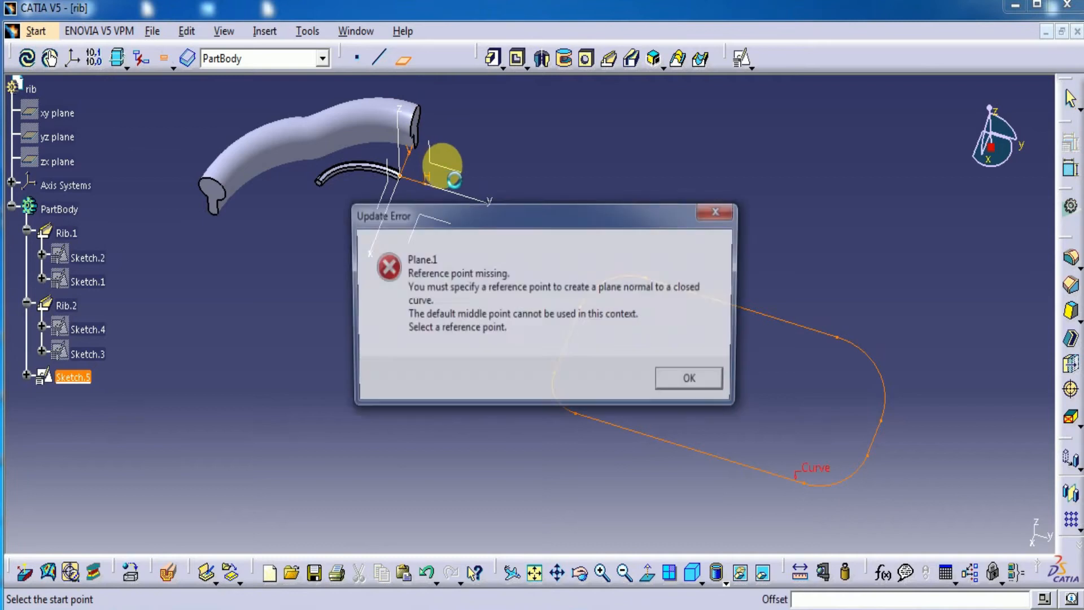
click(720, 211)
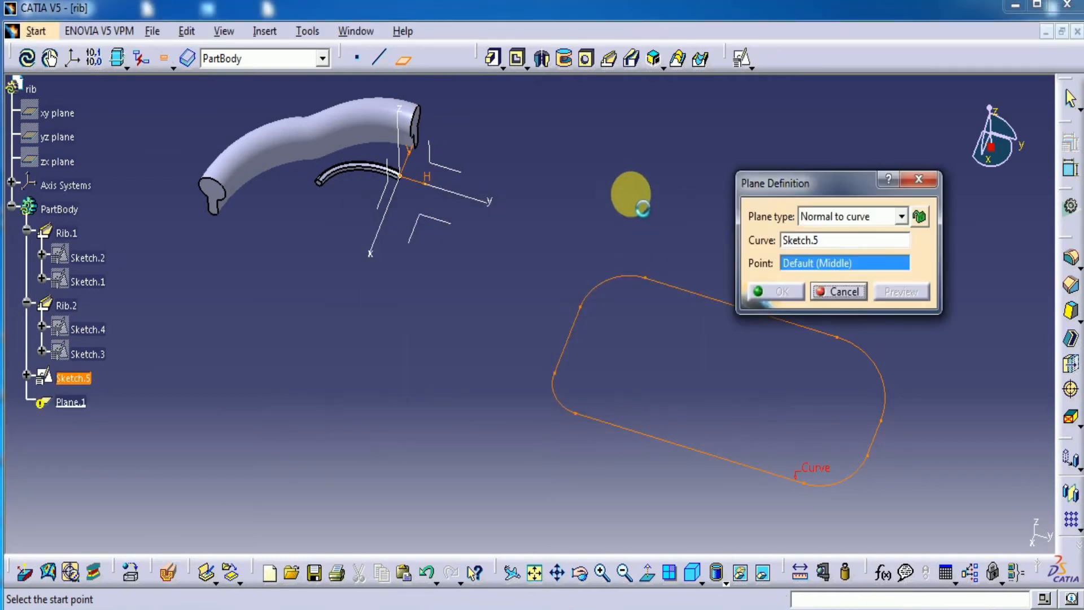
click(815, 220)
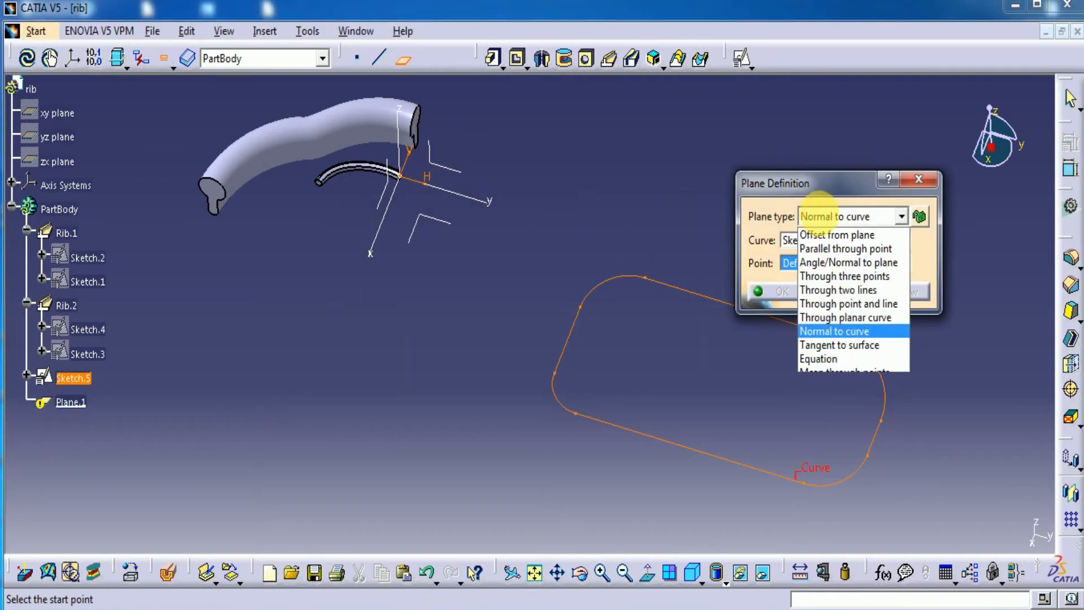
click(811, 231)
click(442, 167)
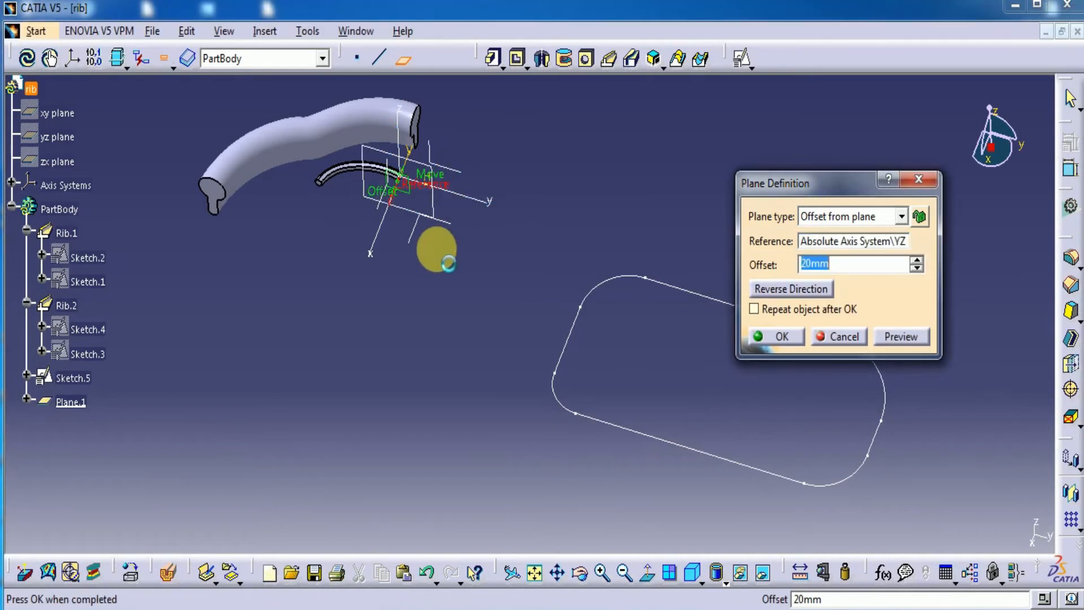
middle_drag(416, 307, 405, 403)
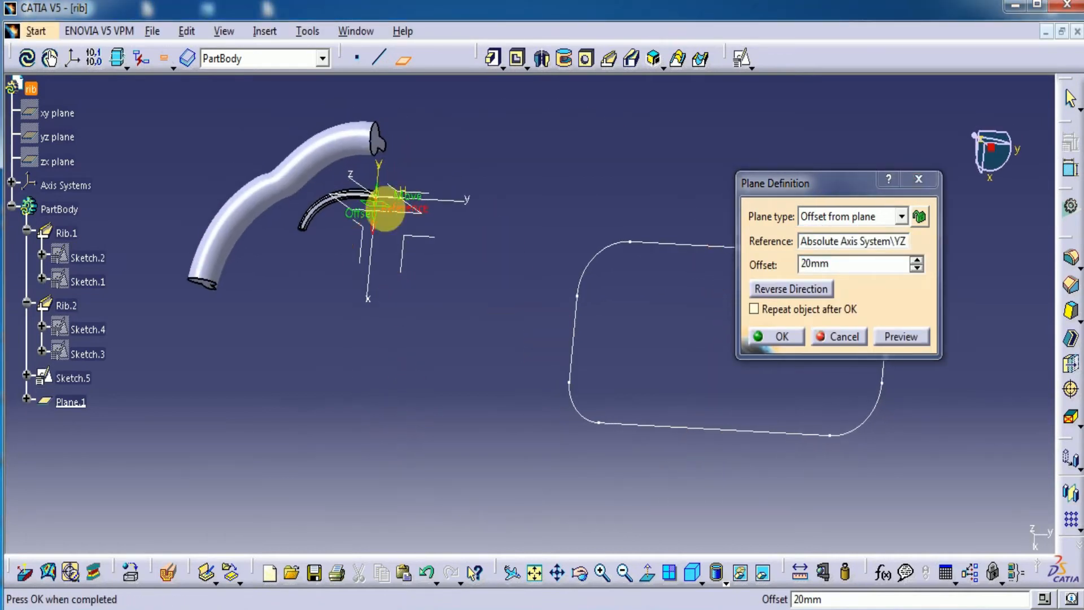
drag(381, 254, 381, 307)
middle_drag(409, 359, 423, 366)
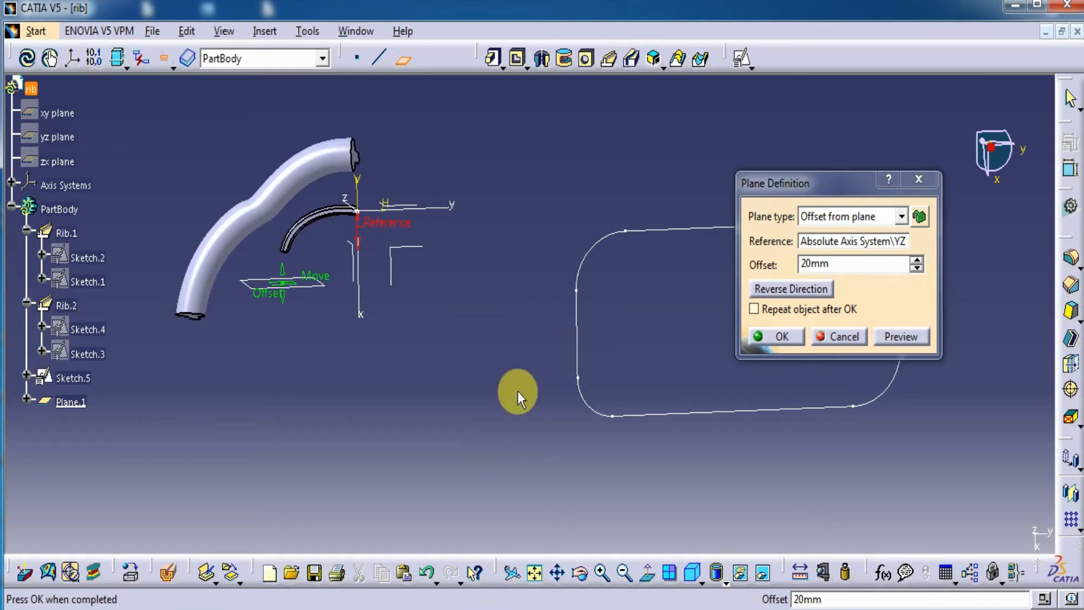
middle_drag(503, 393, 501, 390)
mouse_move(346, 318)
mouse_down()
mouse_move(243, 310)
mouse_move(348, 328)
mouse_up()
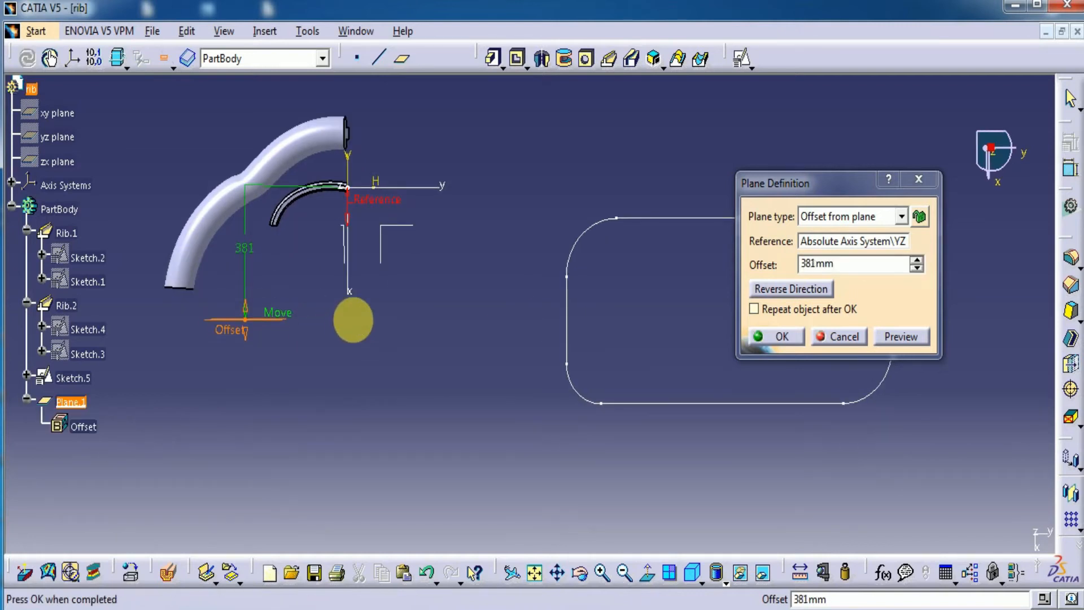
click(776, 336)
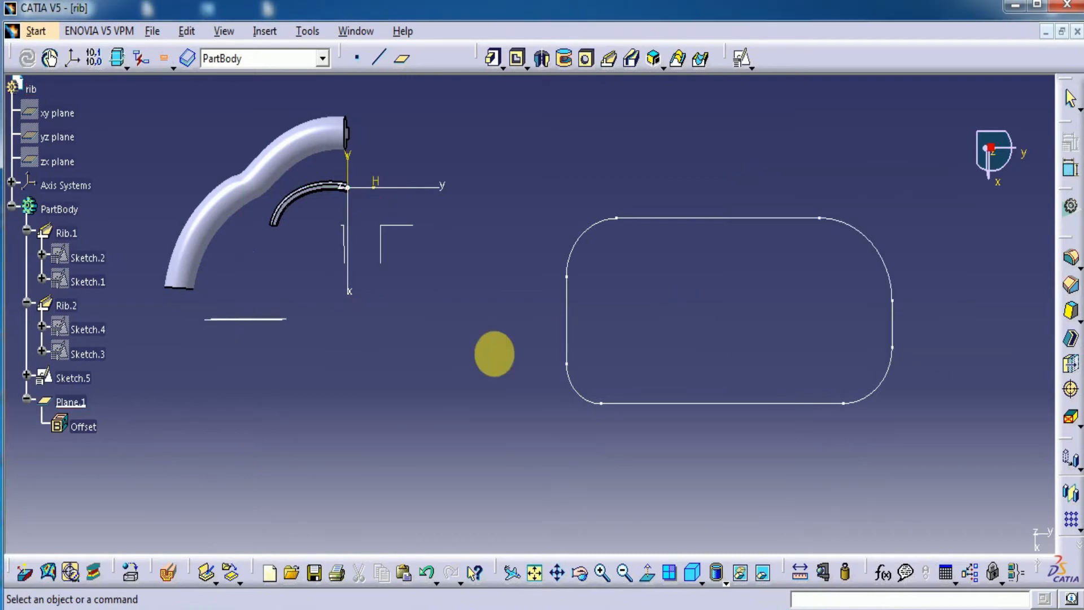
Open a positioned sketch on the new offset plane with implicit origin and orientation
middle_drag(310, 404, 294, 210)
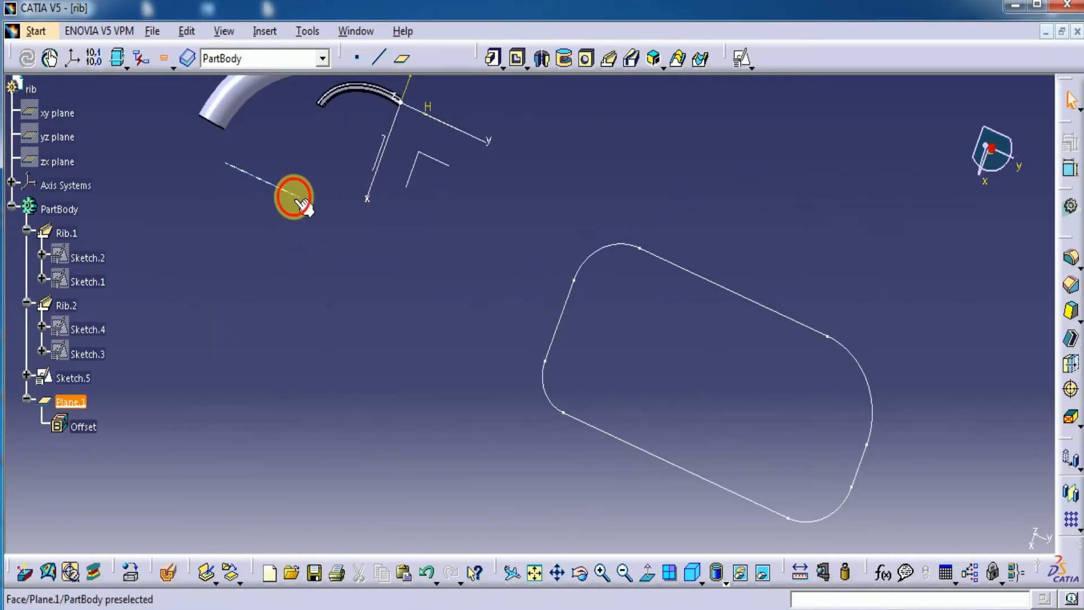
click(299, 200)
click(743, 58)
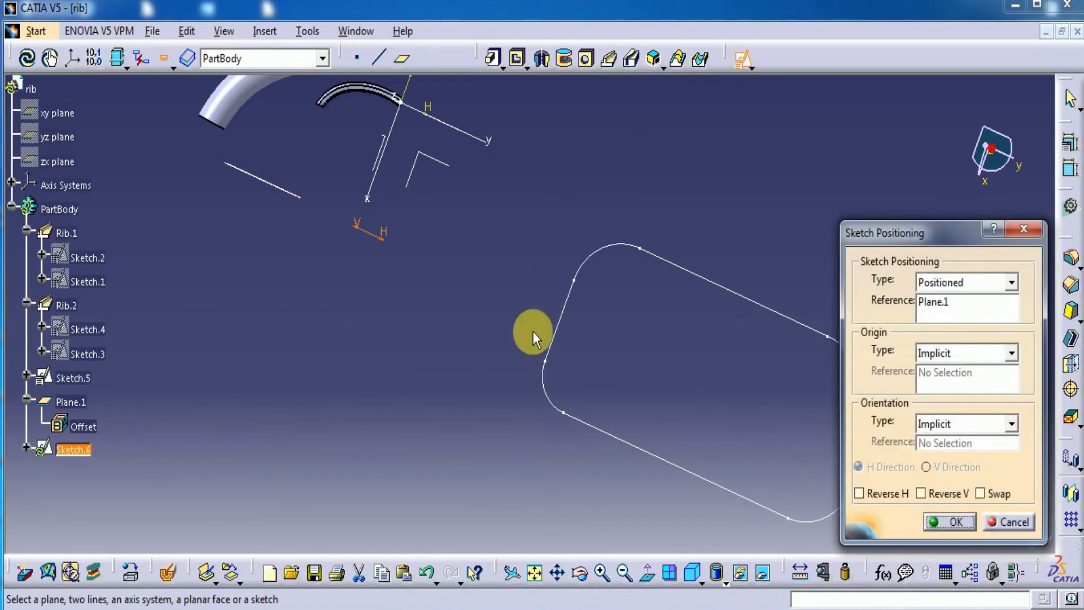
click(948, 525)
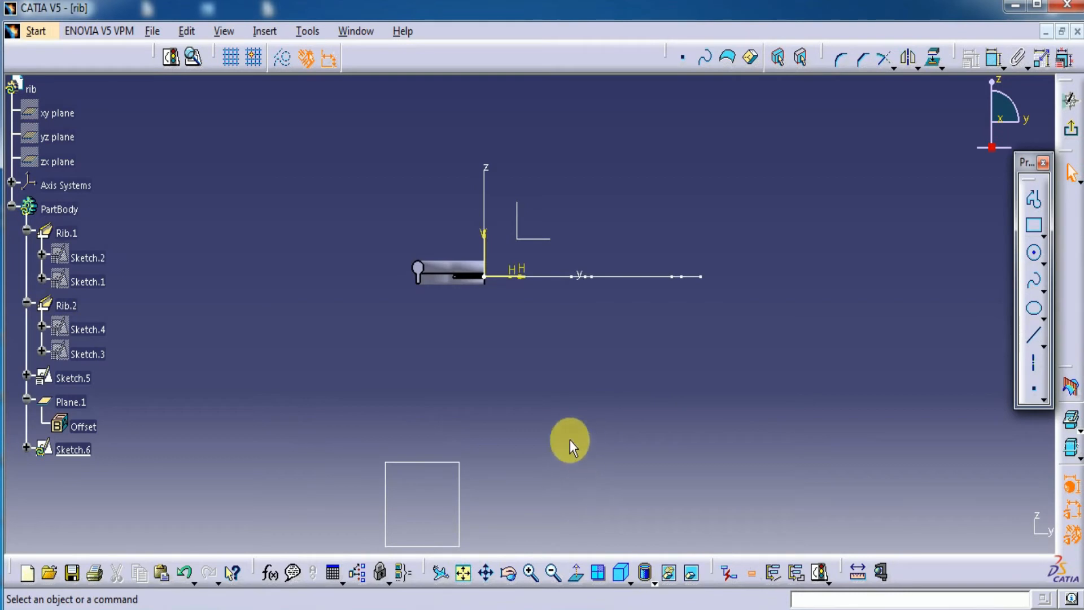
Draw a vertical keyhole profile with its large circle centred at about H 364 mm, V -483 mm, and exit the sketch
middle_drag(515, 363, 518, 487)
click(576, 574)
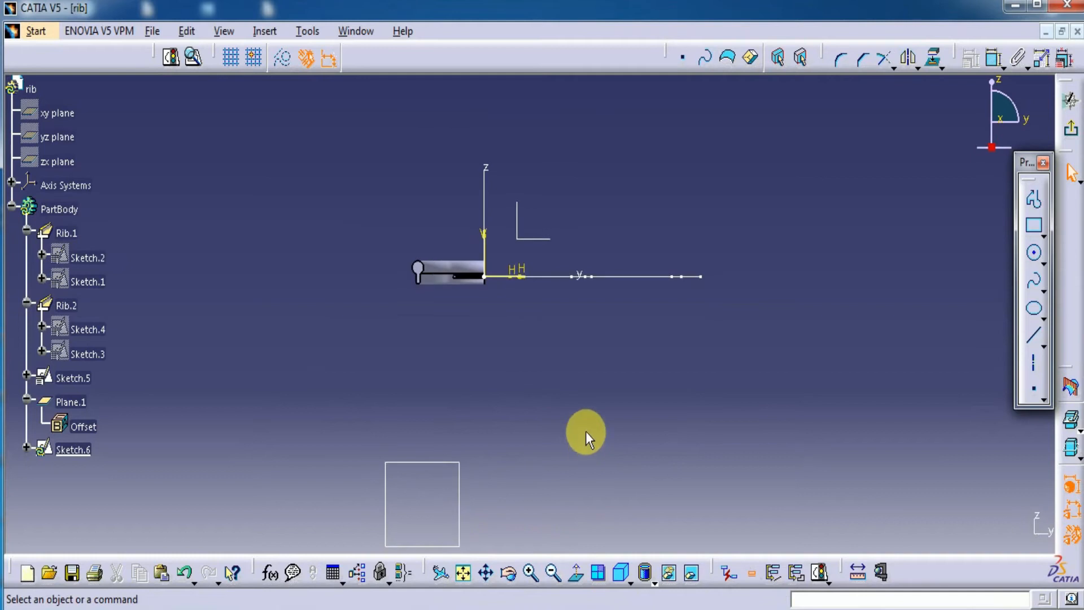
middle_drag(586, 431, 578, 360)
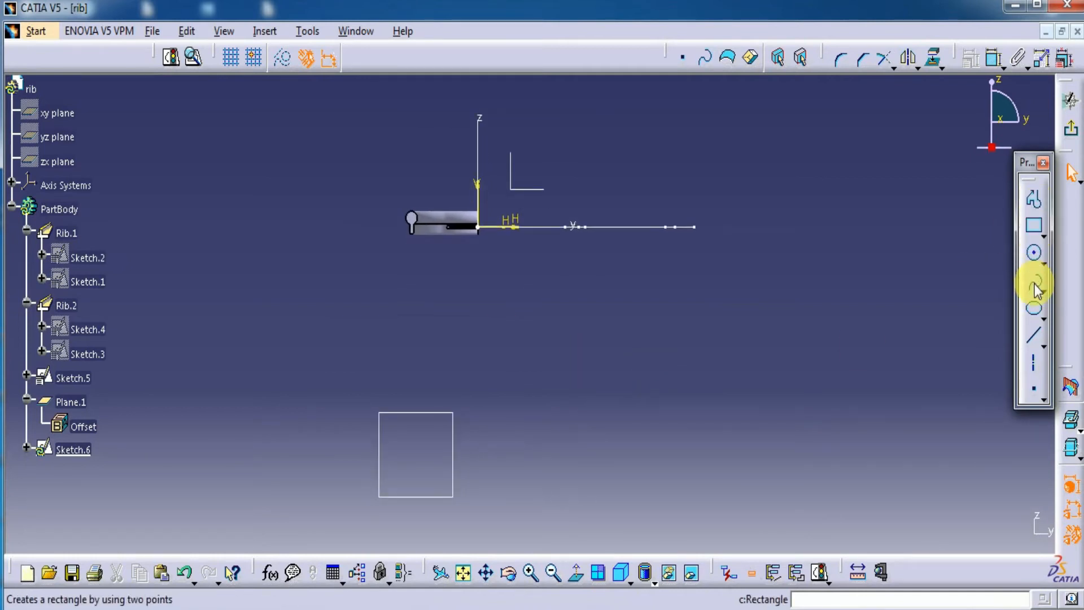
click(1045, 266)
click(965, 241)
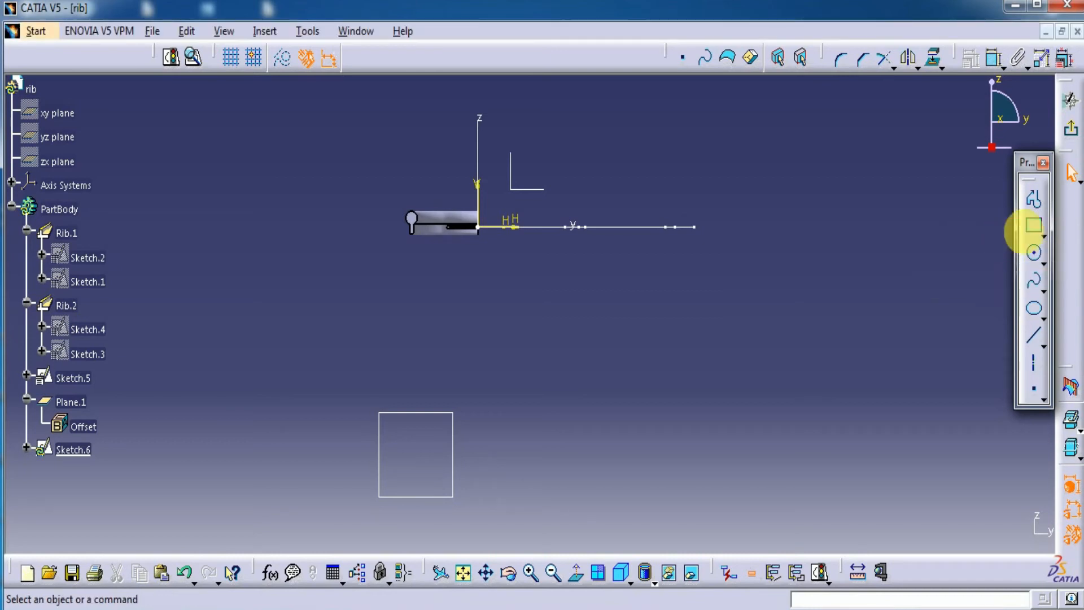
click(1042, 242)
click(987, 249)
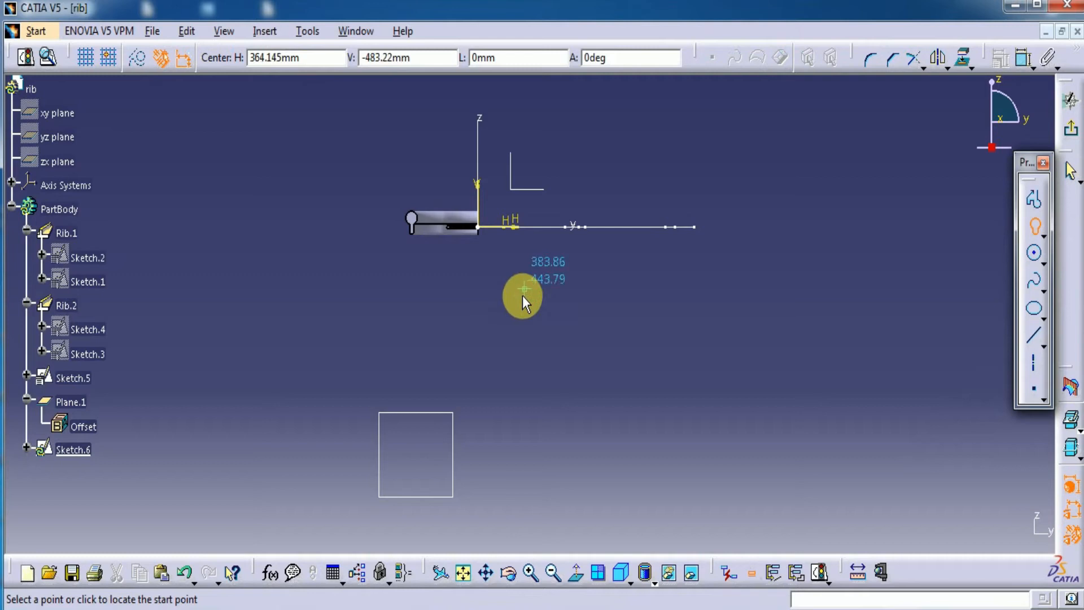
click(523, 296)
middle_drag(525, 262, 525, 96)
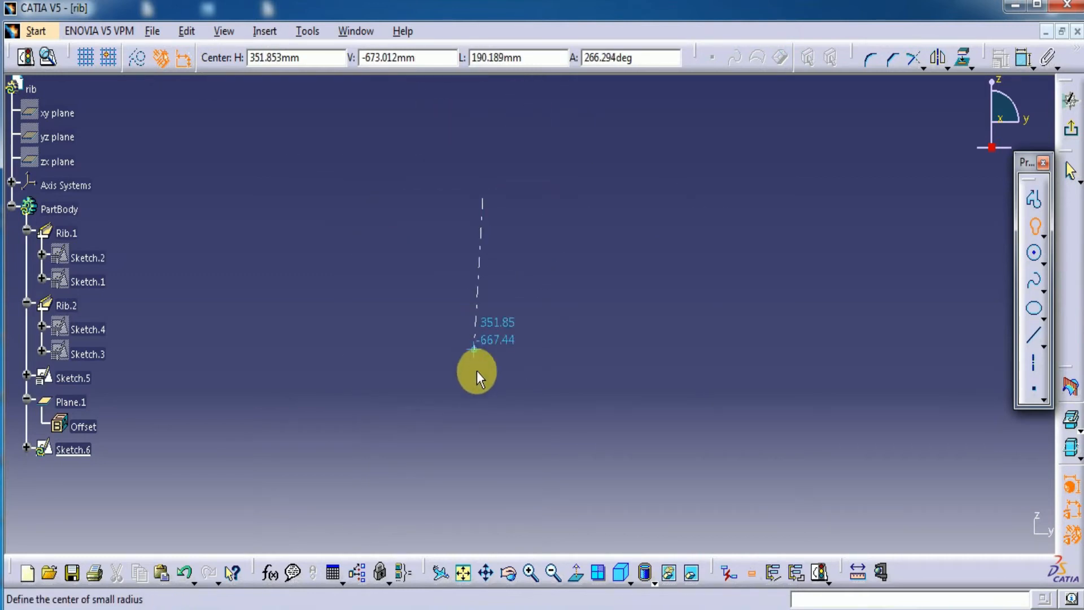
click(486, 396)
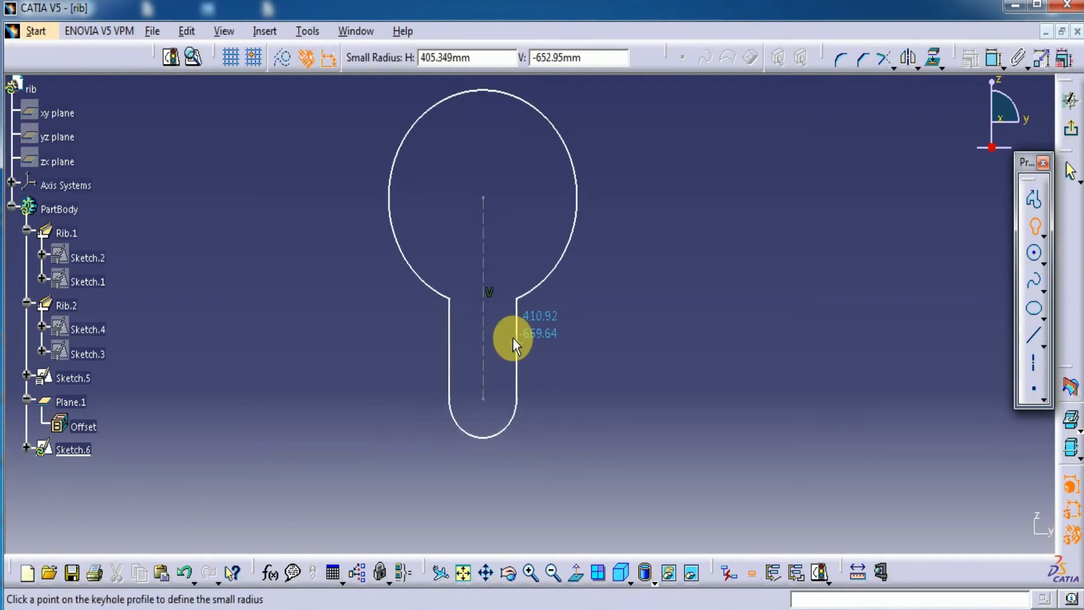
click(513, 338)
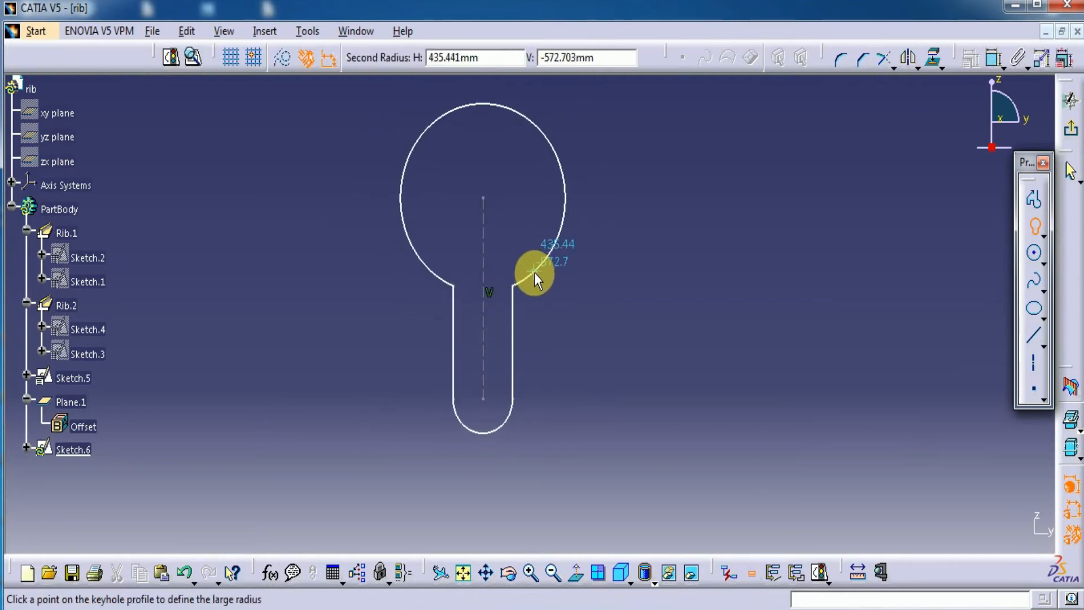
click(537, 280)
ctrl+middle_drag(690, 334, 703, 587)
click(1072, 133)
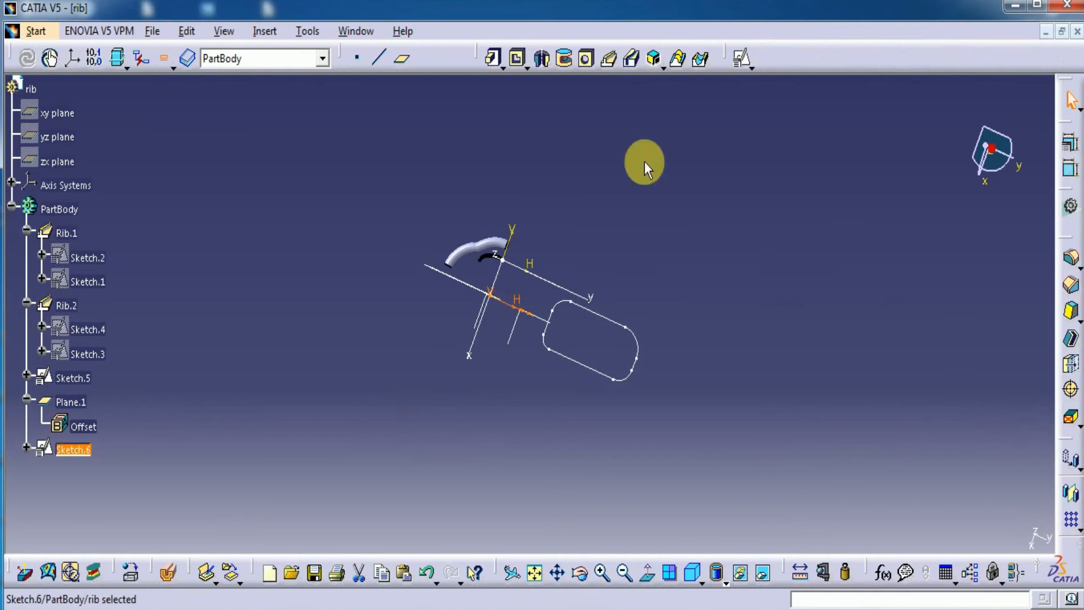
Create a rib from the keyhole profile Sketch.6 along the closed rounded rectangle Sketch.5, using Keep angle as profile control
click(608, 58)
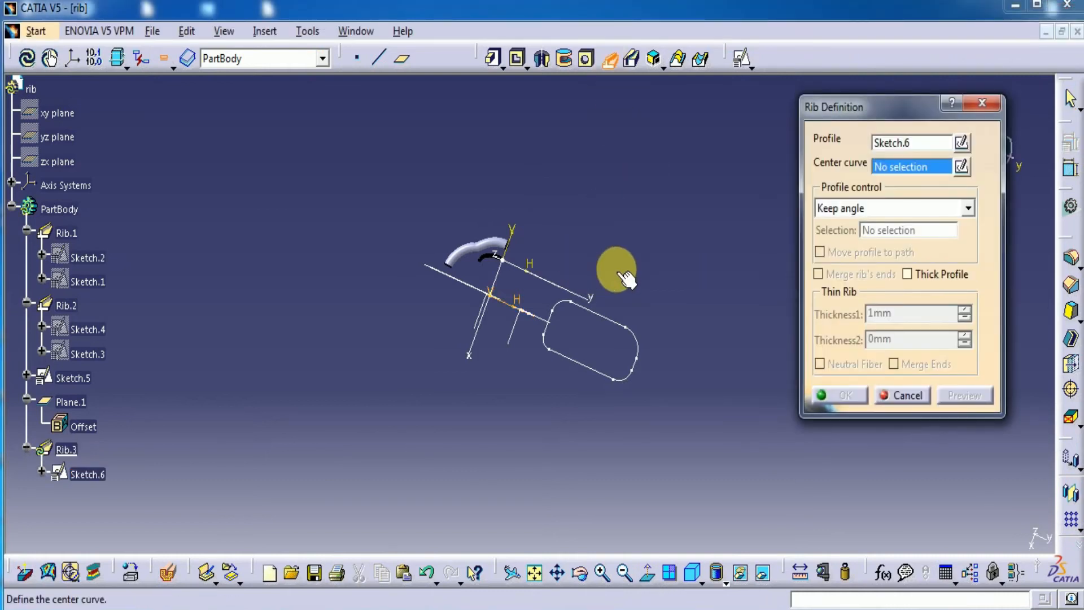
click(503, 383)
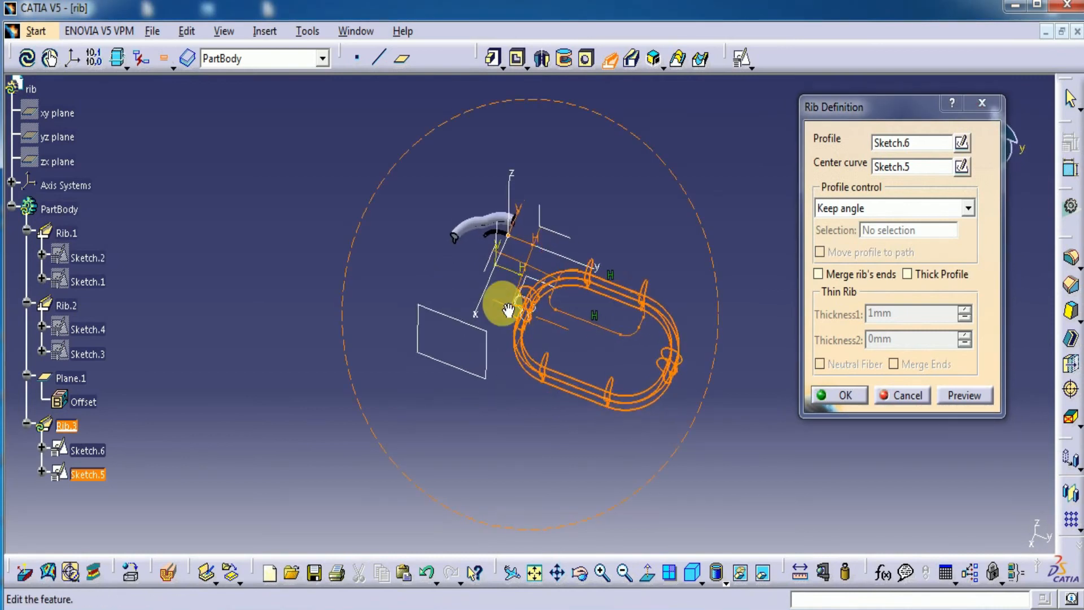
middle_drag(511, 365, 394, 243)
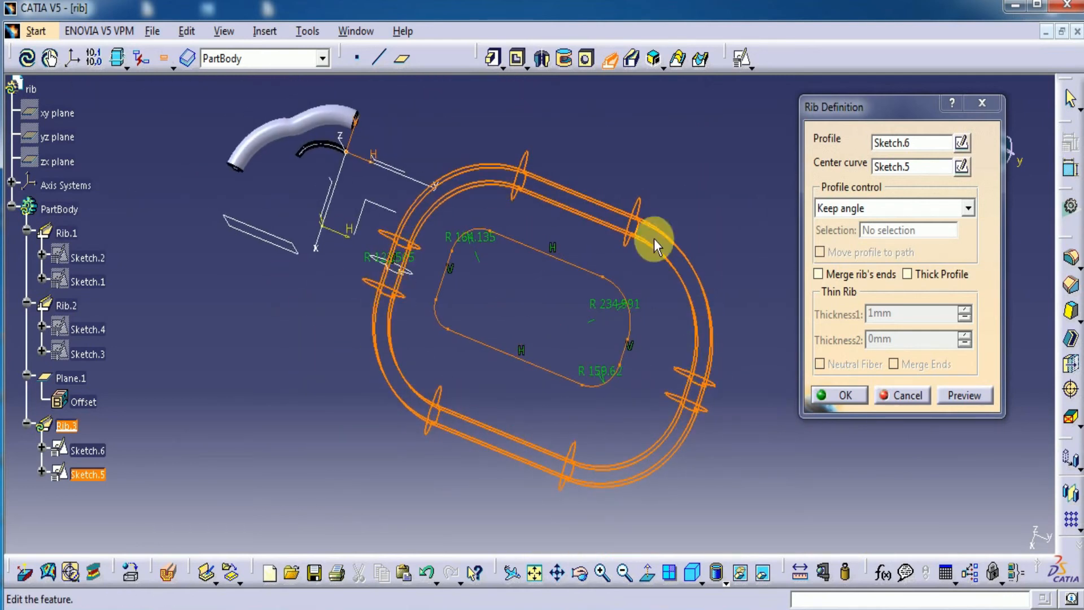
click(961, 402)
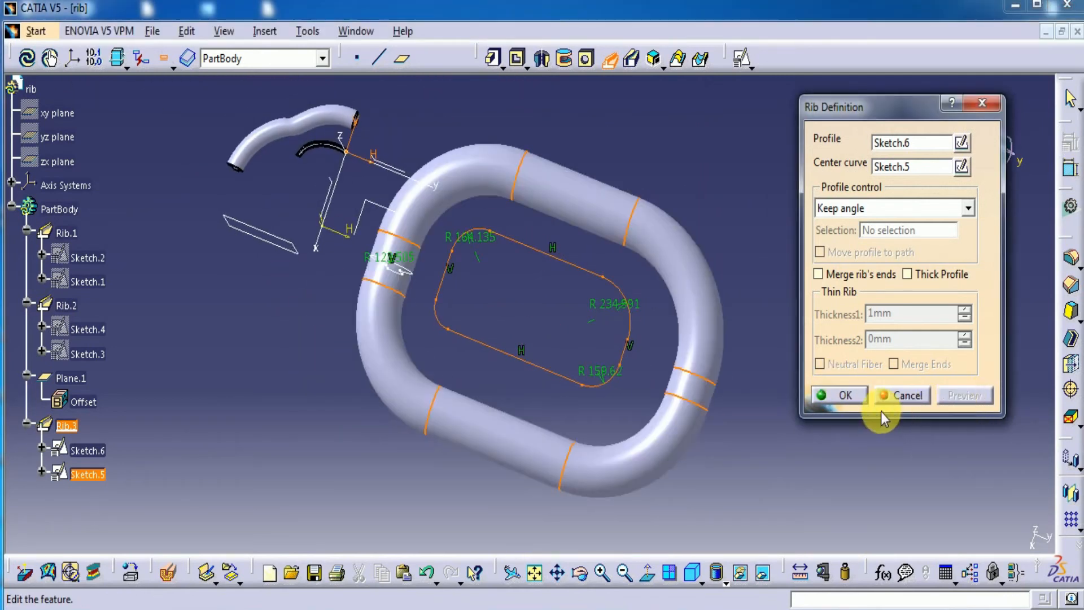
key(Return)
Sketch a vertical keyhole profile on the YZ plane above the closed rib, about 645 mm from the V axis, and exit the sketch
mouse_move(508, 516)
middle_down()
mouse_move(514, 393)
mouse_move(542, 324)
mouse_move(560, 294)
mouse_move(570, 300)
mouse_move(577, 365)
mouse_move(561, 386)
mouse_move(559, 295)
mouse_move(518, 256)
mouse_move(442, 138)
mouse_move(546, 275)
mouse_move(580, 354)
mouse_move(339, 315)
mouse_move(339, 387)
mouse_move(377, 341)
mouse_move(358, 370)
mouse_move(406, 259)
middle_up()
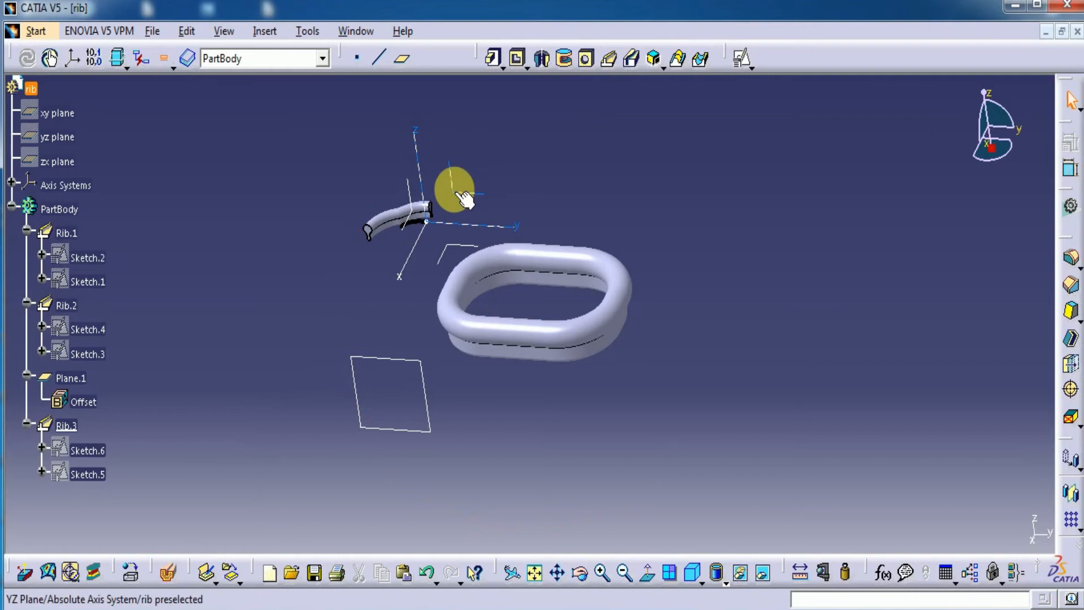
click(743, 56)
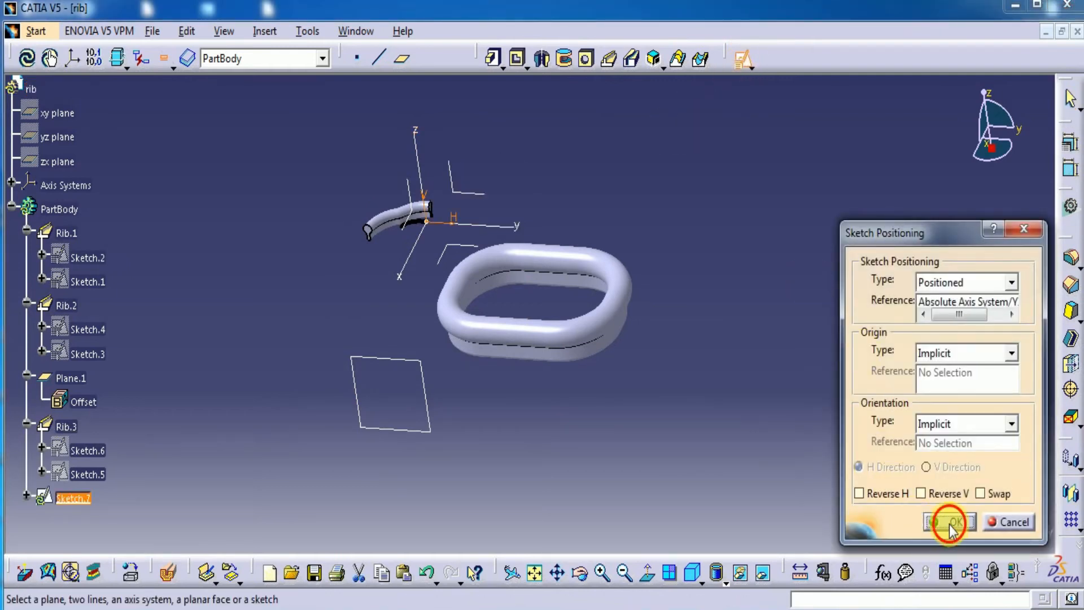
click(952, 524)
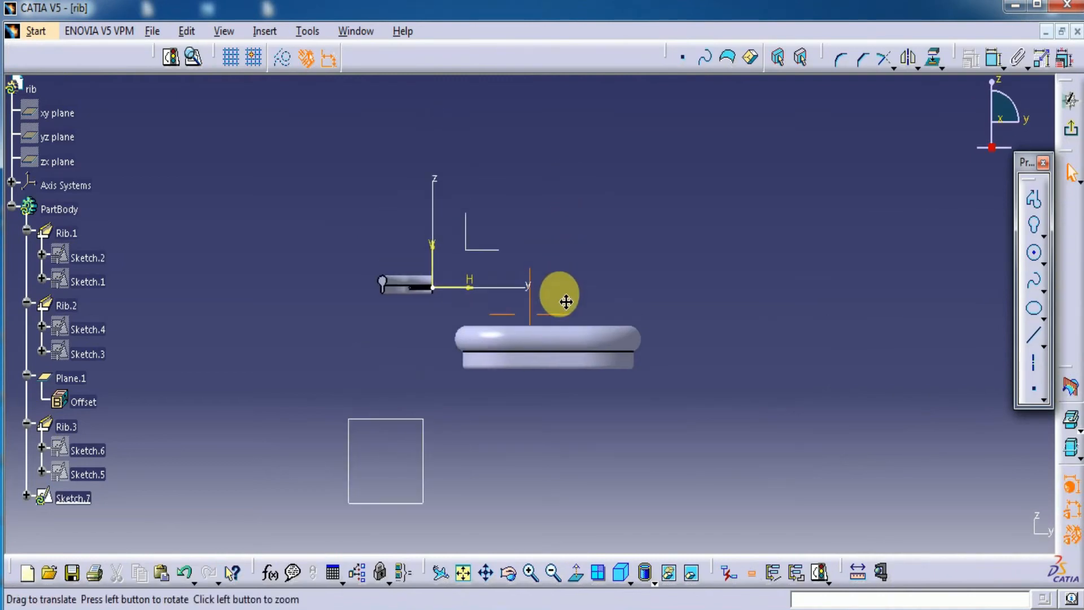
click(1034, 225)
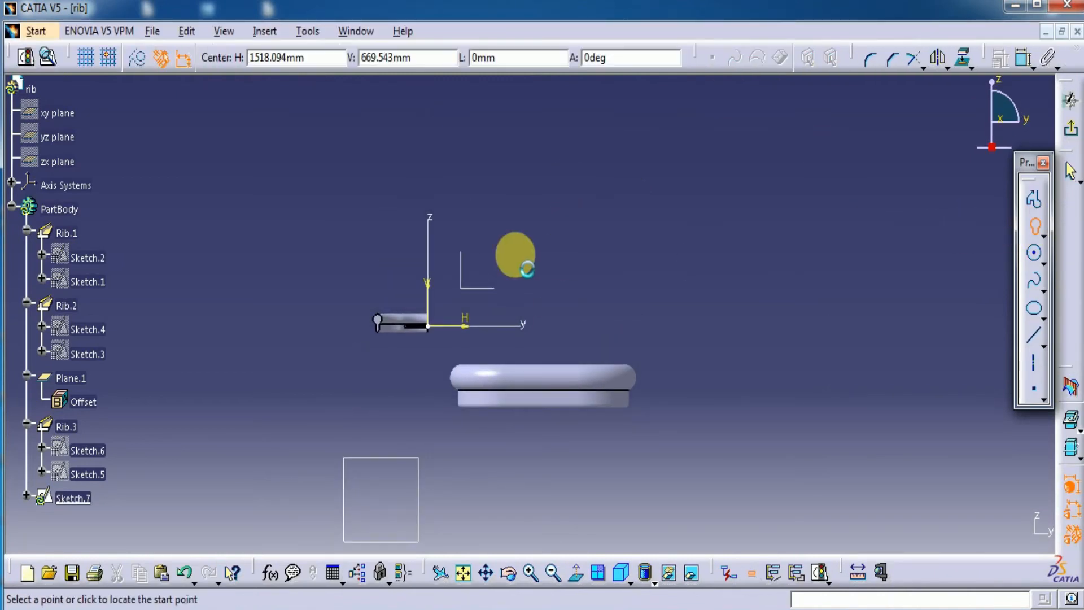
click(487, 226)
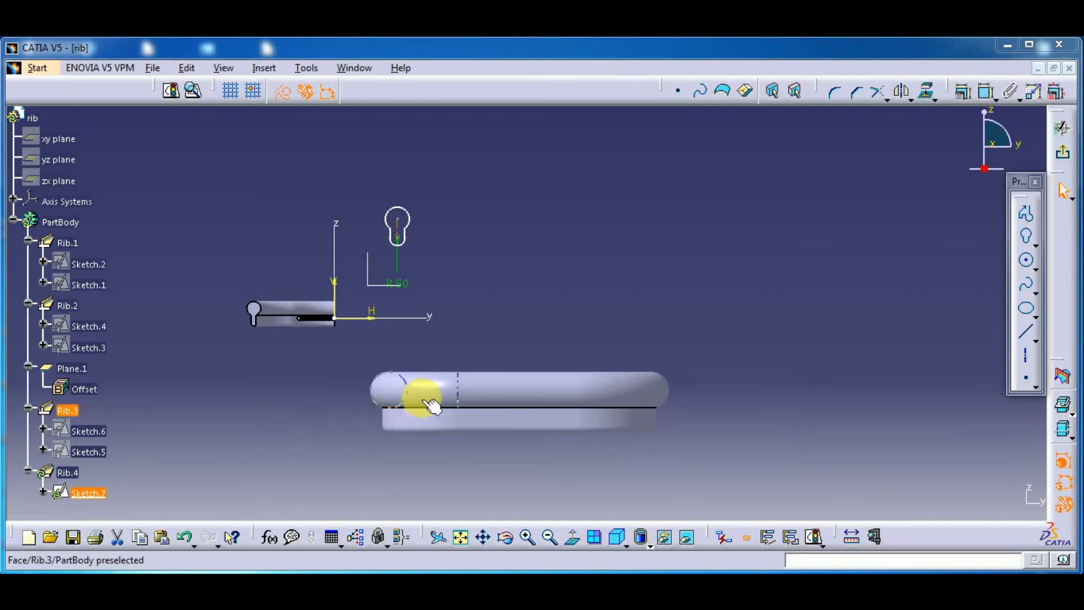
click(429, 293)
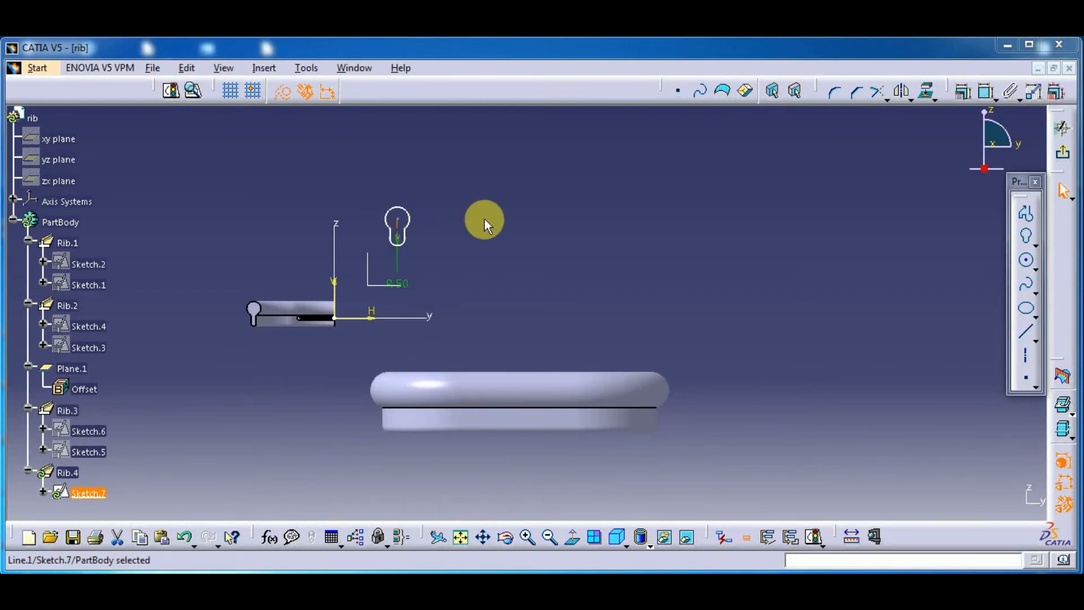
click(1064, 161)
Compare the two closed ribs from several angles and delete them, keeping only the two open ribs
mouse_move(438, 288)
middle_down()
mouse_move(425, 305)
mouse_move(423, 382)
mouse_move(496, 358)
mouse_move(496, 341)
mouse_move(551, 472)
mouse_move(522, 437)
middle_up()
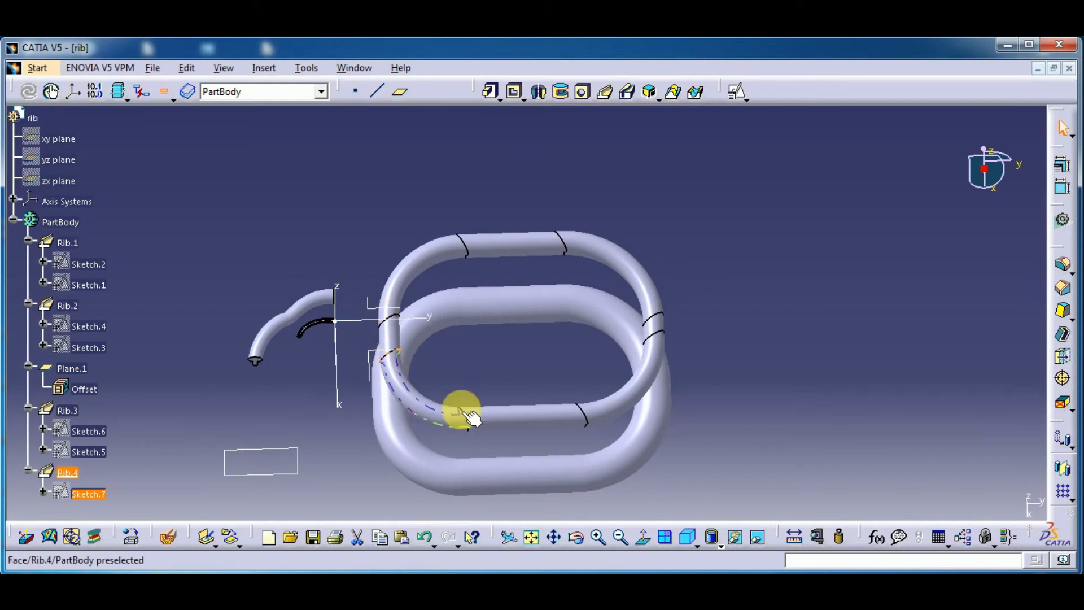
middle_drag(747, 336, 804, 323)
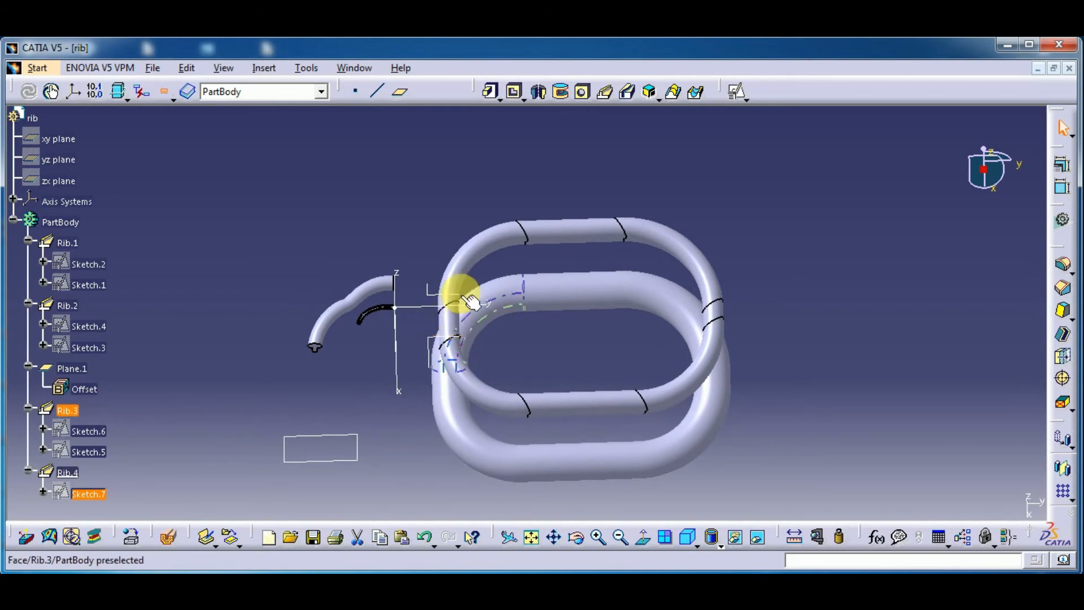
middle_drag(551, 331, 481, 370)
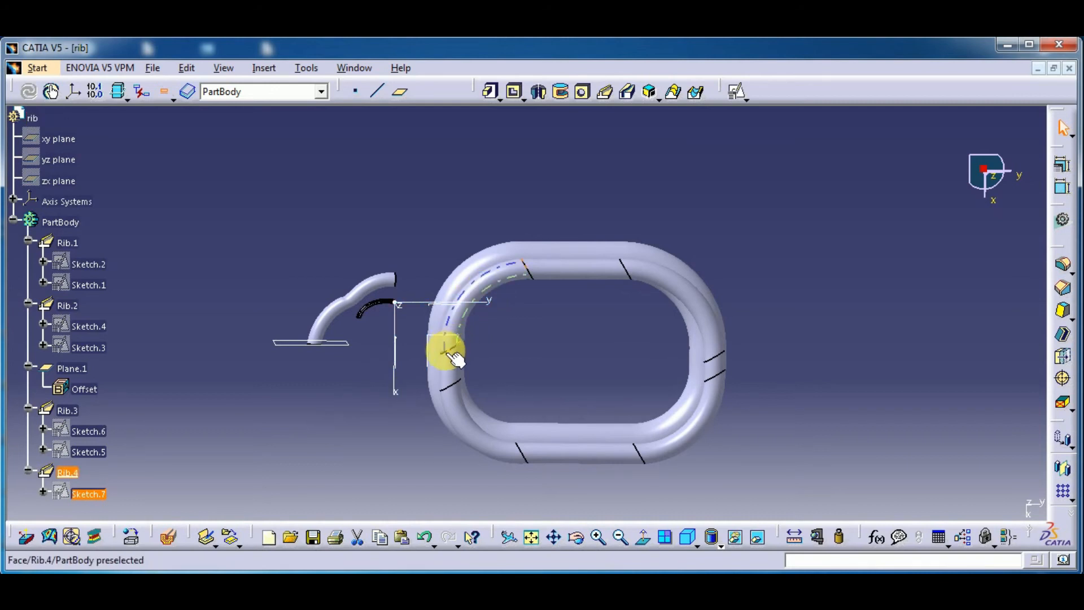
click(460, 399)
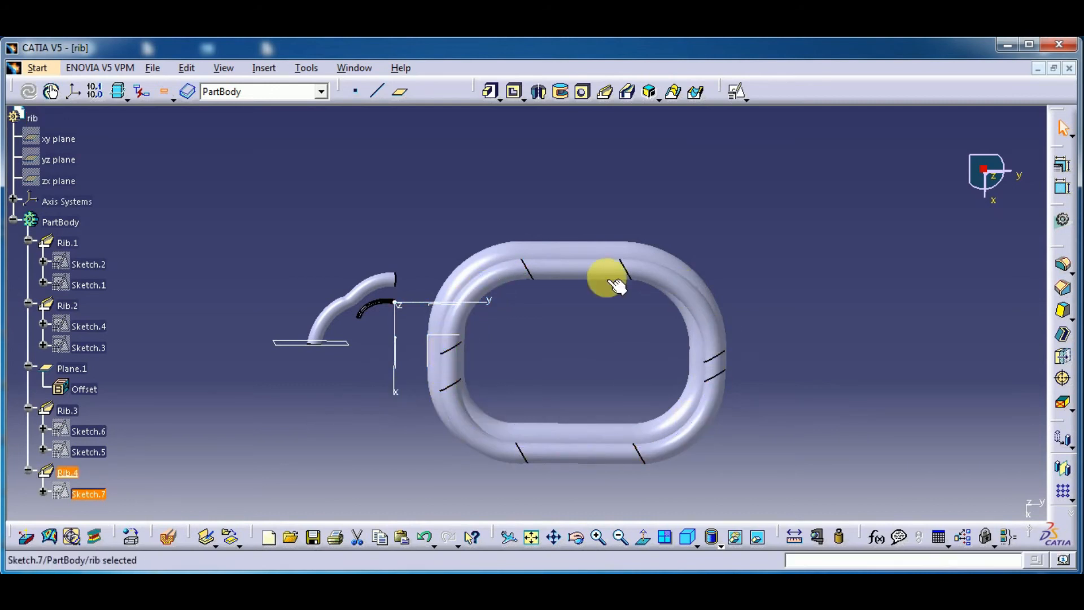
middle_drag(546, 312, 532, 288)
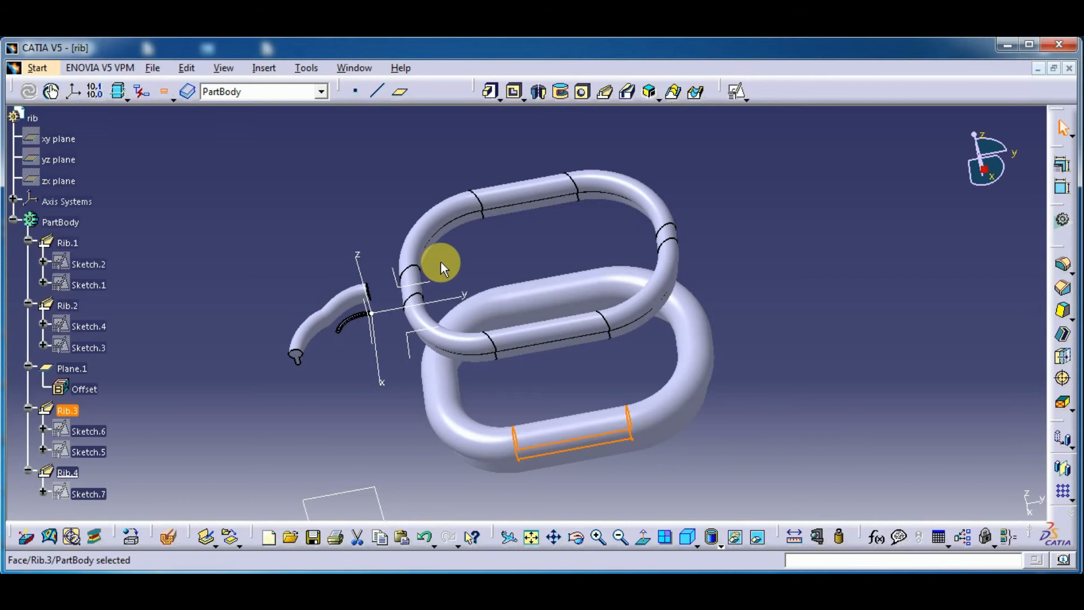
click(68, 474)
right_click(66, 474)
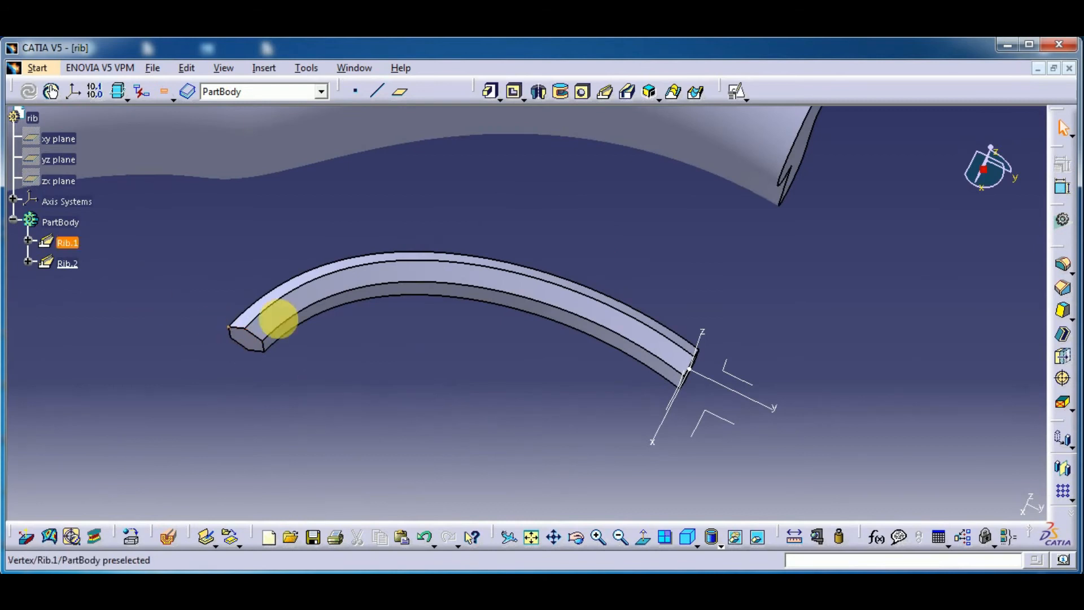
Edit Rib.1 to use Pulling direction as profile control, with the absolute axis system's YZ plane as reference, and preview the shape
click(72, 244)
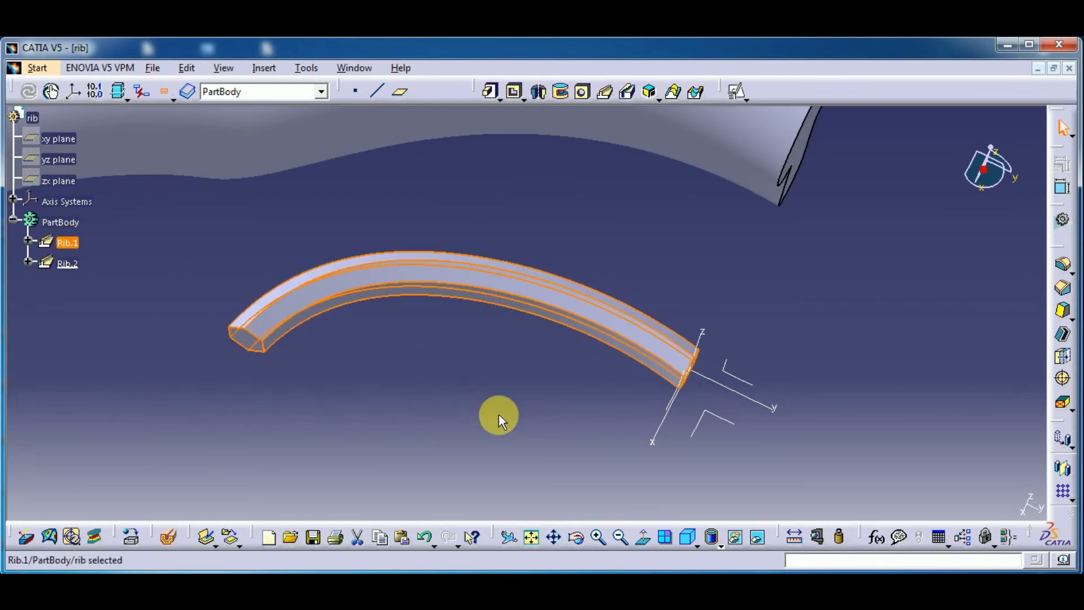
double_click(67, 242)
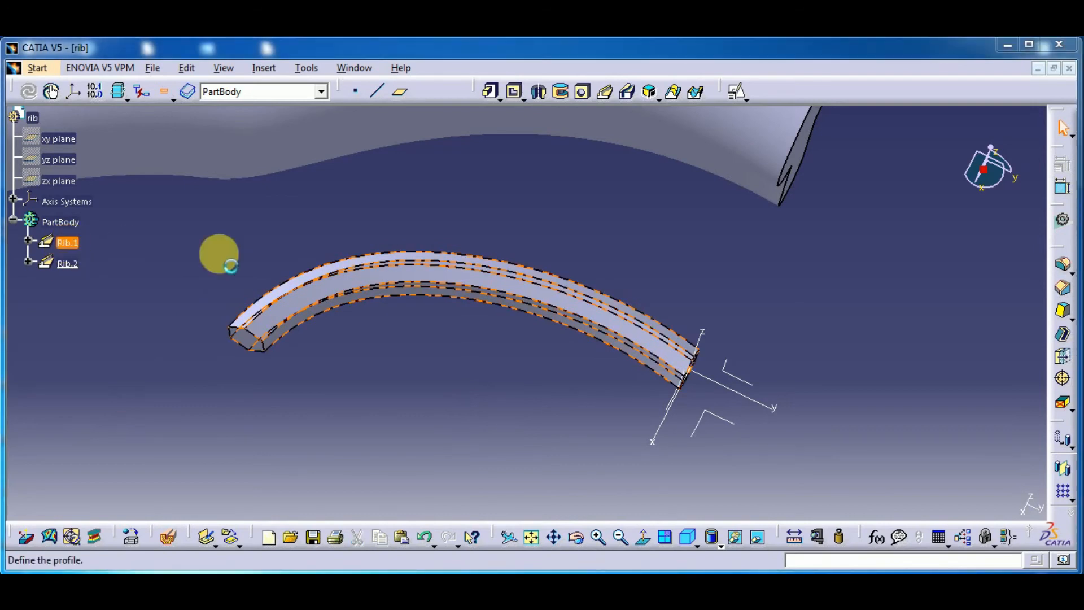
middle_drag(421, 387, 409, 380)
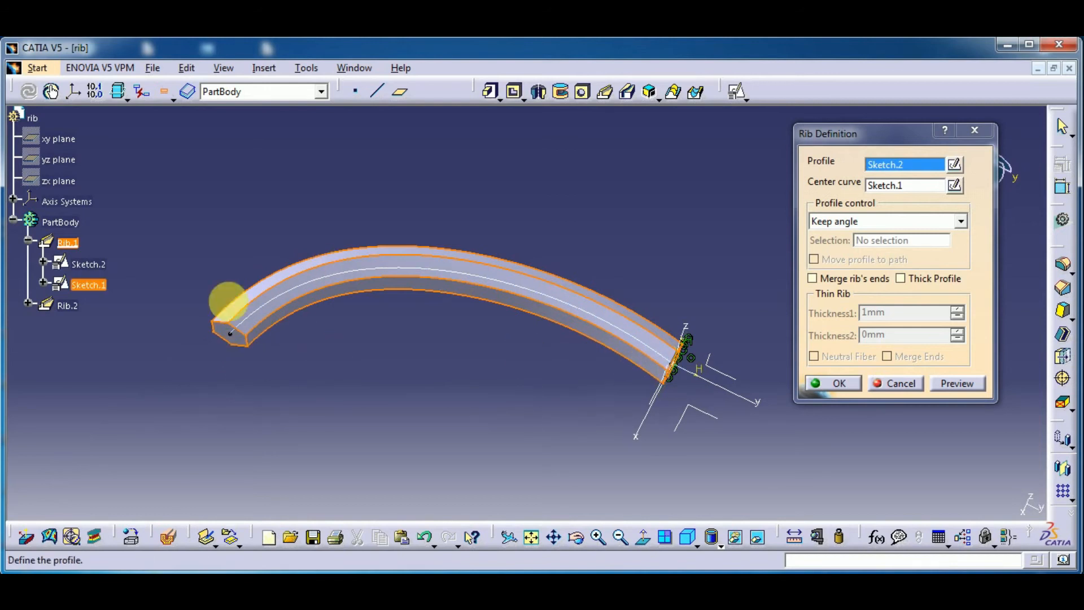
click(881, 221)
click(879, 243)
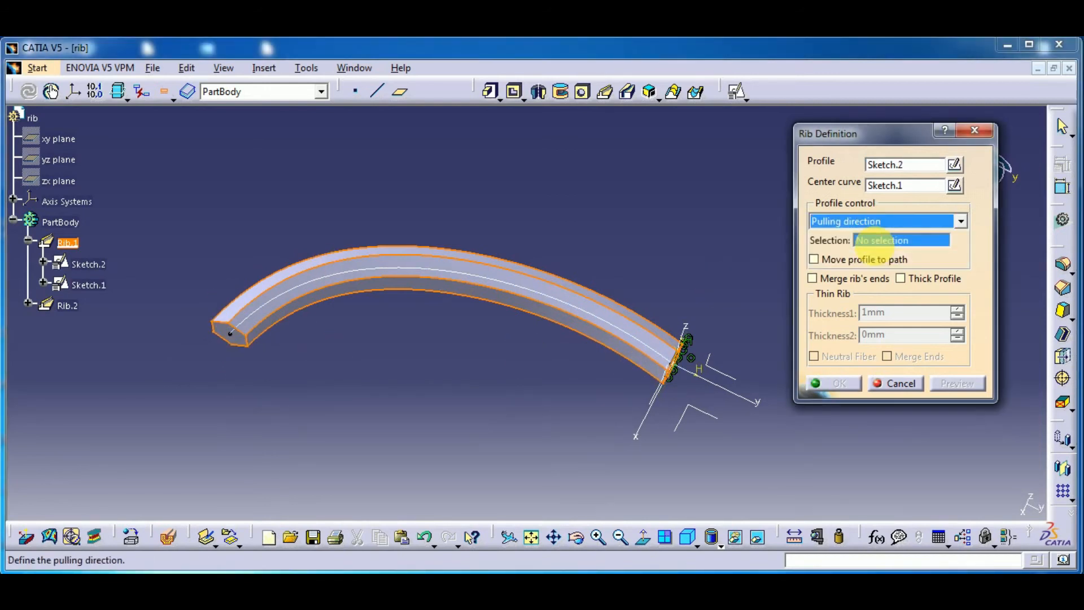
click(713, 377)
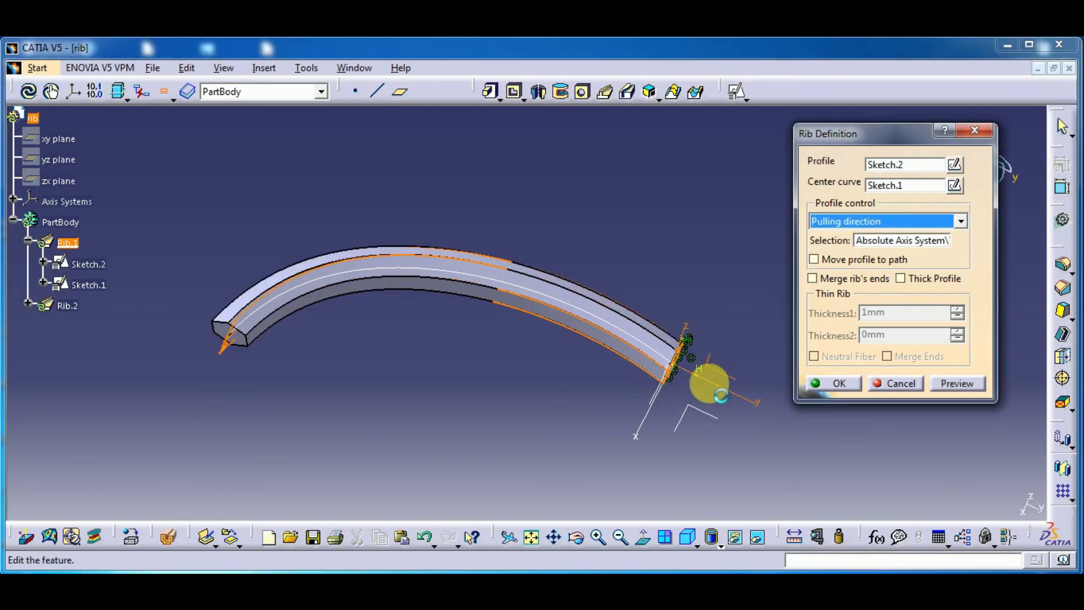
click(944, 378)
middle_drag(285, 412, 421, 422)
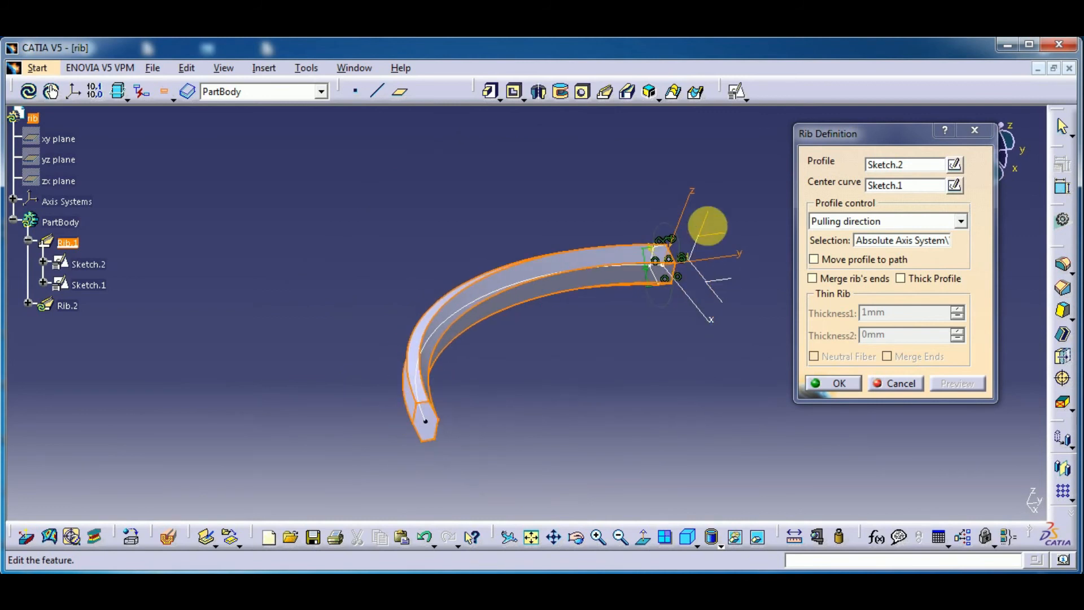
middle_drag(654, 362, 516, 395)
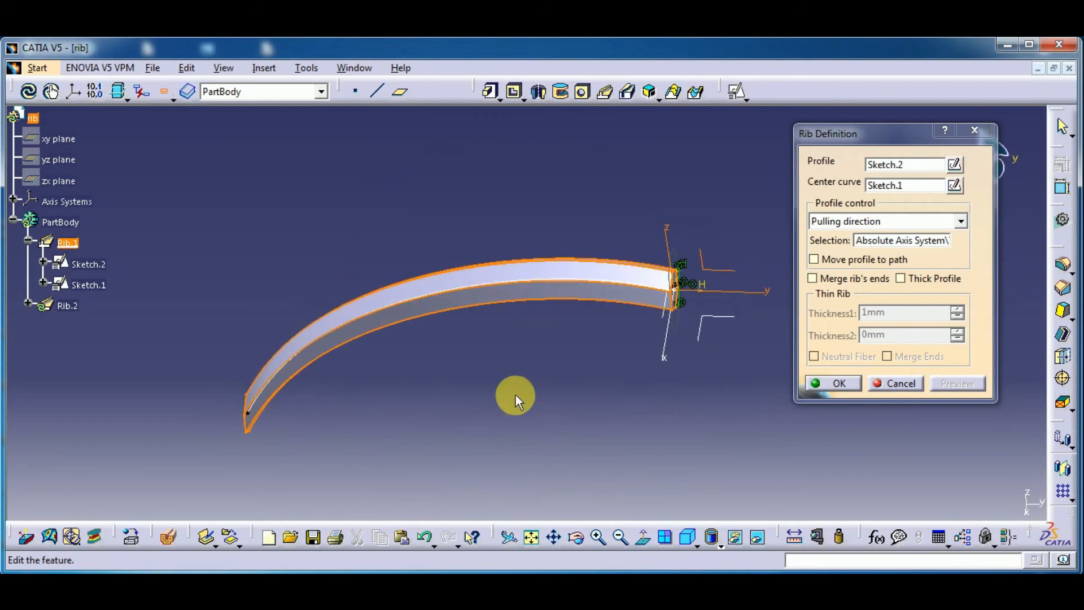
Try Move profile to path on Rib.1, and return the profile control to Keep angle
click(830, 262)
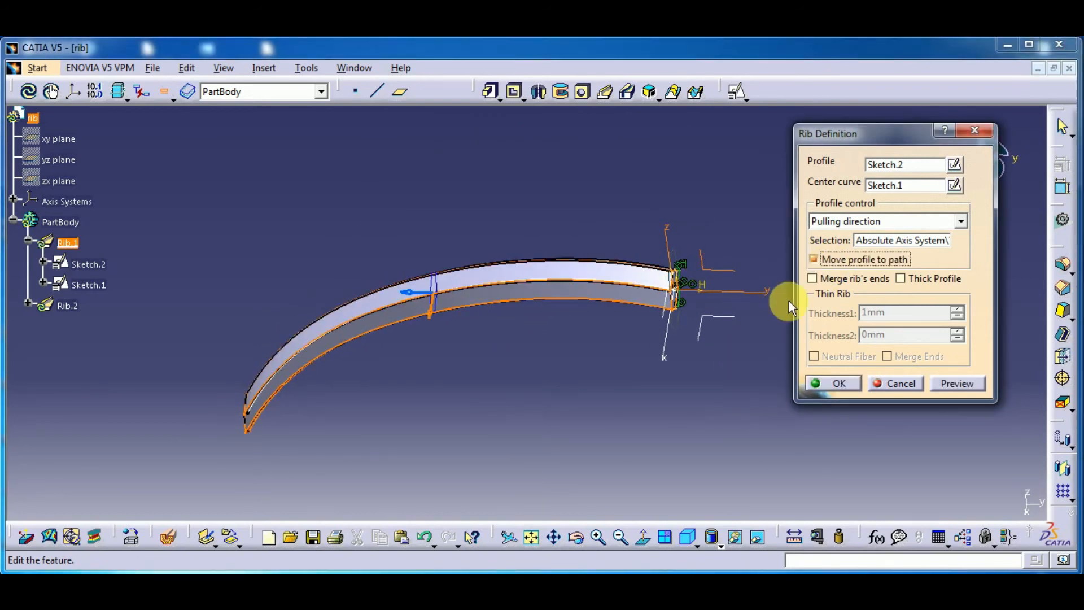
middle_drag(692, 420, 649, 483)
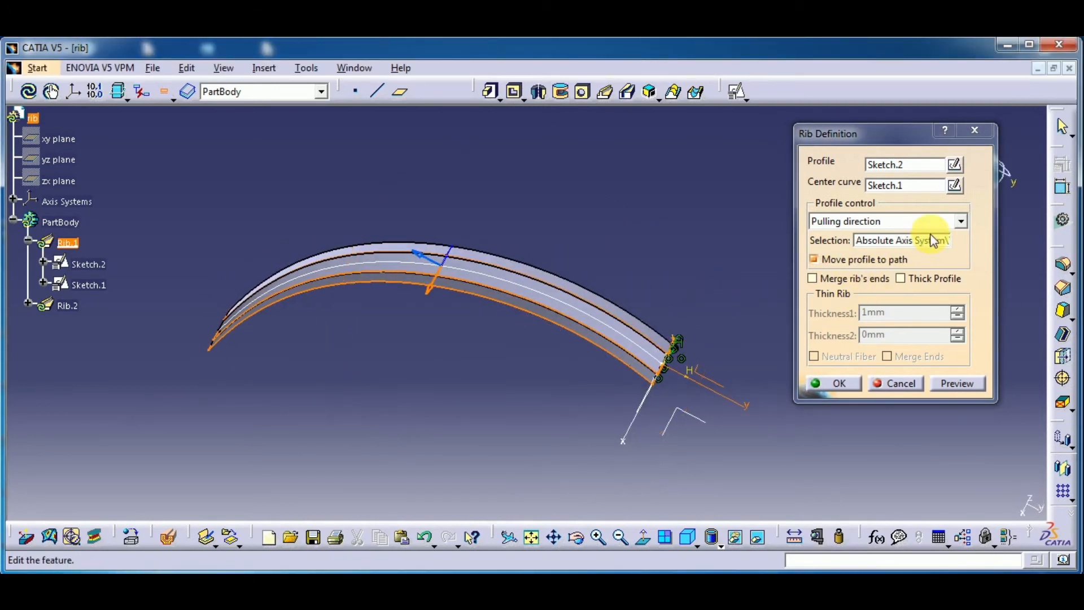
click(961, 221)
click(883, 235)
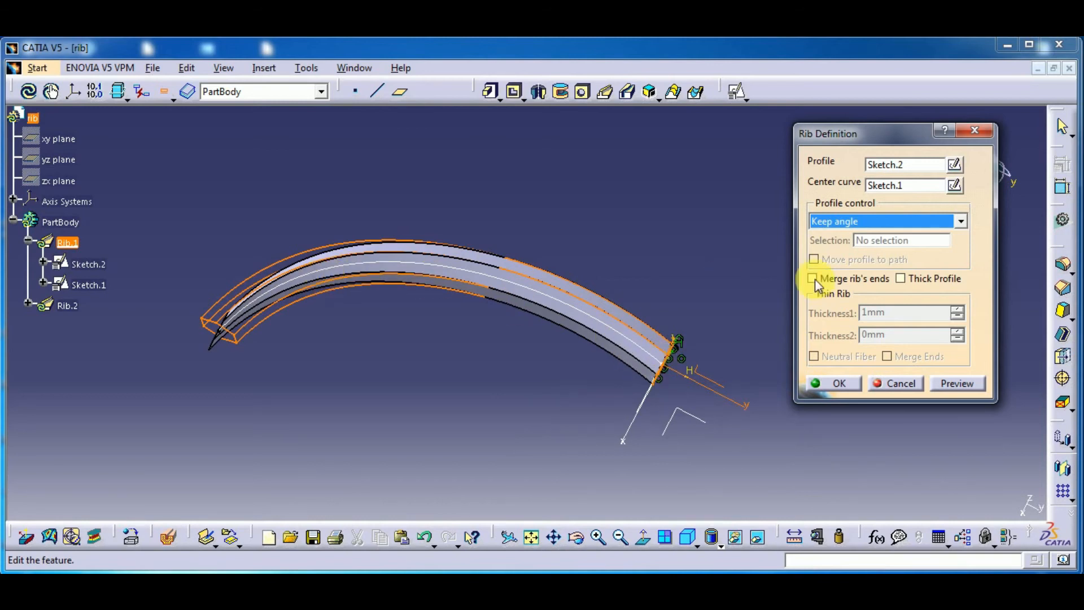
Set Rib.1's profile control to Pulling direction using the axis system's XY plane, enable Move profile to path, and preview the rib
click(874, 227)
click(883, 223)
click(881, 224)
click(875, 252)
click(706, 381)
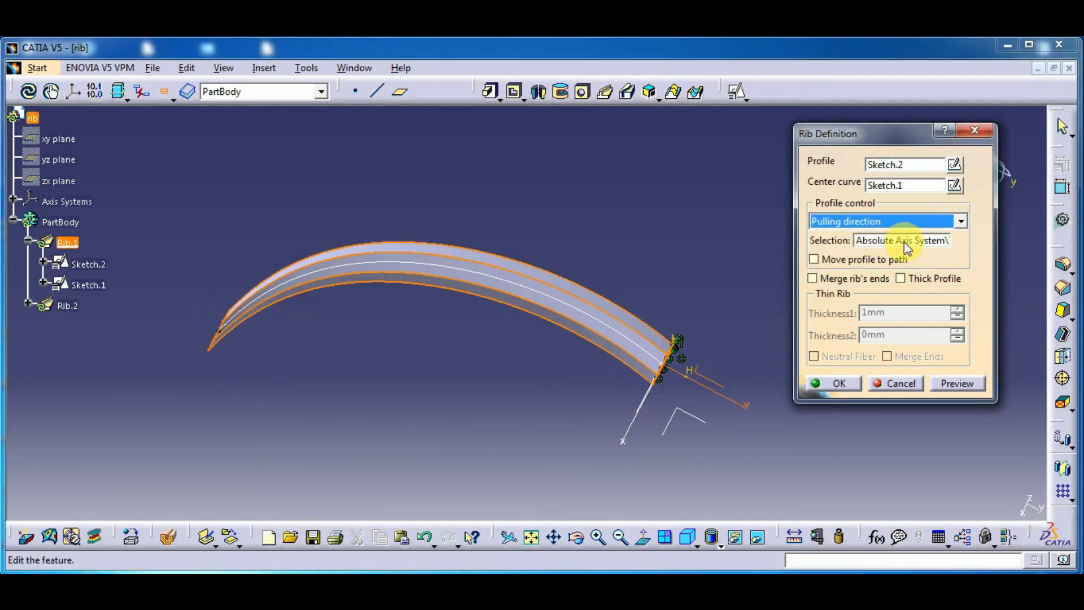
click(690, 417)
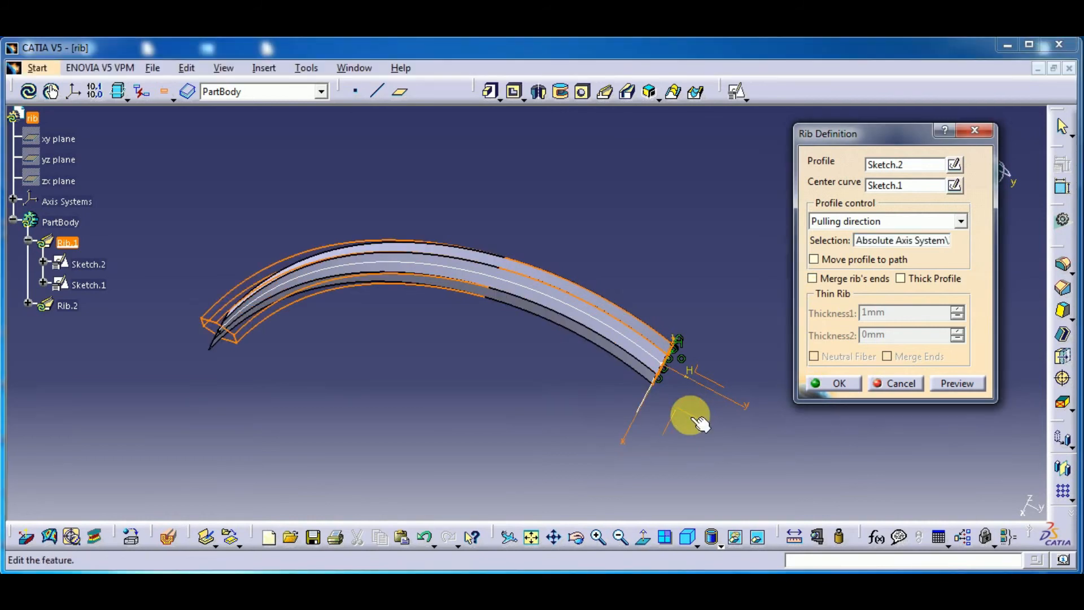
click(841, 264)
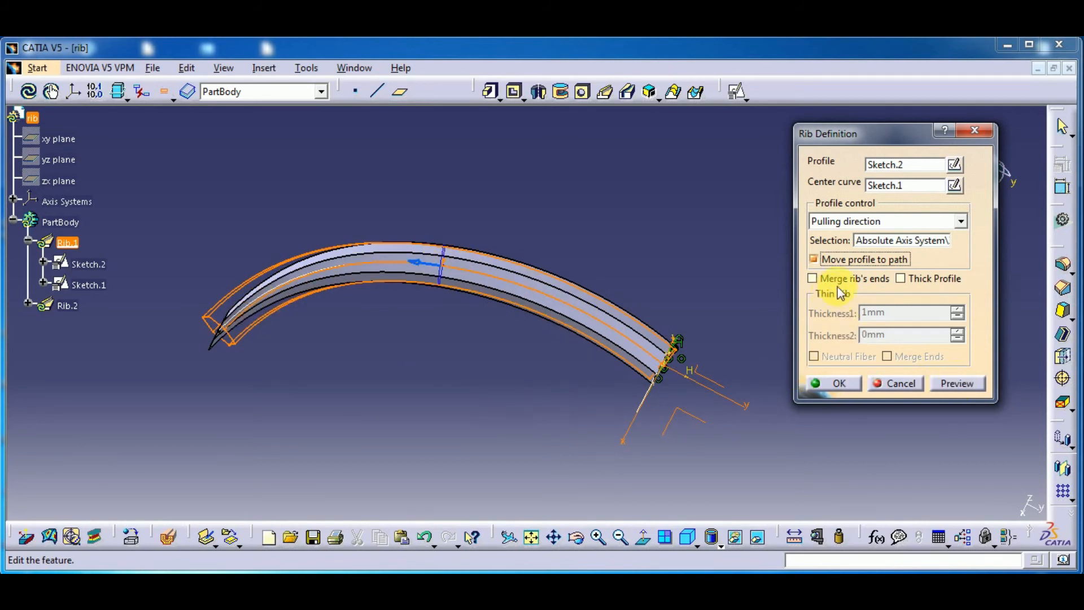
click(966, 385)
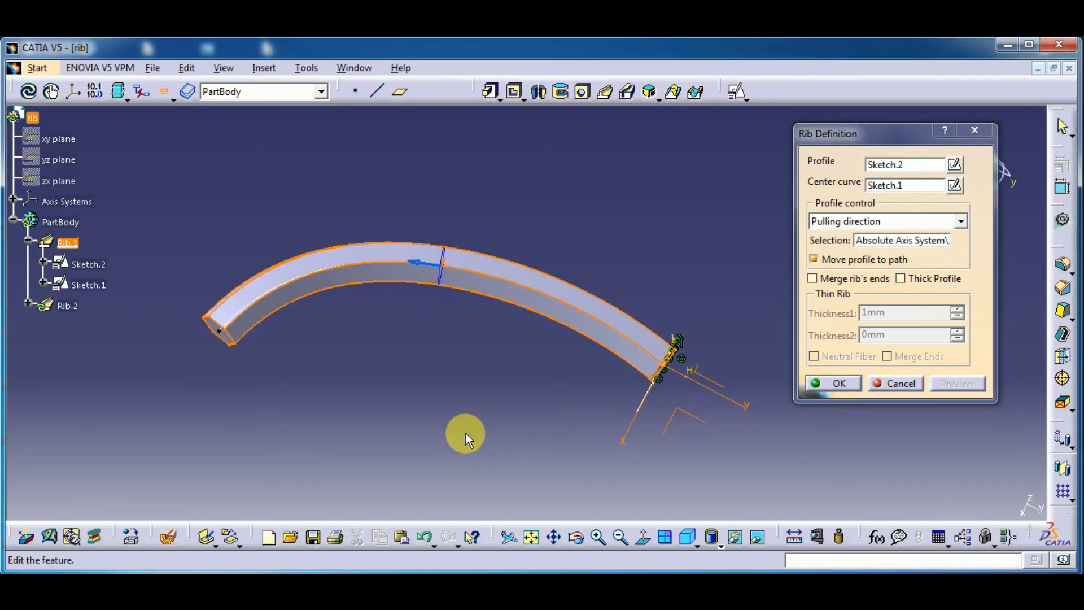
middle_drag(465, 432, 428, 372)
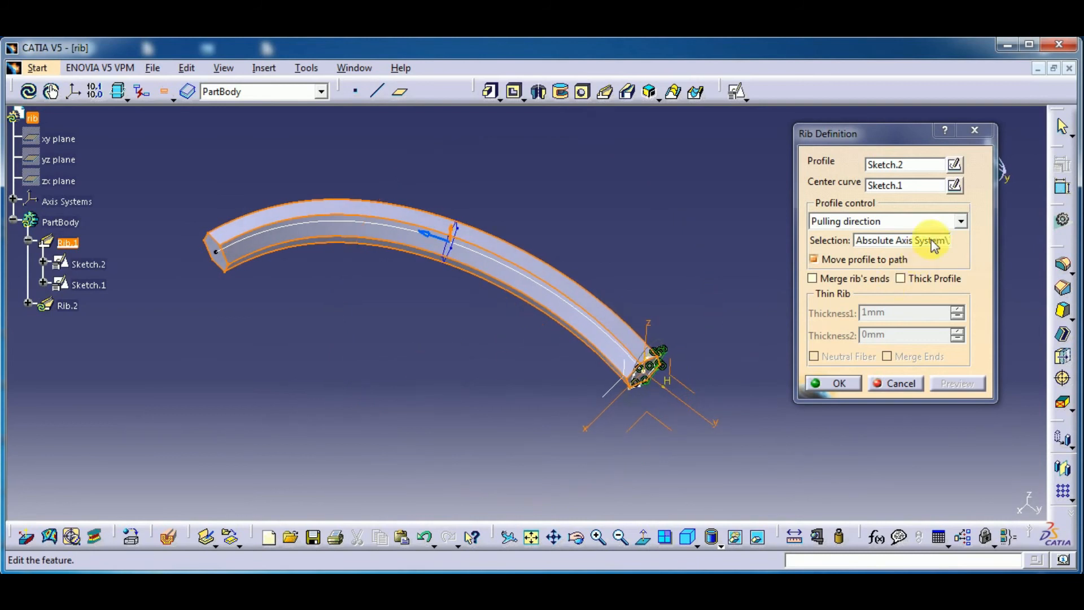
Enable Thick Profile on Rib.1 with Thickness1 set to 2 mm, and preview the hollow polygonal end
click(917, 280)
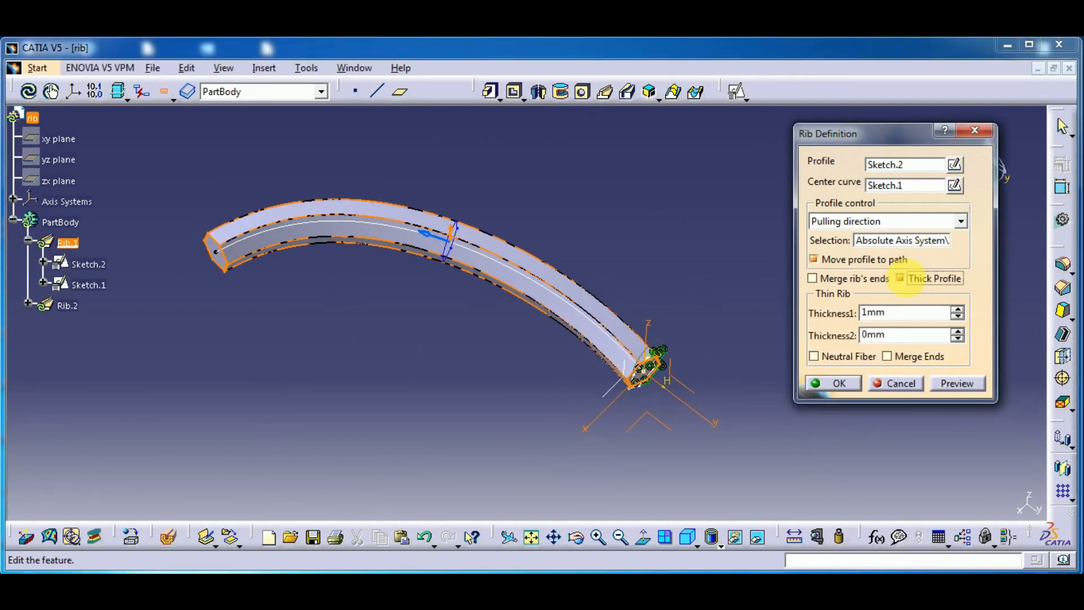
middle_drag(636, 431, 588, 285)
middle_drag(612, 365, 308, 363)
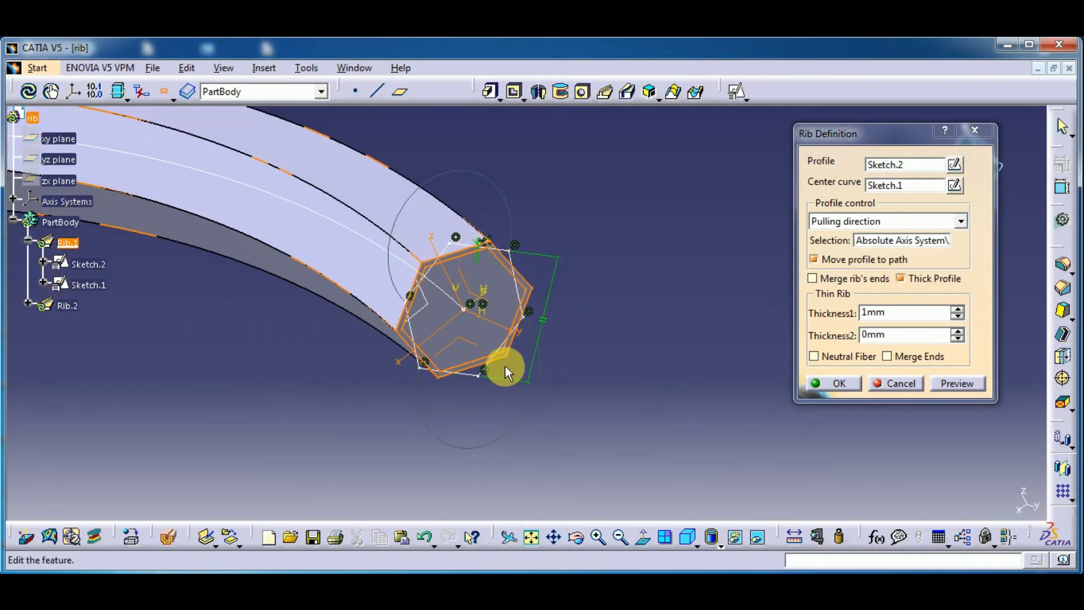
double_click(895, 318)
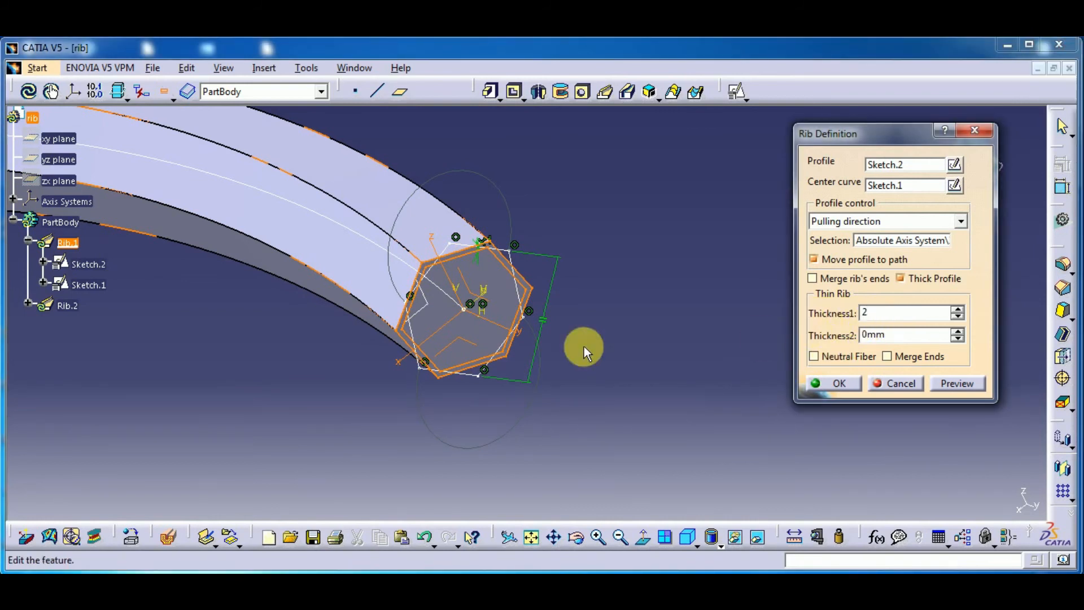
click(980, 386)
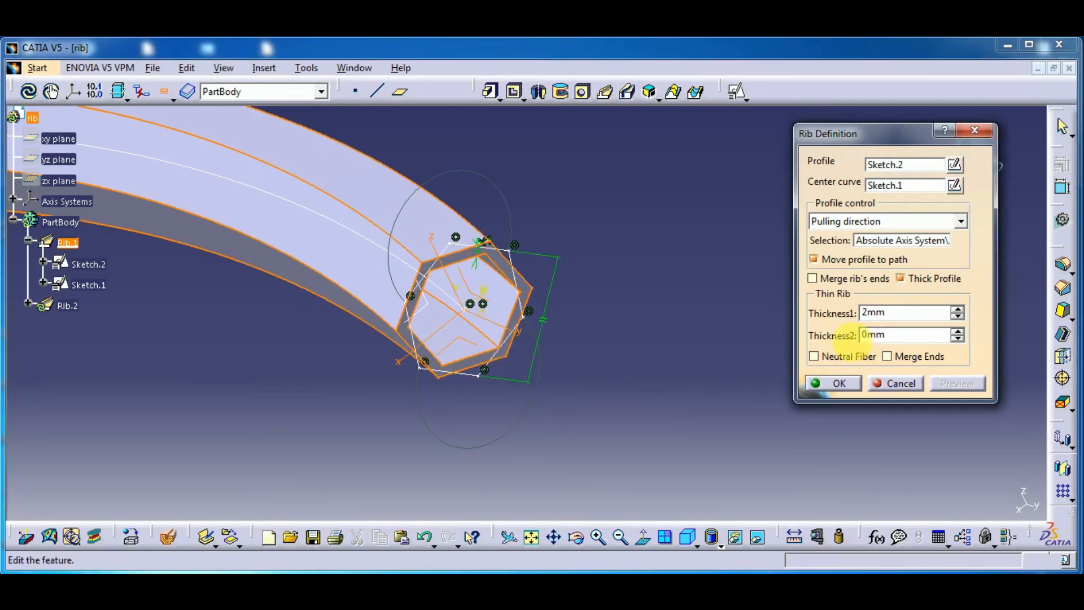
Set Rib.1's Thickness2 to 4 mm, preview the wall, and accept the rib definition
drag(900, 339, 852, 346)
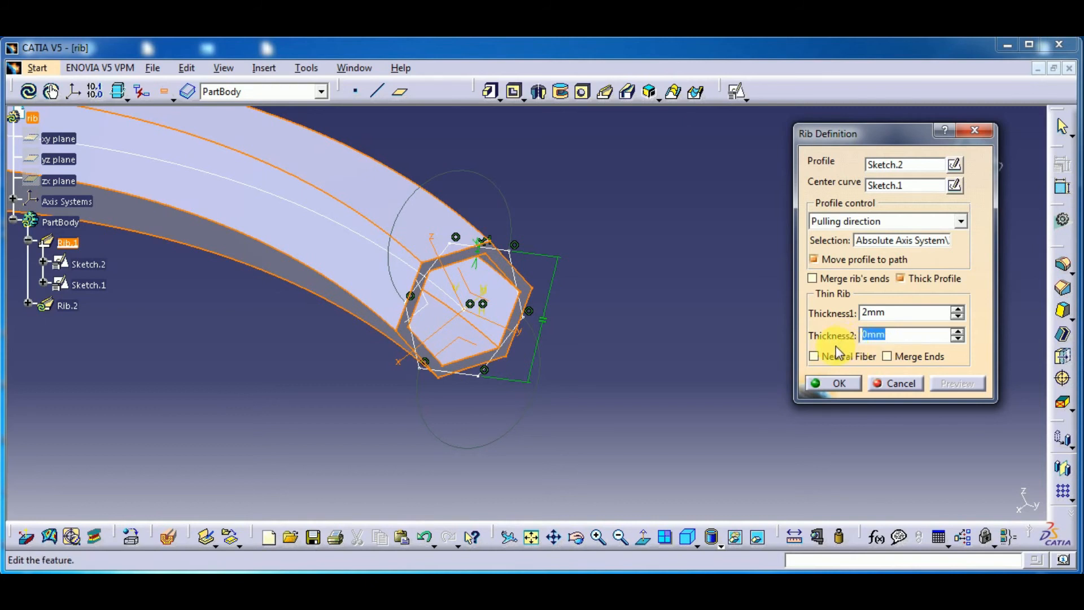
text(4)
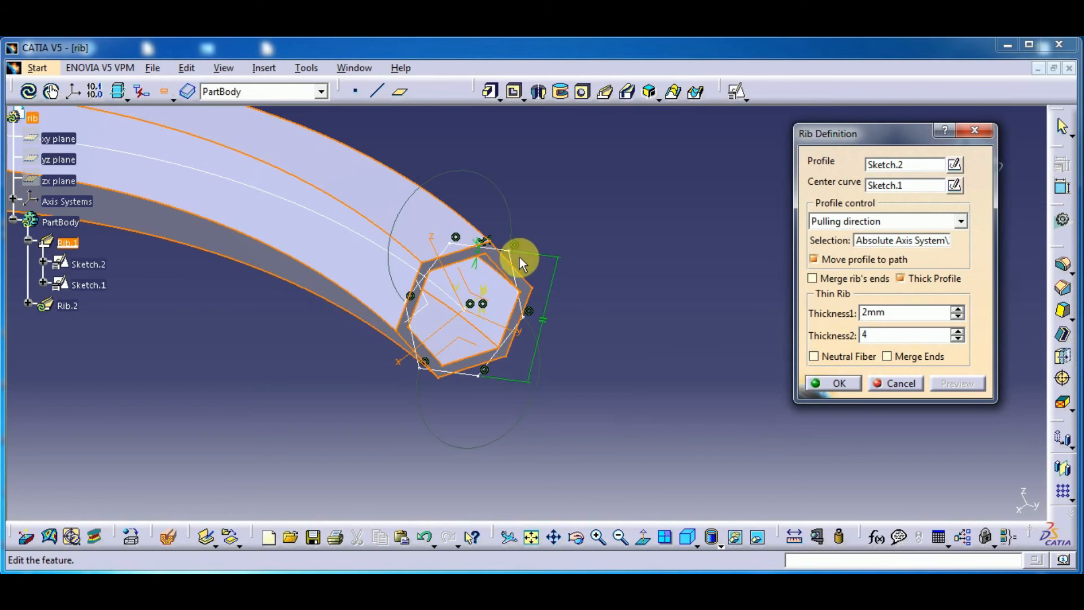
click(904, 319)
middle_drag(474, 420, 508, 283)
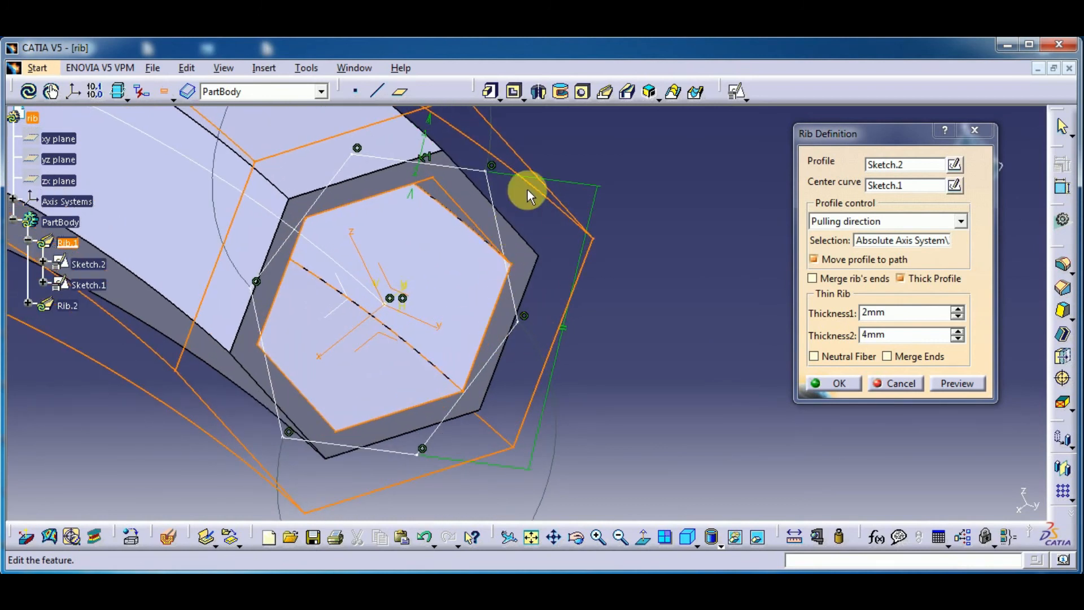
click(958, 383)
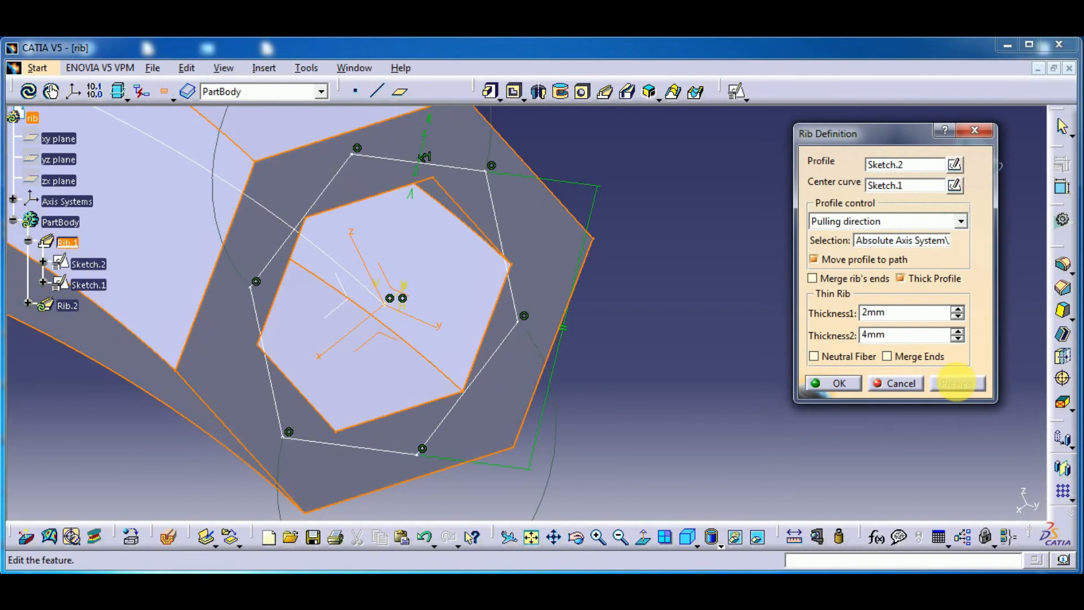
click(841, 385)
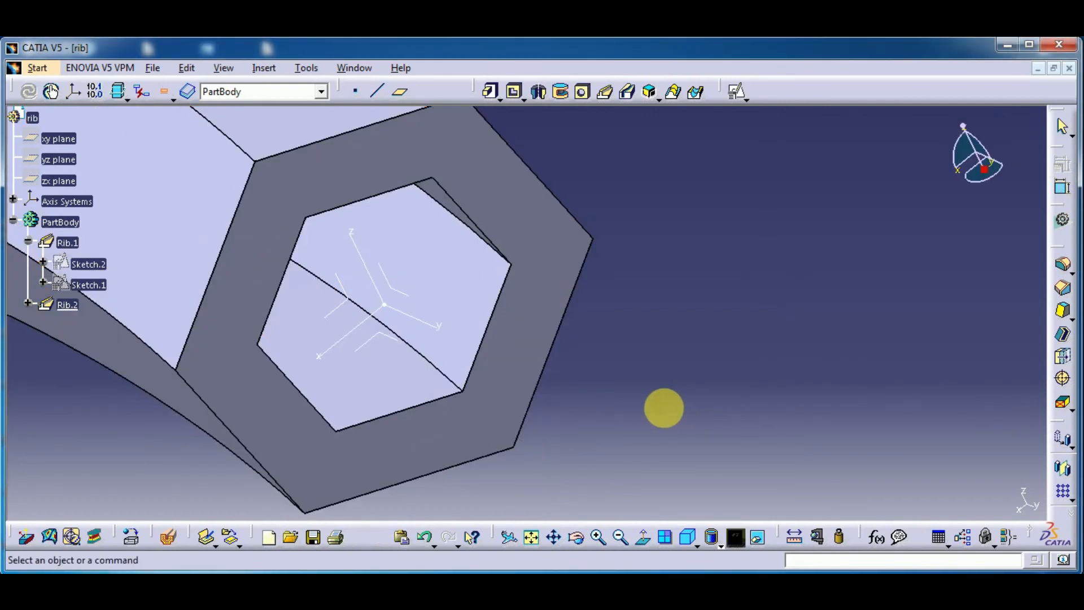
middle_drag(666, 408, 581, 428)
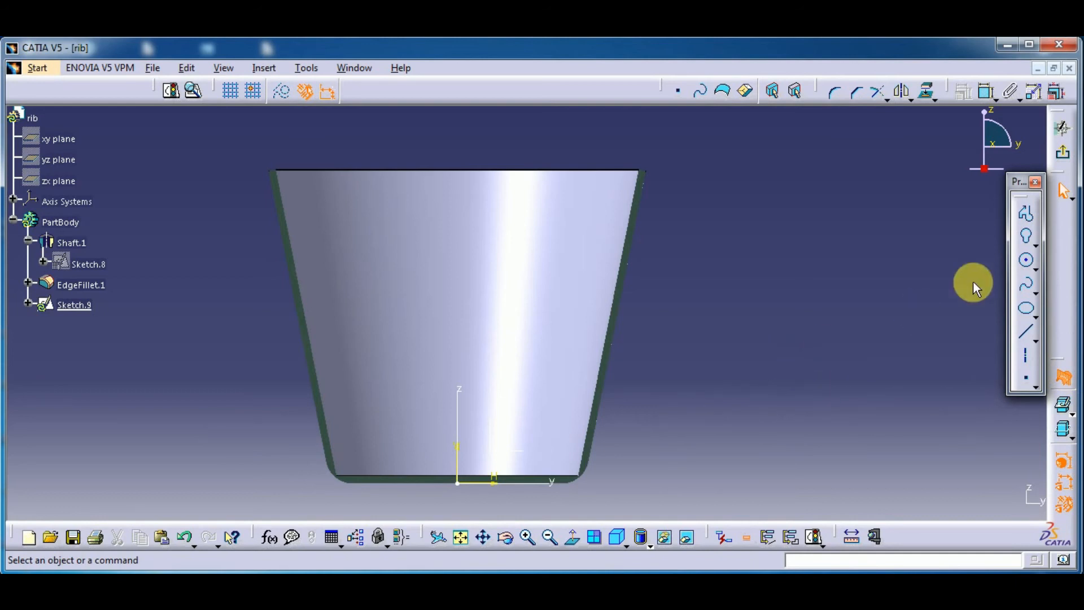
Draw a six-point handle spline beside the cup in Sketch.9, from about H 77 mm, V 37 mm on the wall to about H 115 mm, V 147 mm
click(1039, 250)
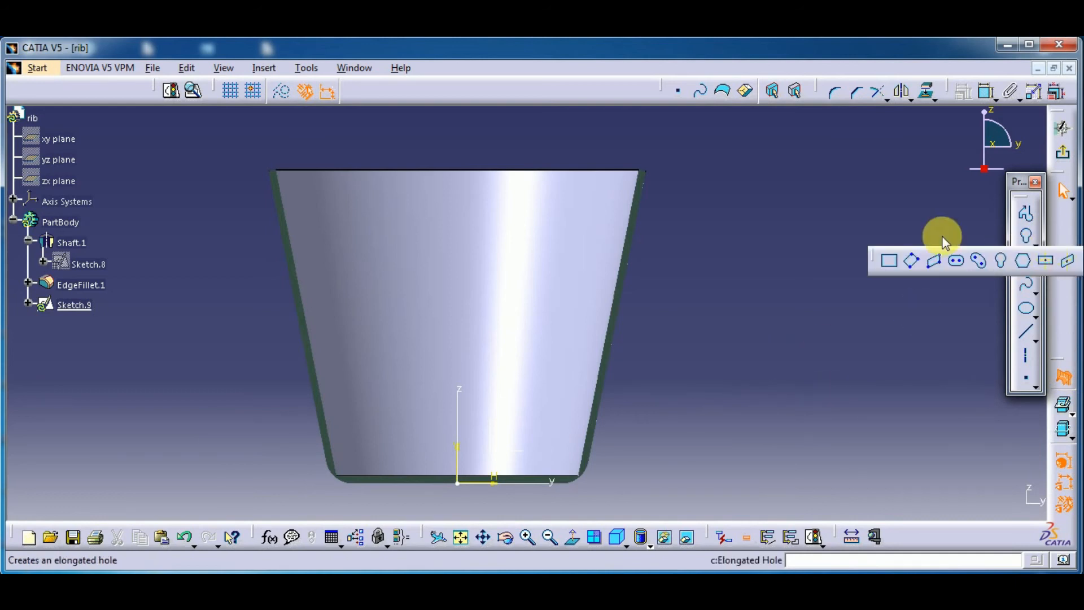
click(1026, 284)
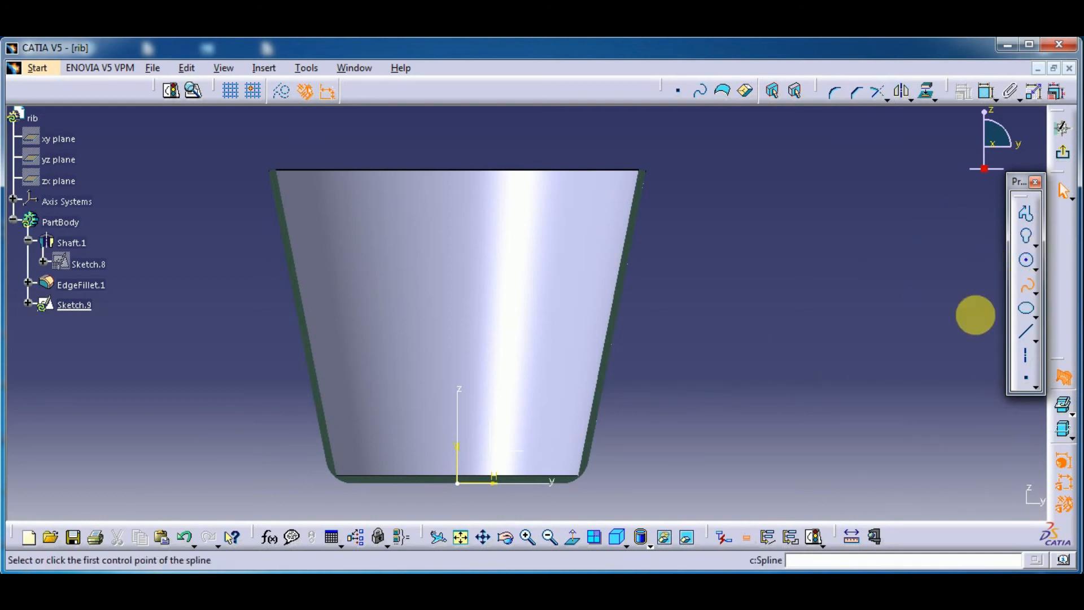
click(596, 417)
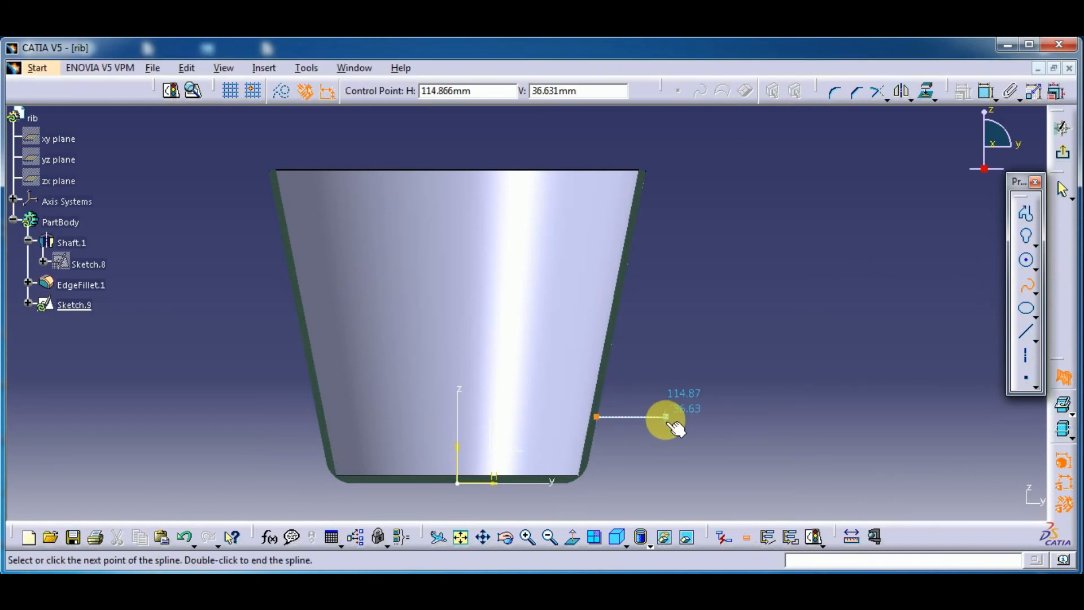
click(668, 419)
click(713, 344)
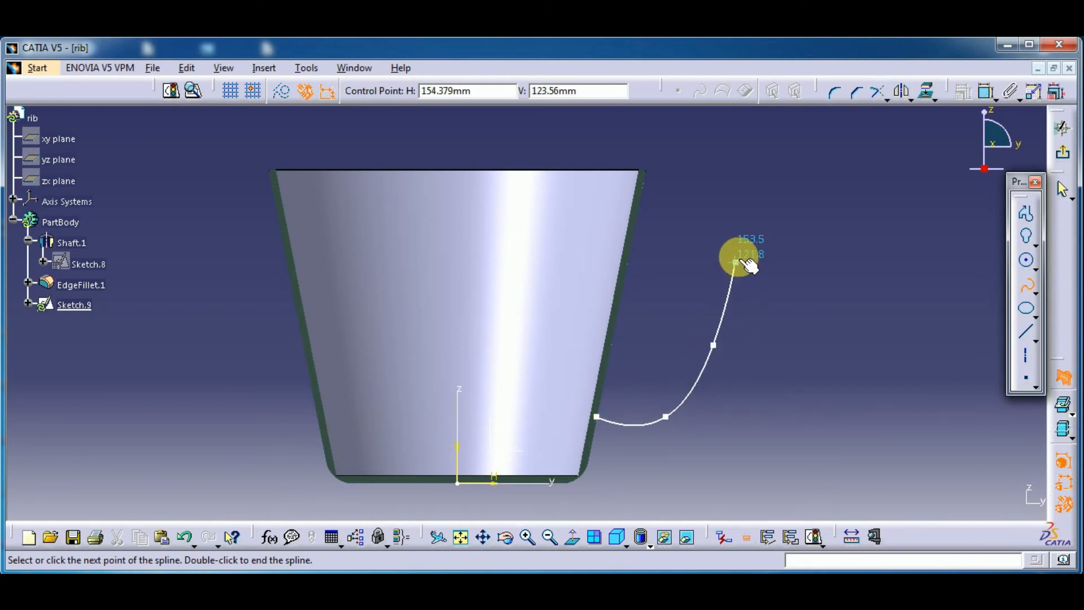
click(739, 256)
click(726, 232)
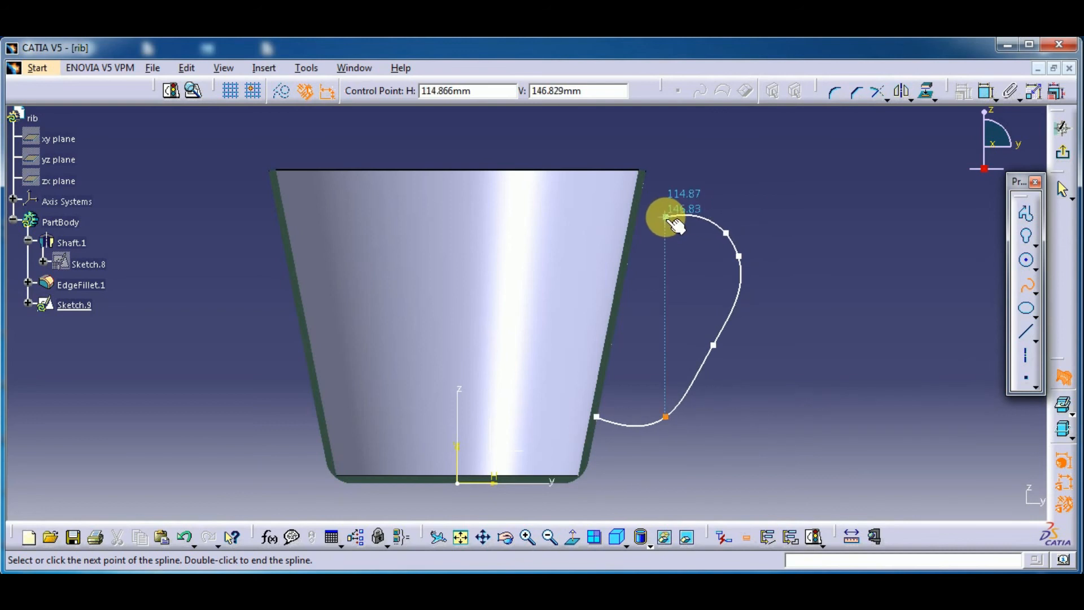
click(667, 217)
right_click(668, 220)
double_click(657, 202)
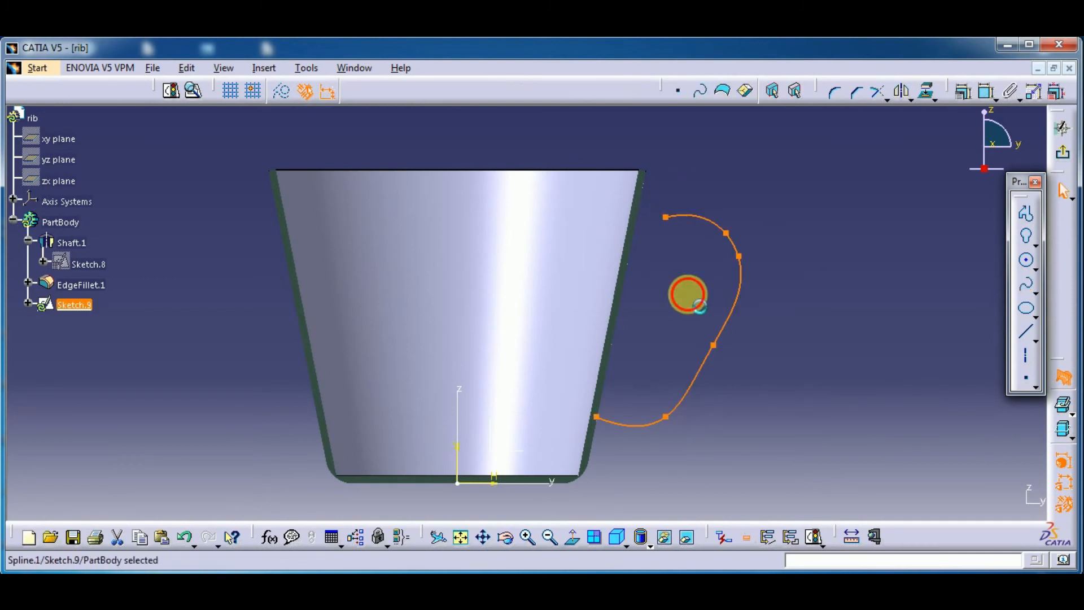
Reshape the lower part of the cup handle spline by moving its second and third control points in Sketch.9
click(685, 293)
middle_drag(654, 336, 642, 372)
click(653, 452)
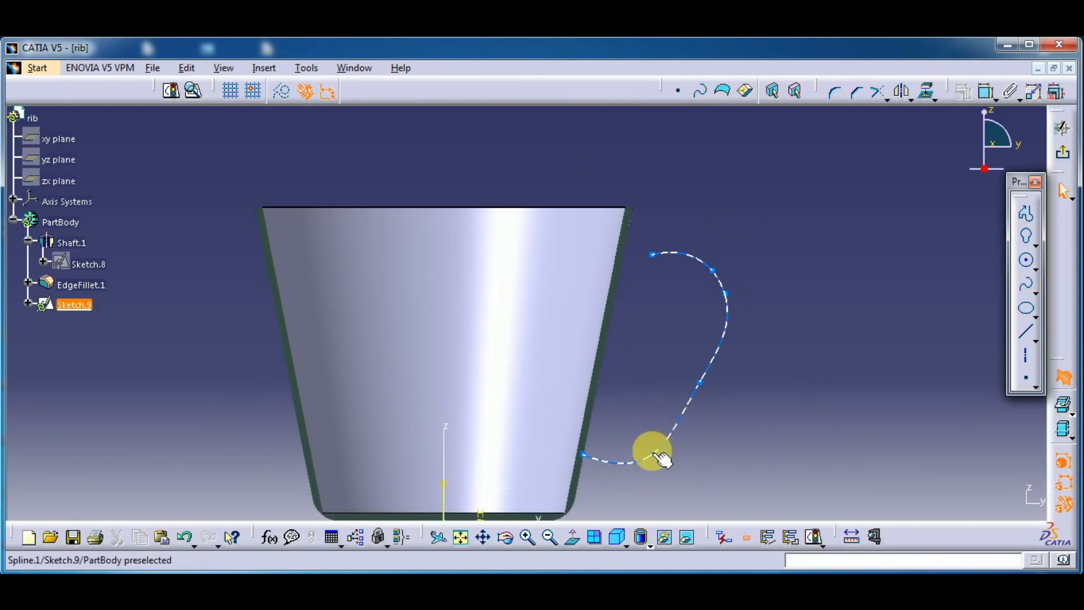
drag(657, 444, 659, 434)
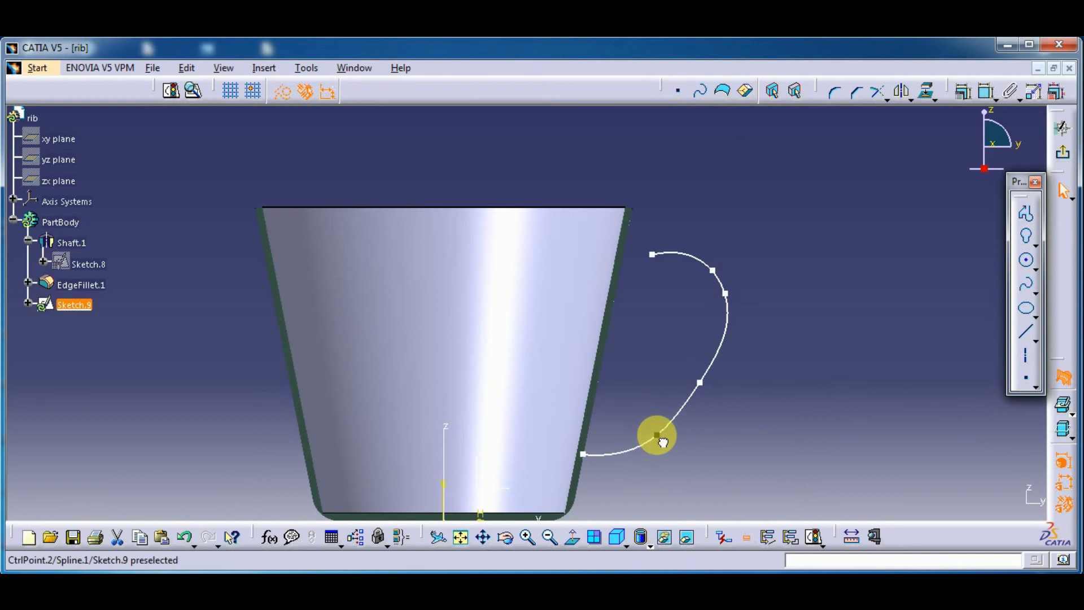
drag(698, 383, 690, 389)
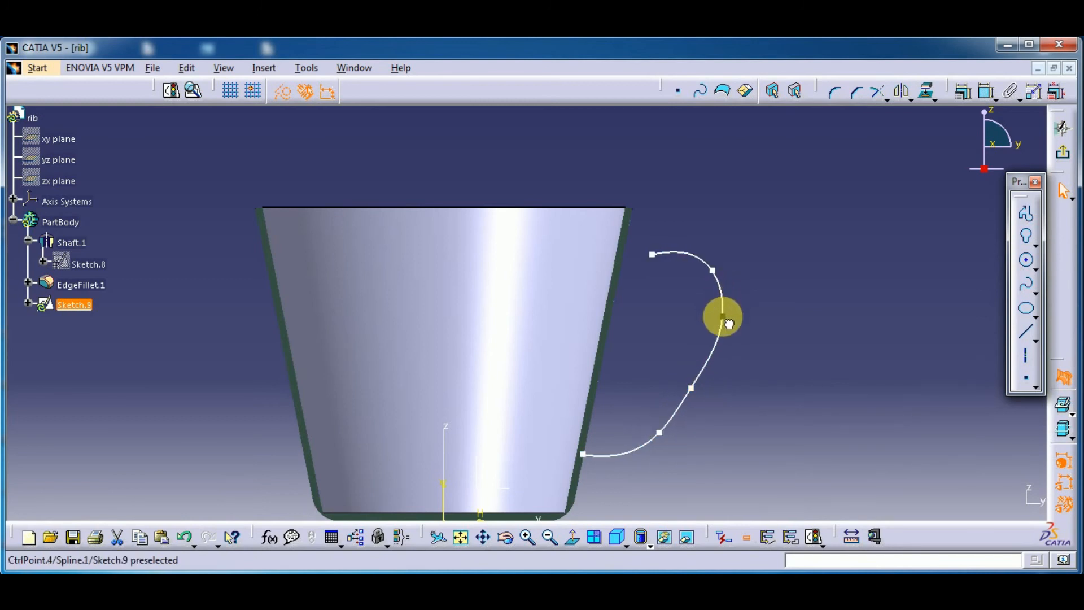
Adjust the upper control points and free upper endpoint of the handle spline, and exit Sketch.9
click(723, 318)
drag(722, 293, 714, 279)
click(709, 266)
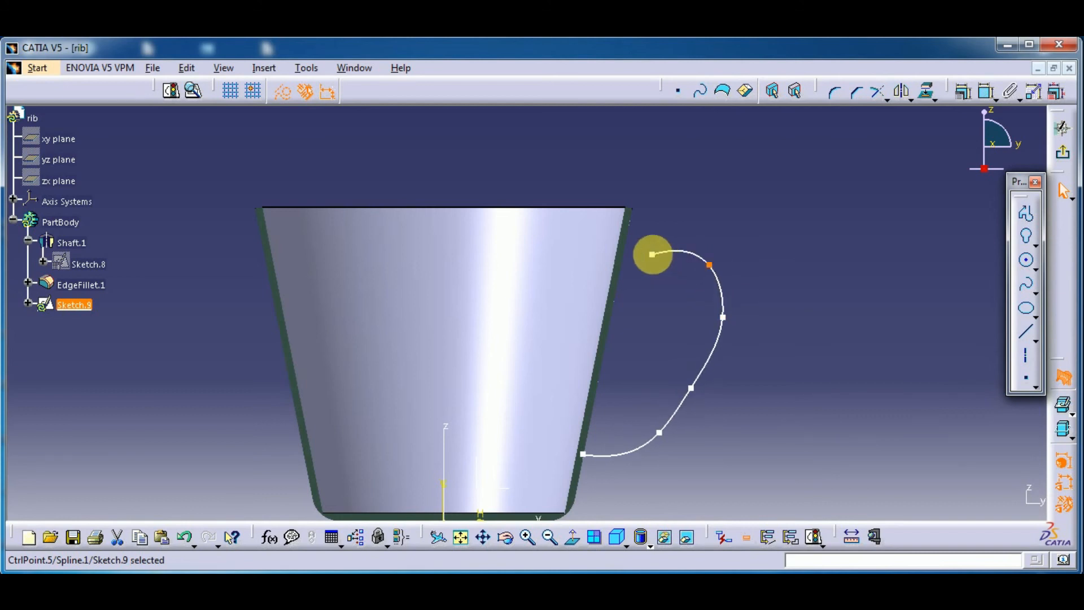
drag(651, 252, 649, 249)
click(662, 302)
middle_drag(643, 267, 736, 172)
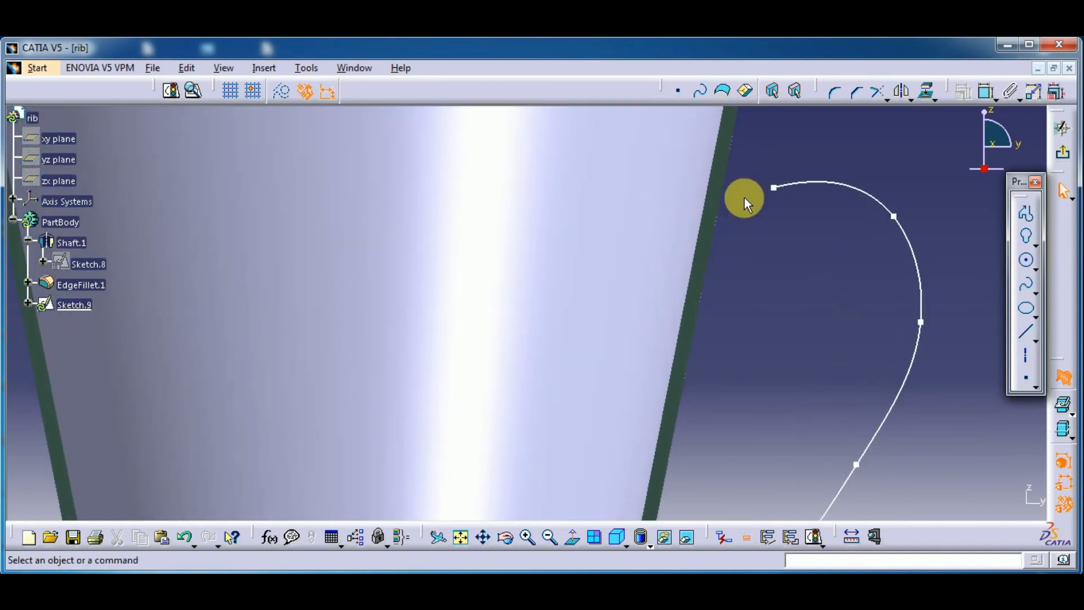
middle_drag(770, 223, 800, 327)
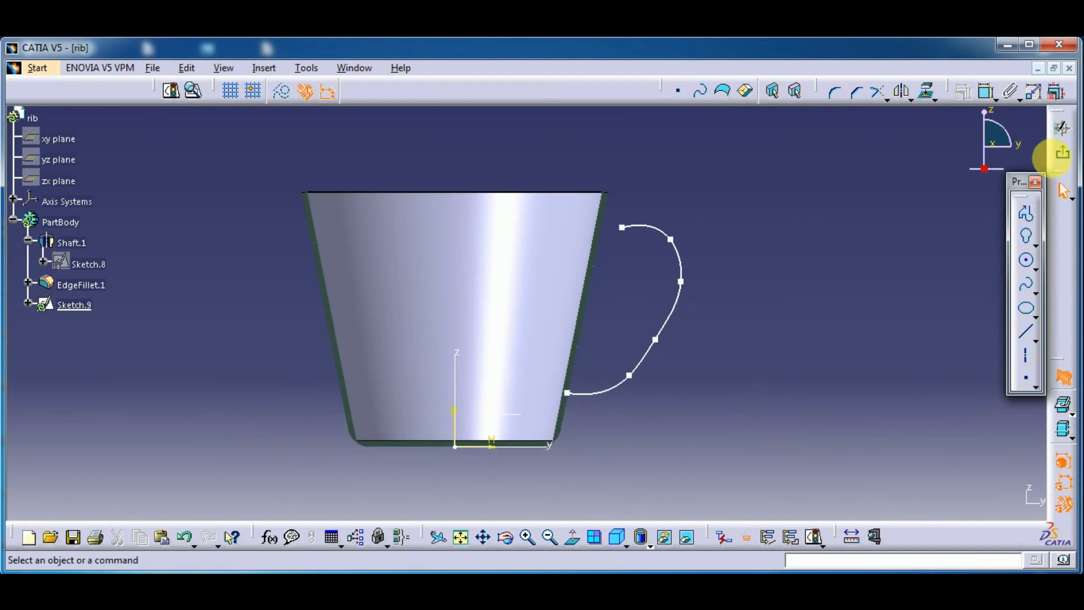
click(1065, 158)
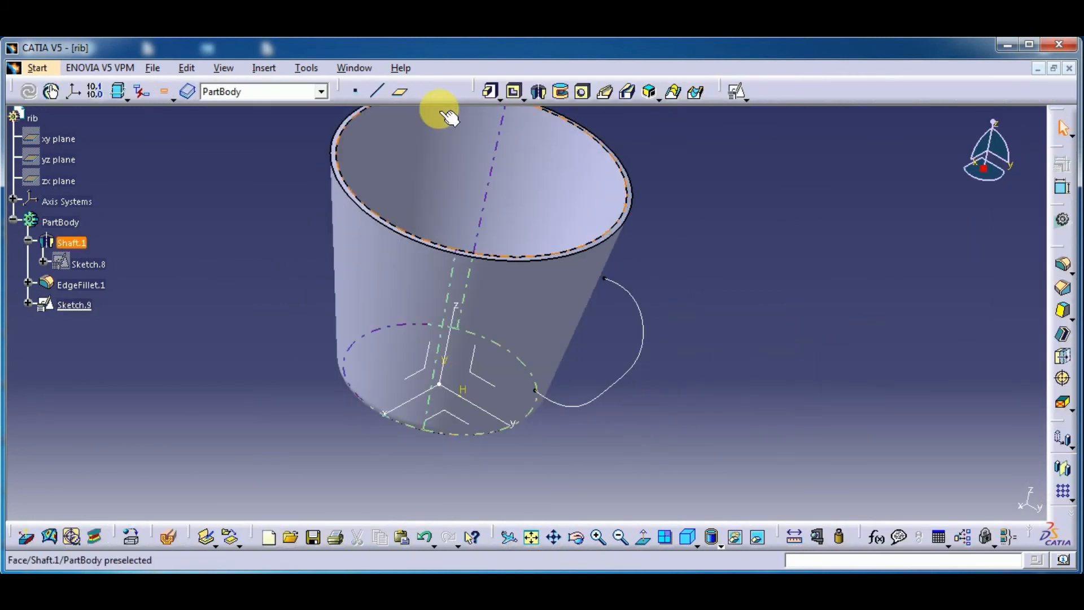
Create a reference plane normal to the Sketch.9 curve at the spline's lower endpoint
click(402, 92)
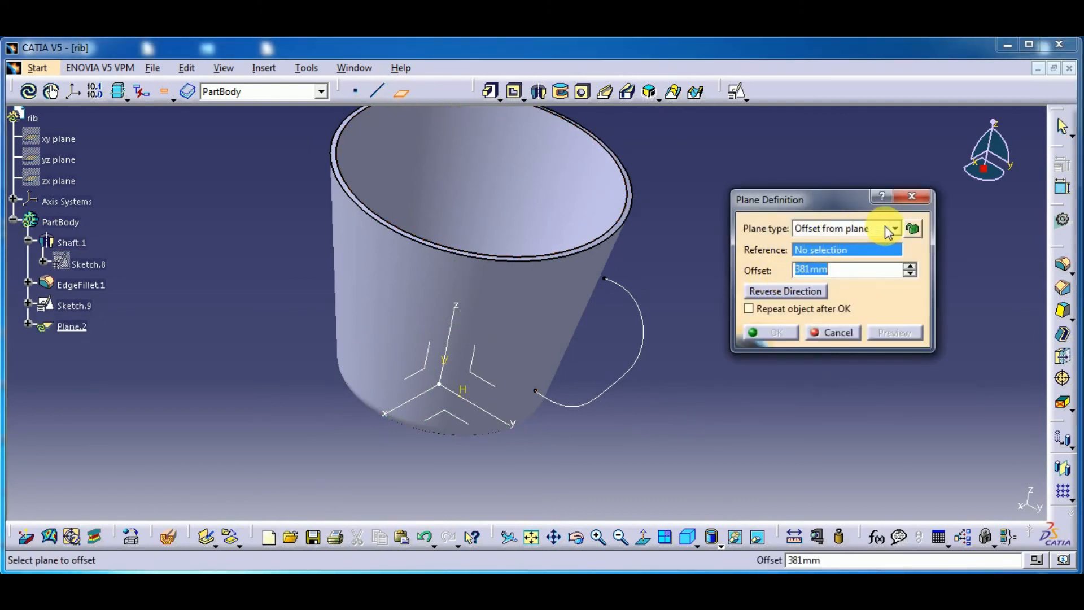
click(891, 228)
click(833, 328)
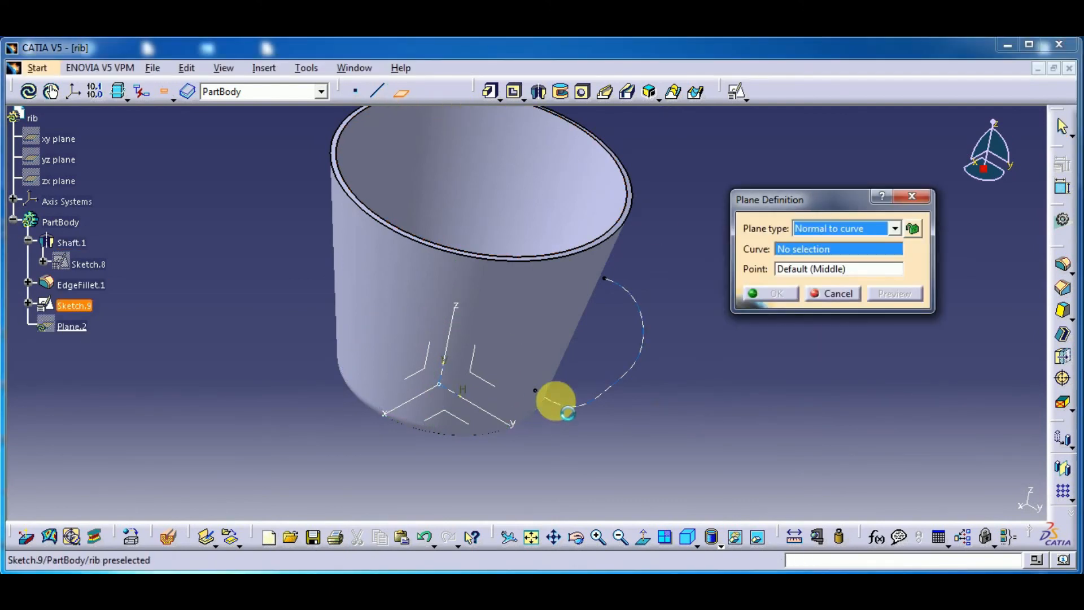
click(564, 405)
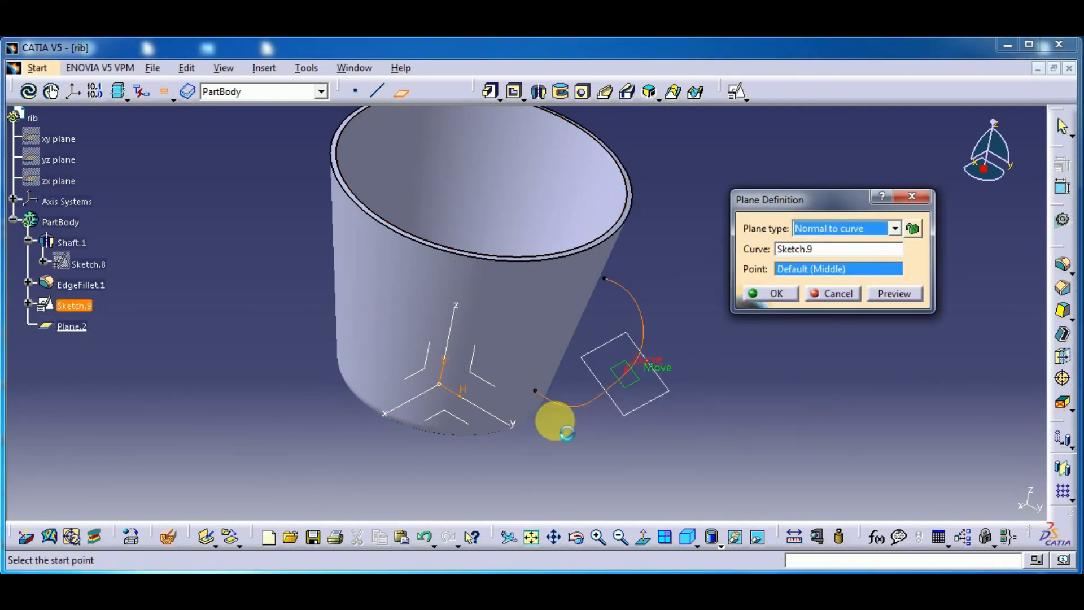
click(535, 389)
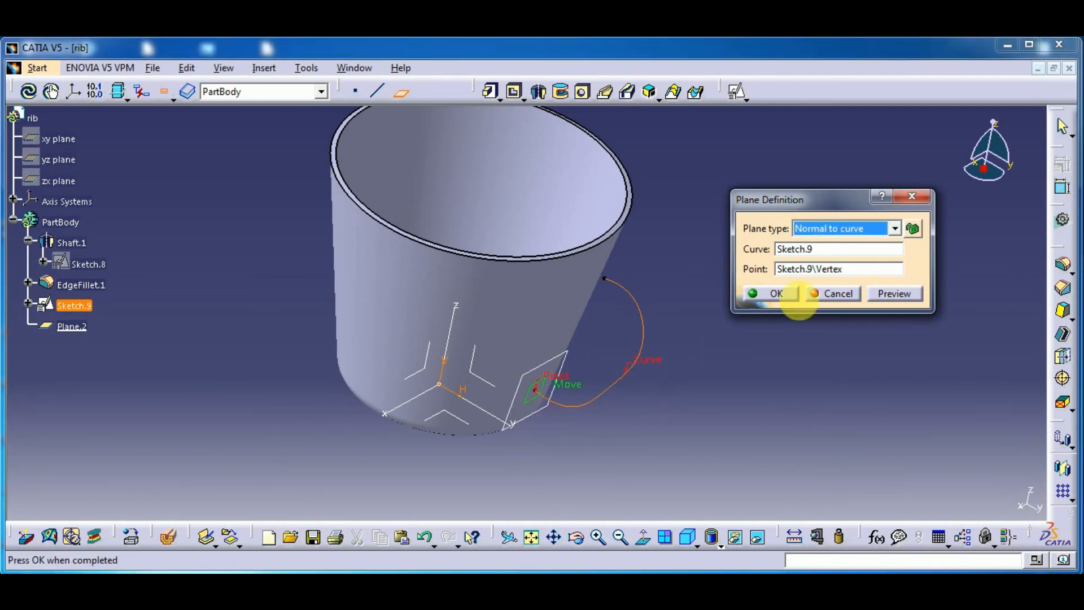
click(792, 299)
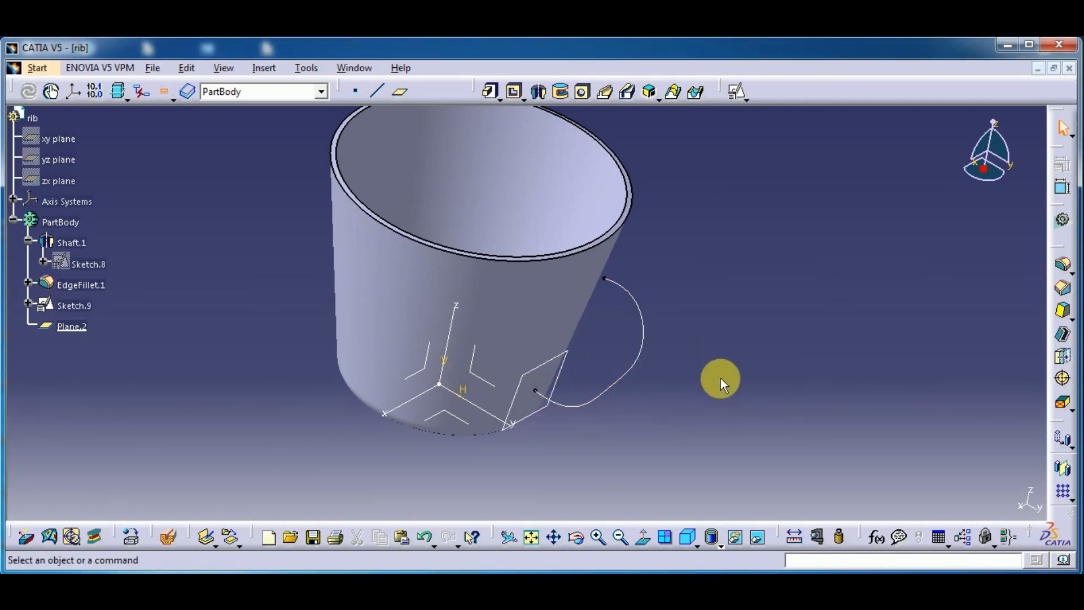
Sketch a circle of about 5.2 mm radius on Plane.2, centred on the spline's lower endpoint, and exit the sketch
click(551, 361)
click(736, 91)
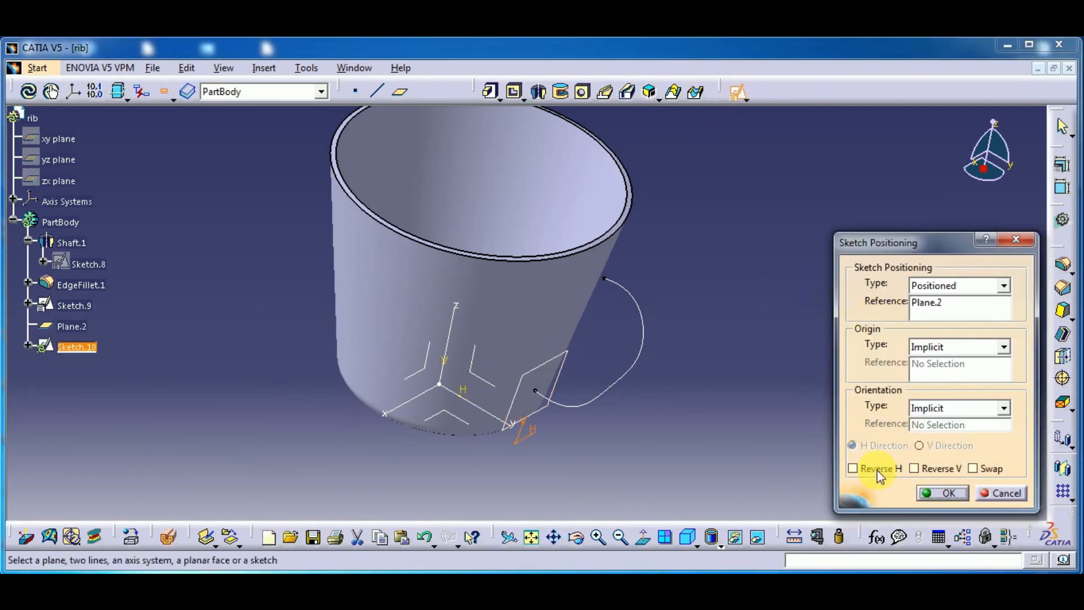
click(943, 493)
middle_drag(755, 457, 593, 314)
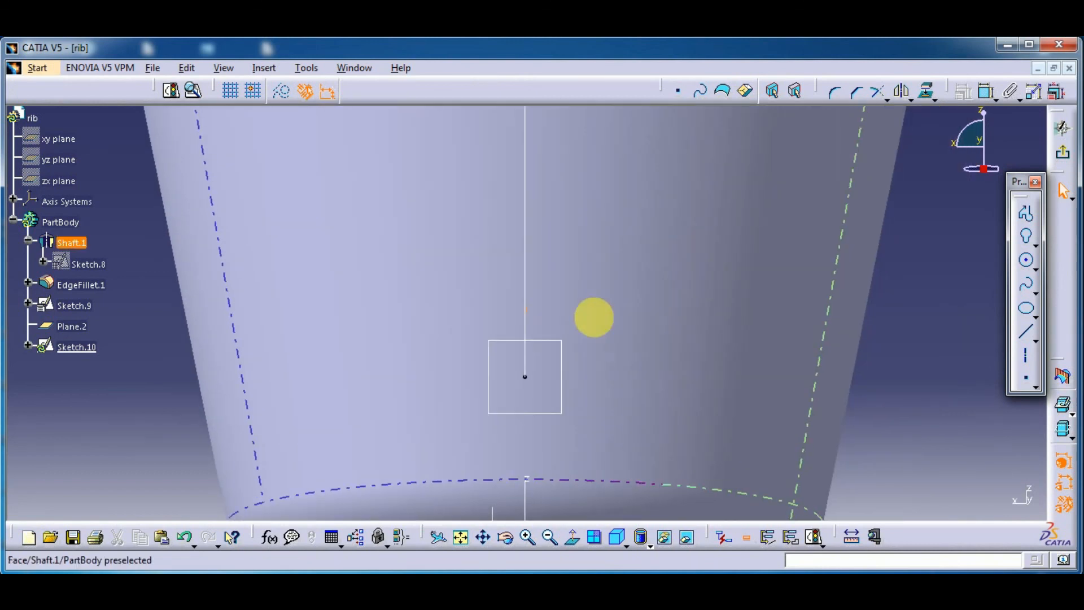
click(1026, 262)
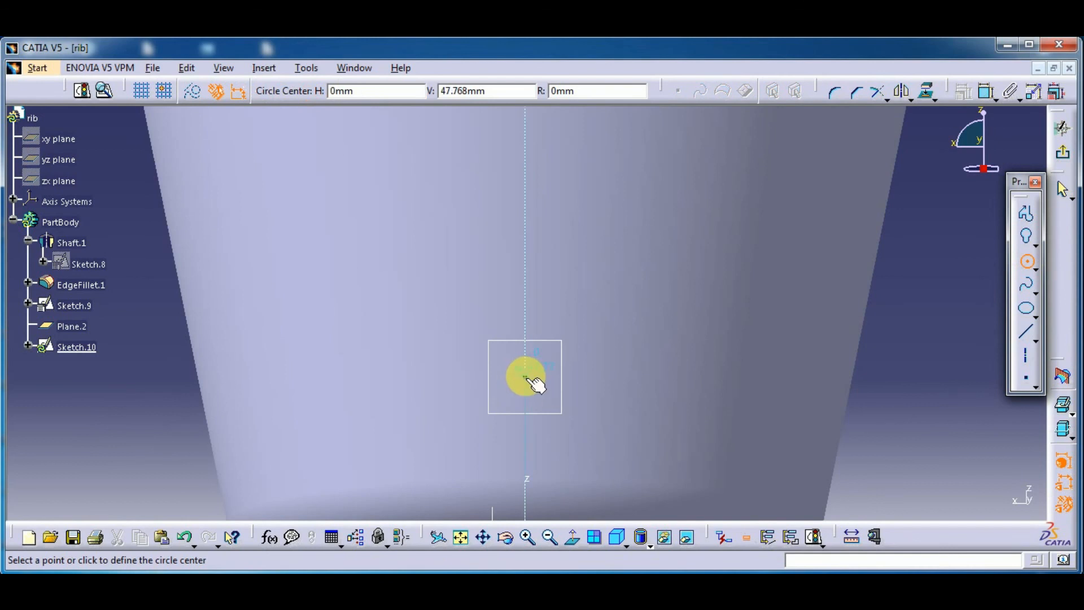
click(533, 358)
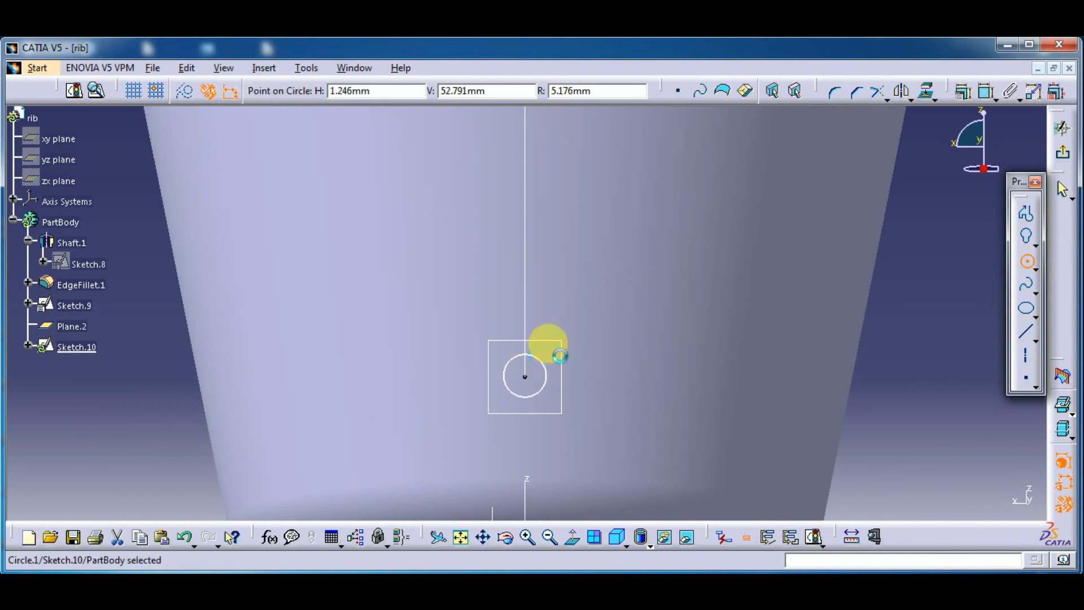
click(1062, 161)
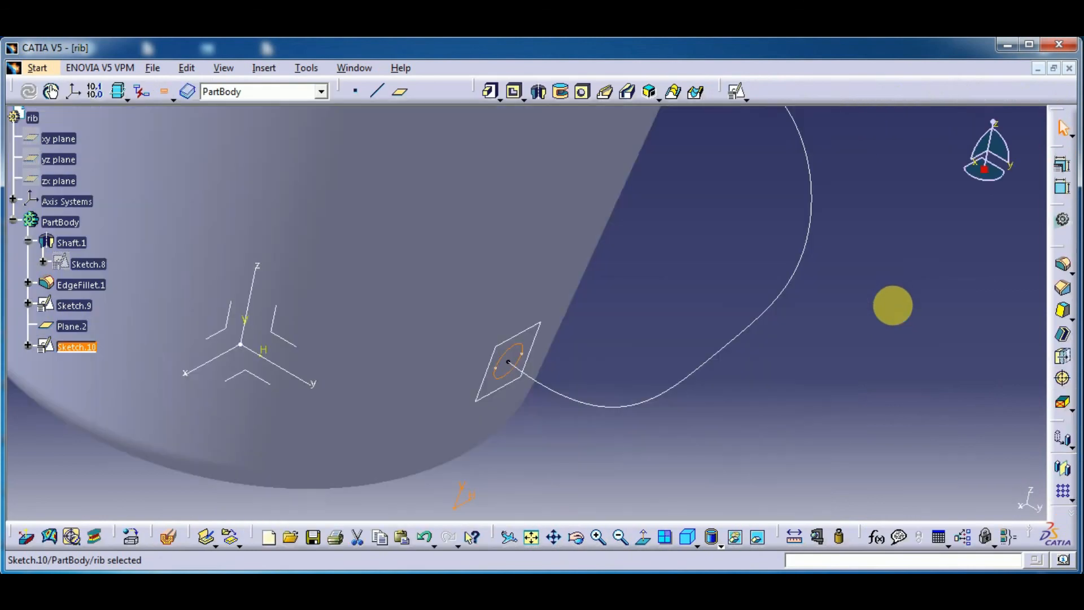
Create the handle as a Rib with Sketch.10 as profile, Sketch.9 as center curve and Keep angle control, and preview and accept it
click(605, 93)
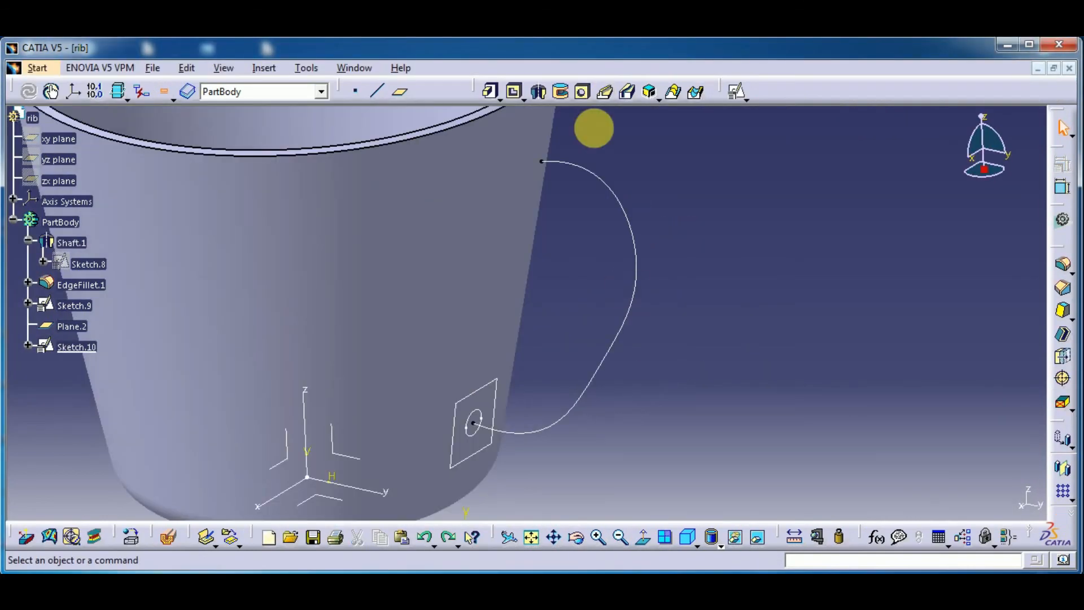
click(605, 92)
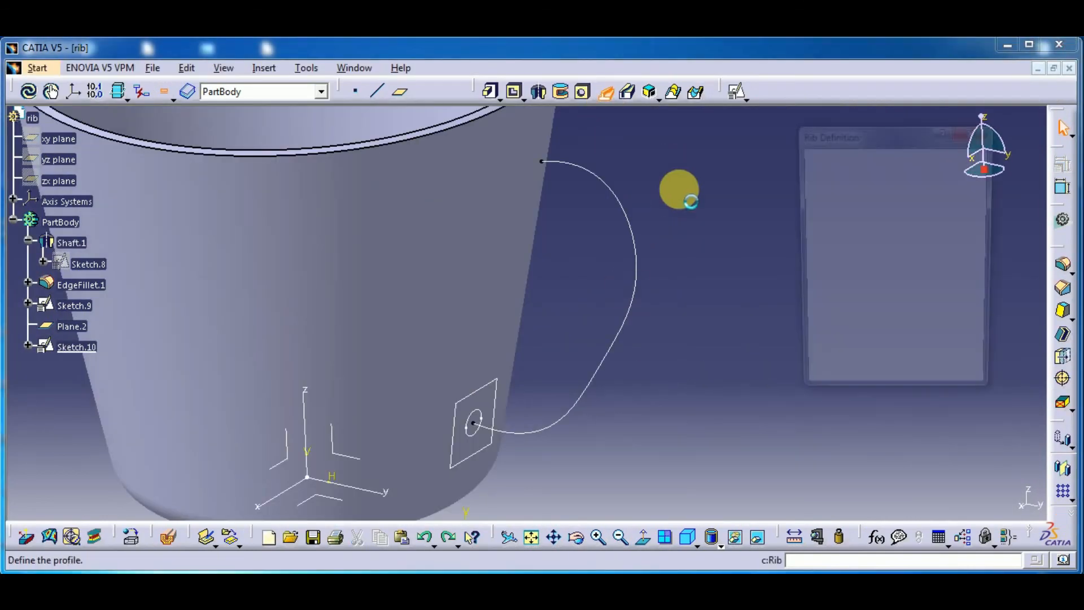
click(476, 416)
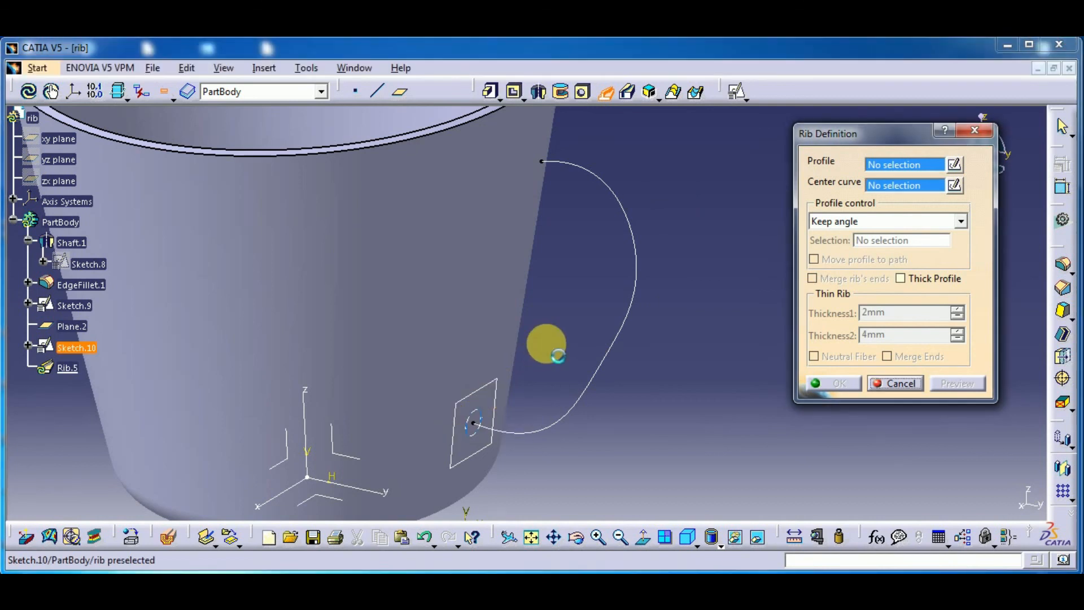
click(623, 353)
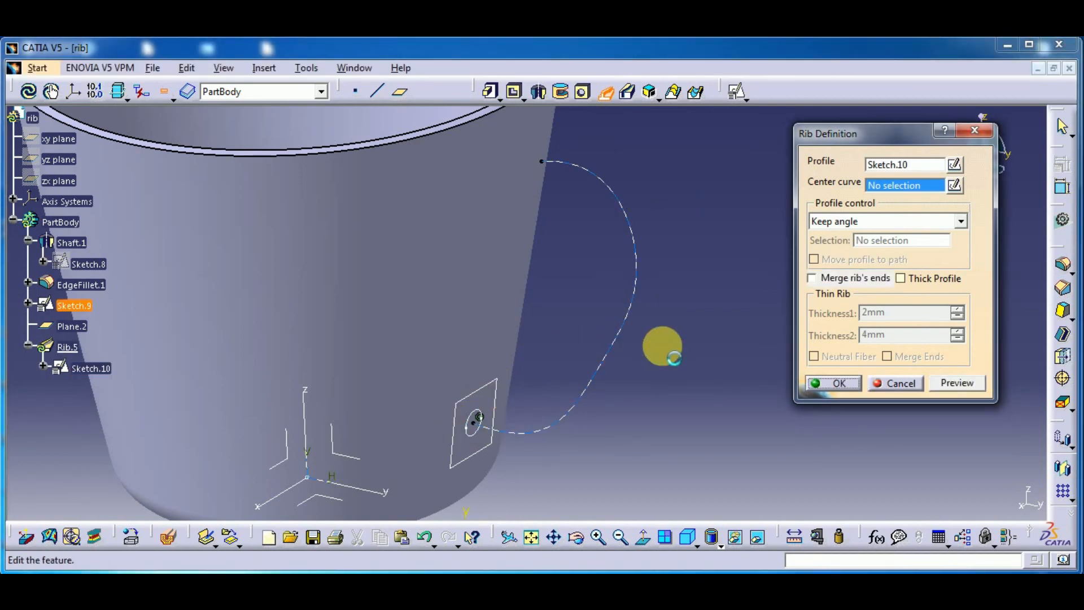
click(955, 383)
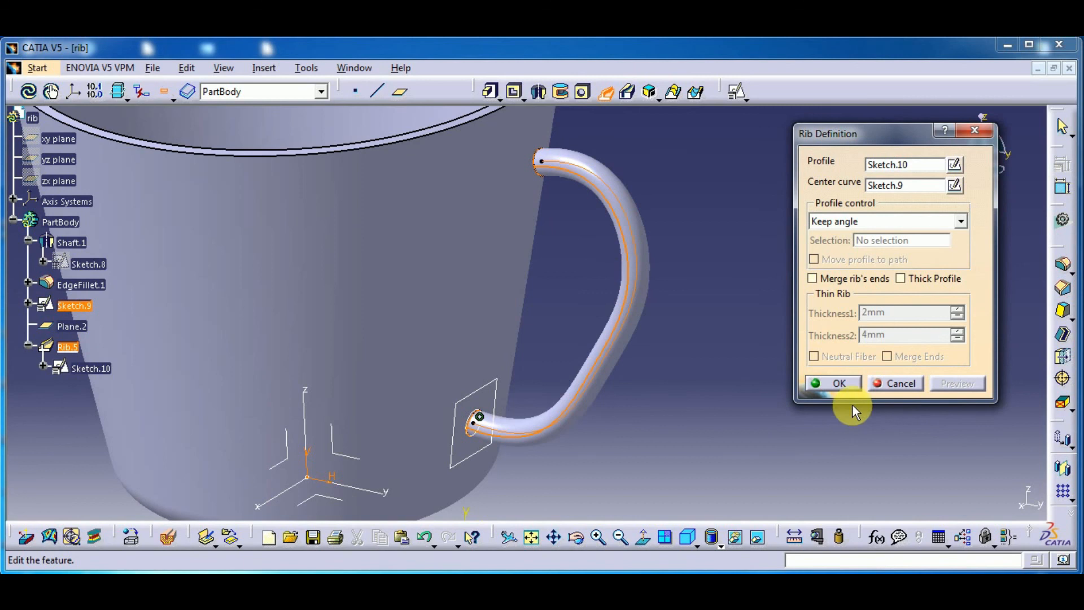
middle_drag(638, 428, 621, 384)
middle_drag(600, 313, 600, 397)
middle_drag(597, 342, 631, 385)
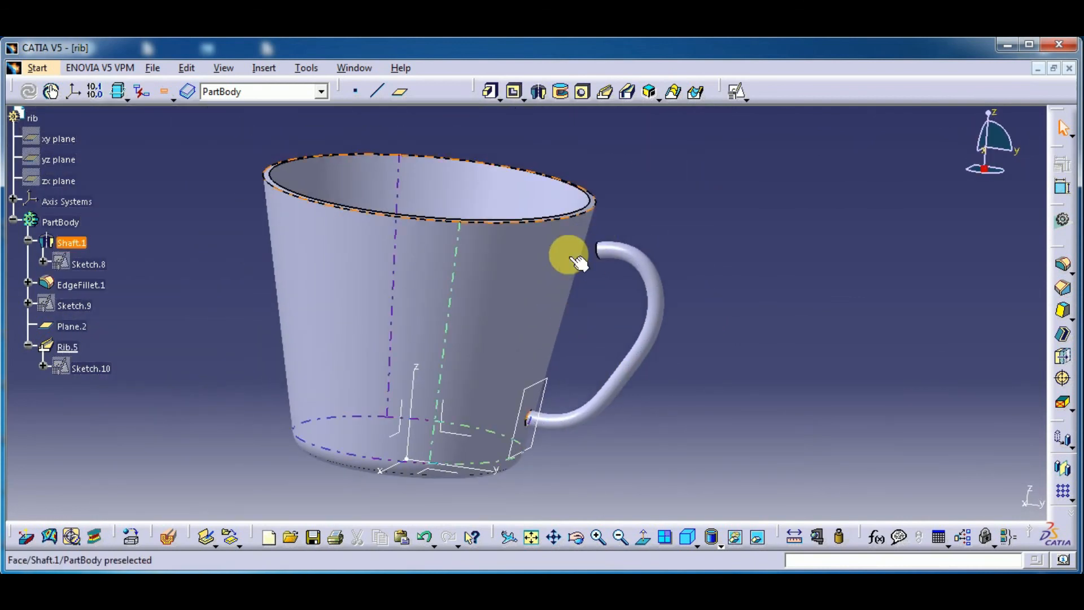
Edit the handle rib to enable Thick Profile, Merge Ends and Merge rib's ends, and preview and accept the definition
middle_drag(598, 286, 662, 325)
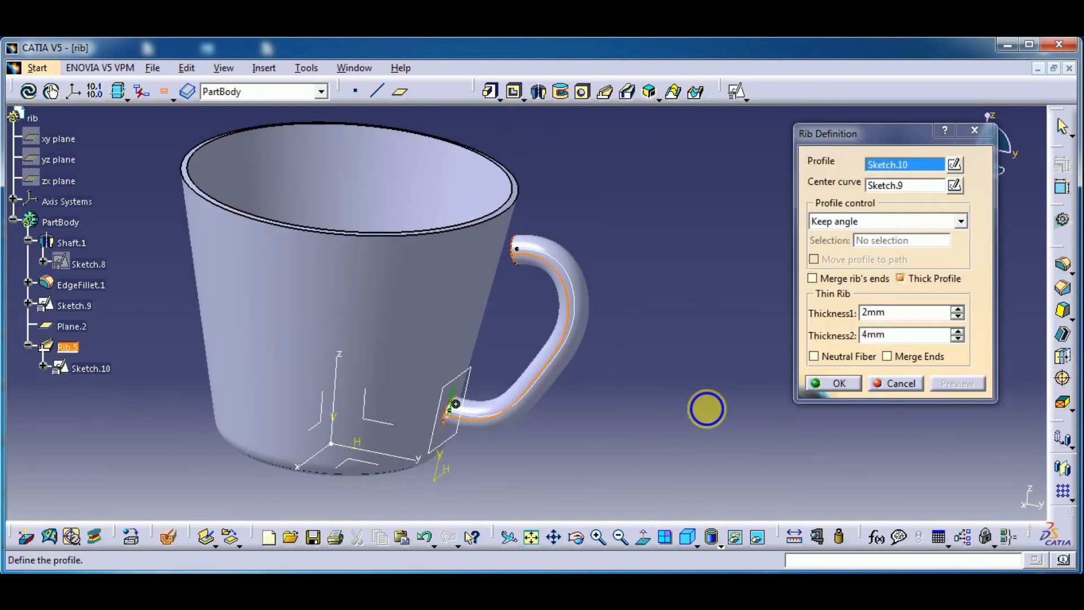
middle_drag(634, 382, 516, 275)
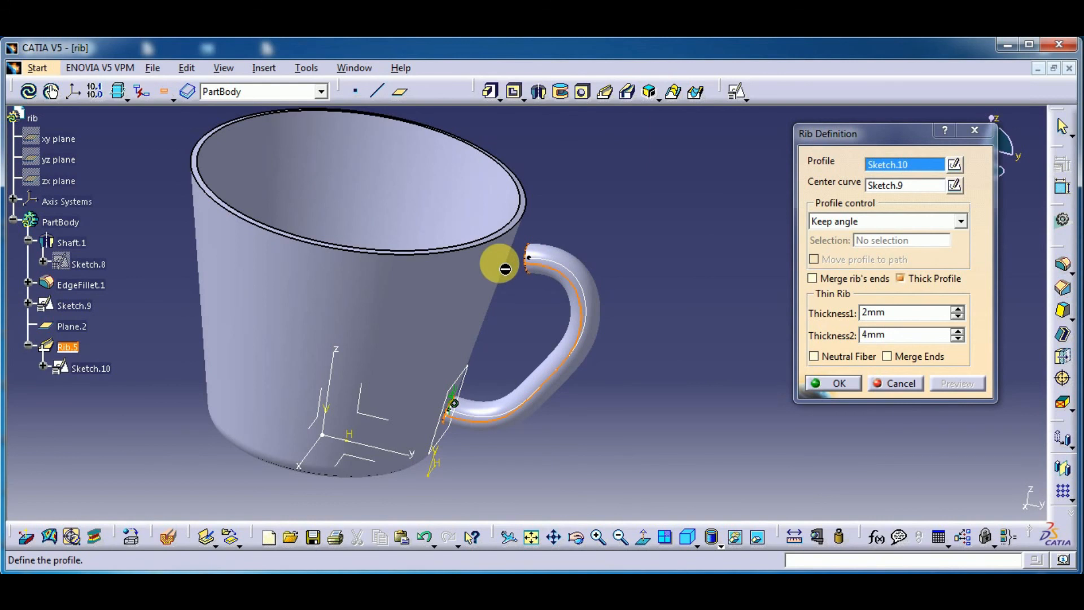
click(888, 358)
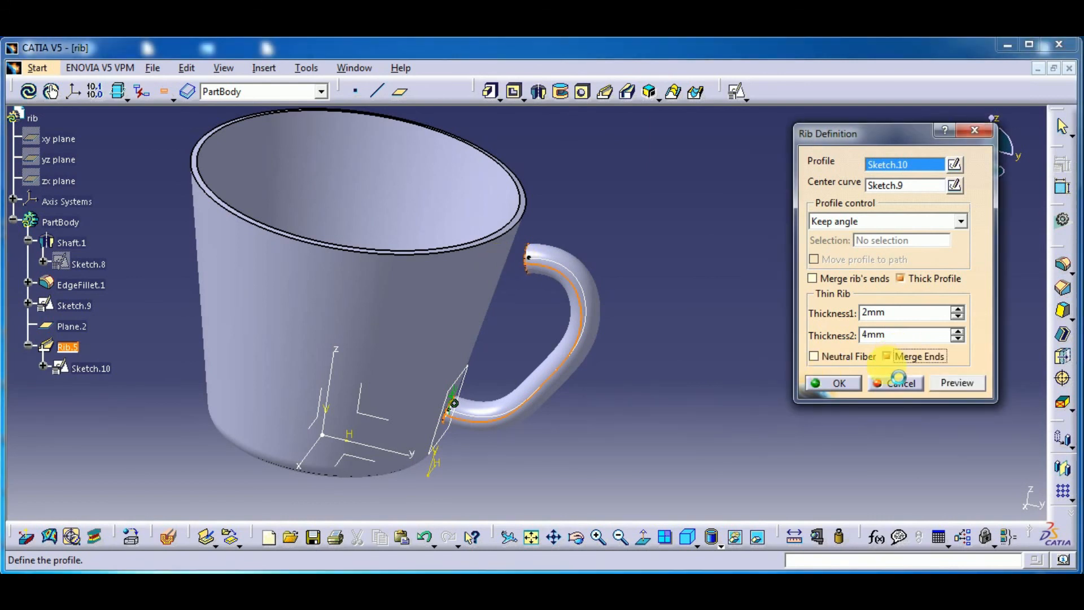
click(895, 385)
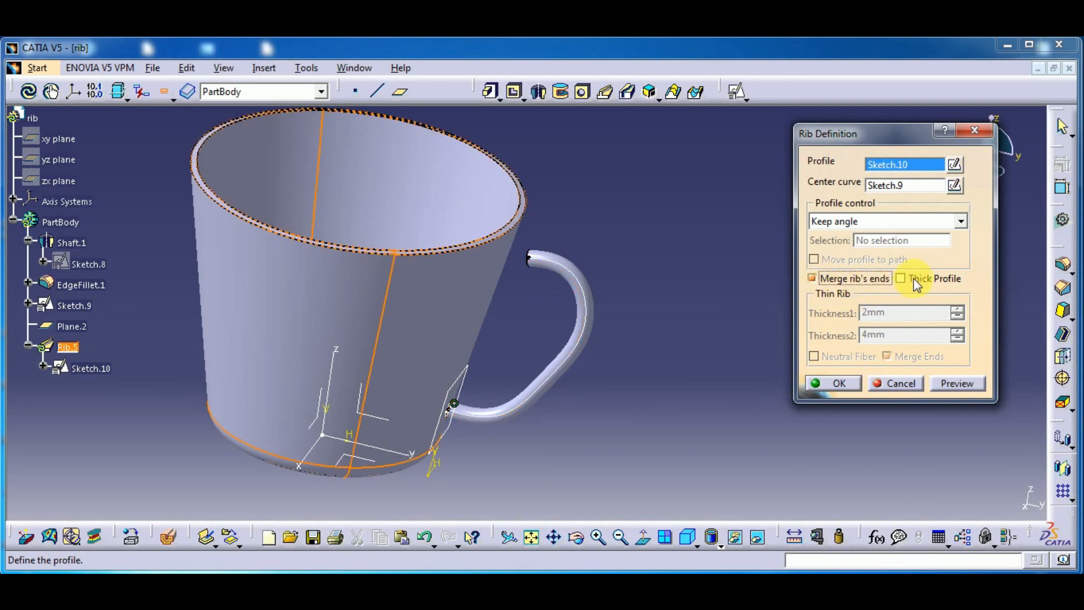
click(948, 383)
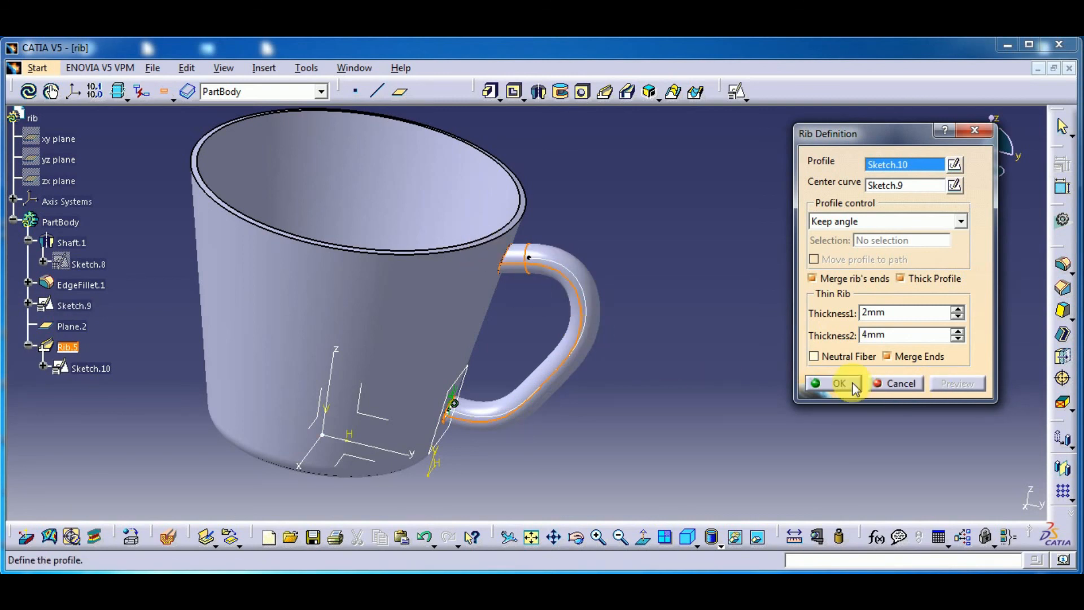
key(Return)
Hide Plane.2 and the Absolute Axis System
middle_drag(624, 418, 687, 460)
middle_drag(349, 435, 347, 452)
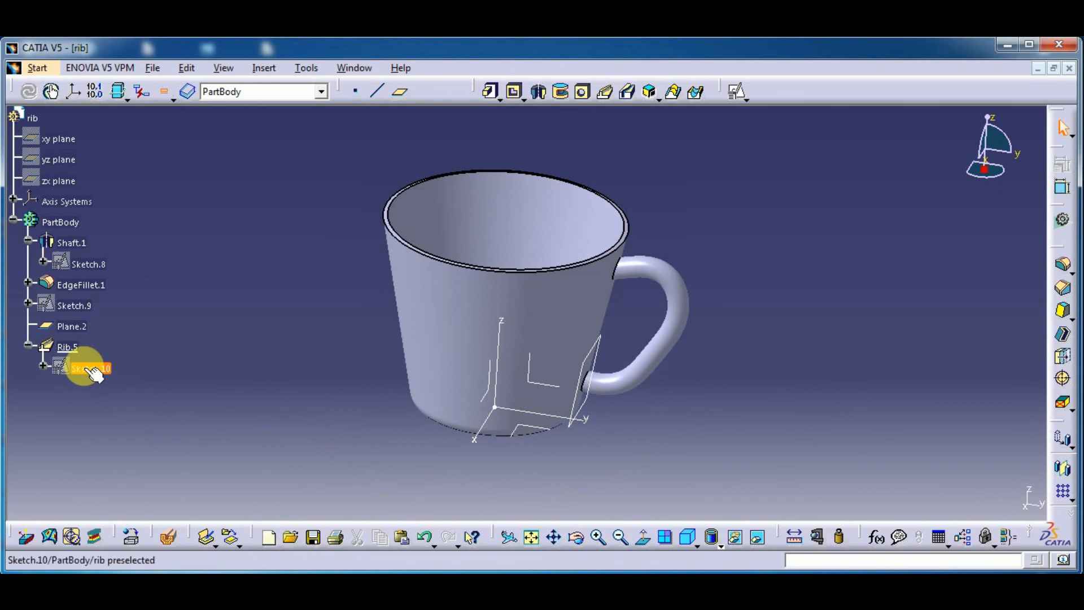
right_click(73, 326)
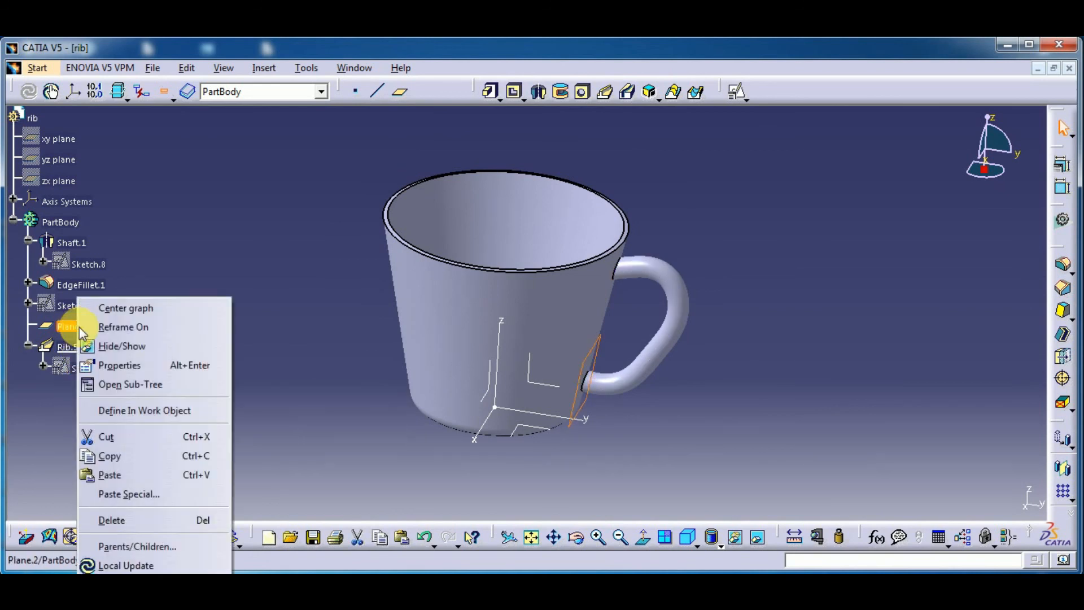
click(186, 346)
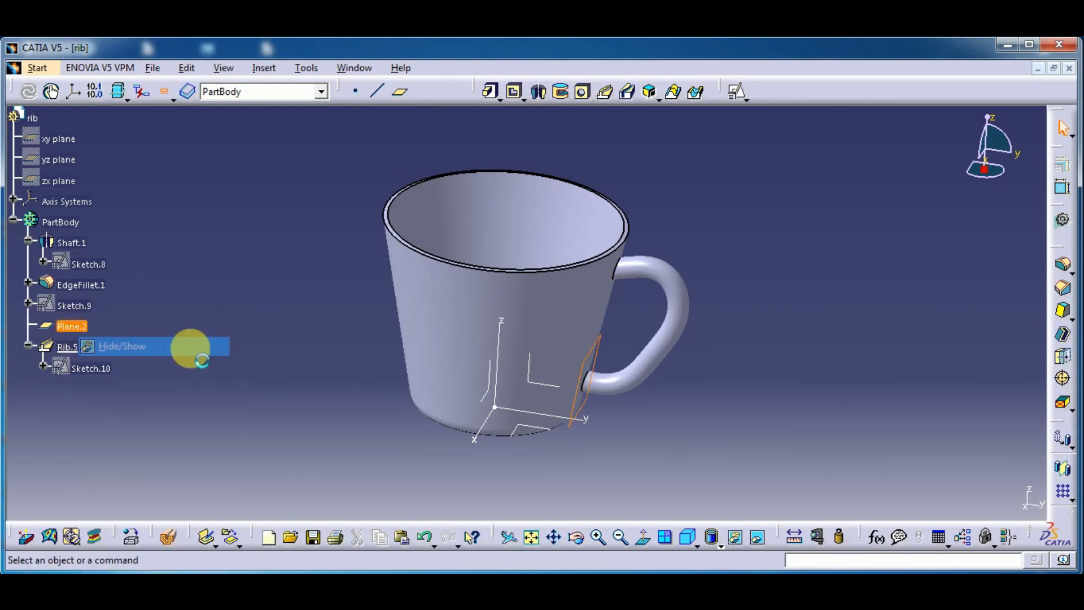
click(13, 201)
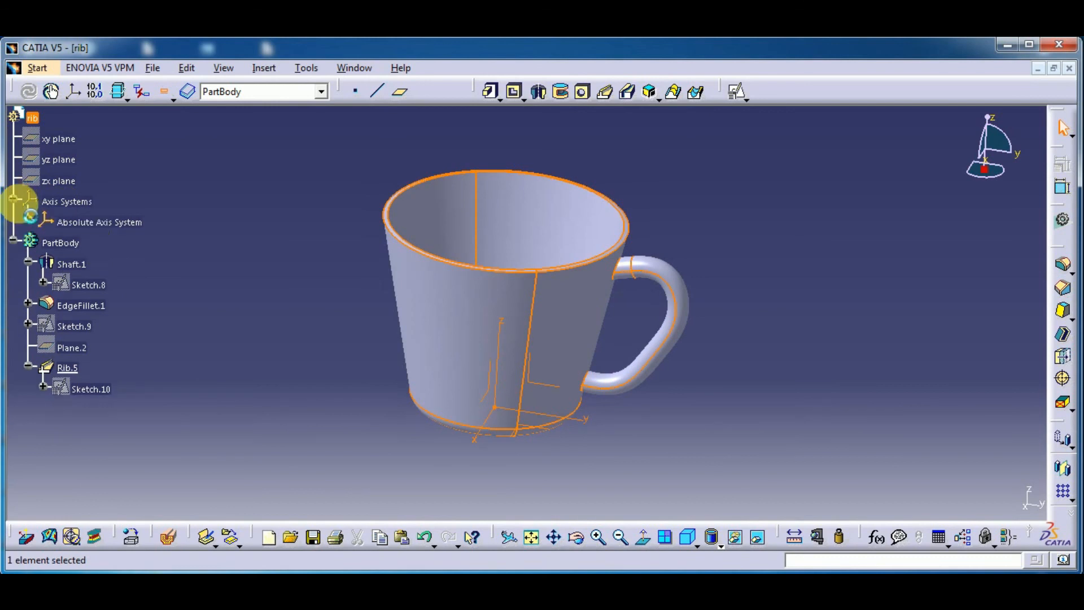
click(107, 222)
right_click(108, 222)
click(154, 274)
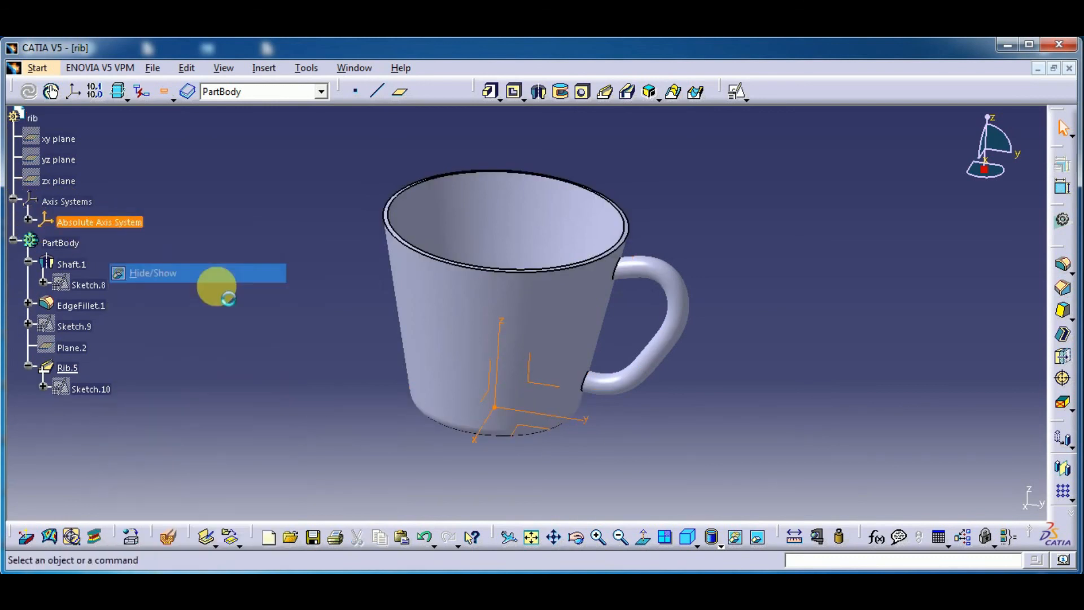
Collapse the PartBody and Axis Systems branches of the specification tree
middle_drag(525, 361, 614, 477)
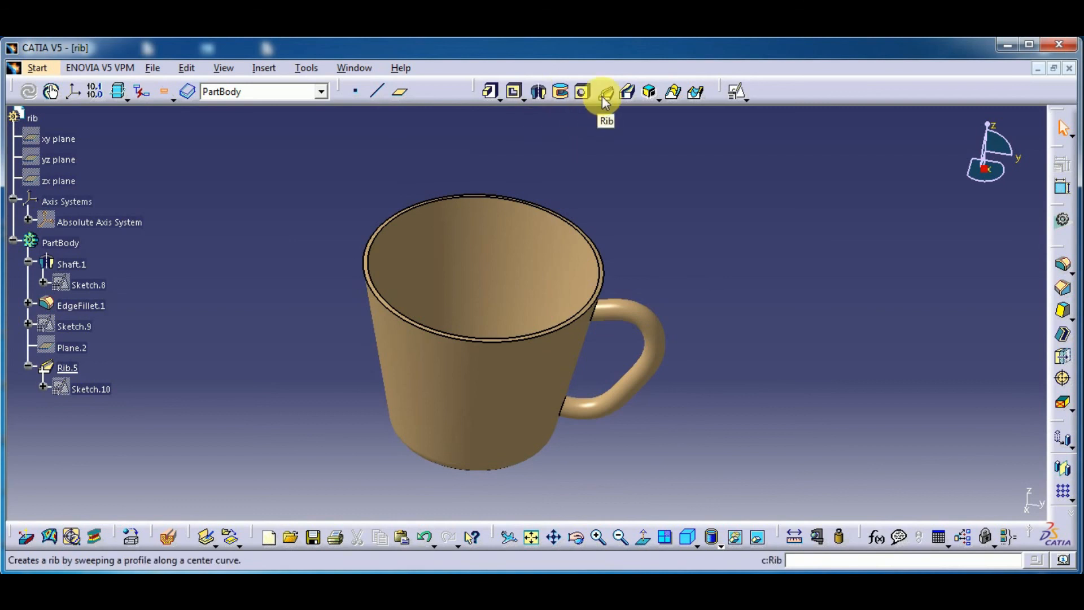
click(675, 261)
middle_drag(694, 251, 747, 271)
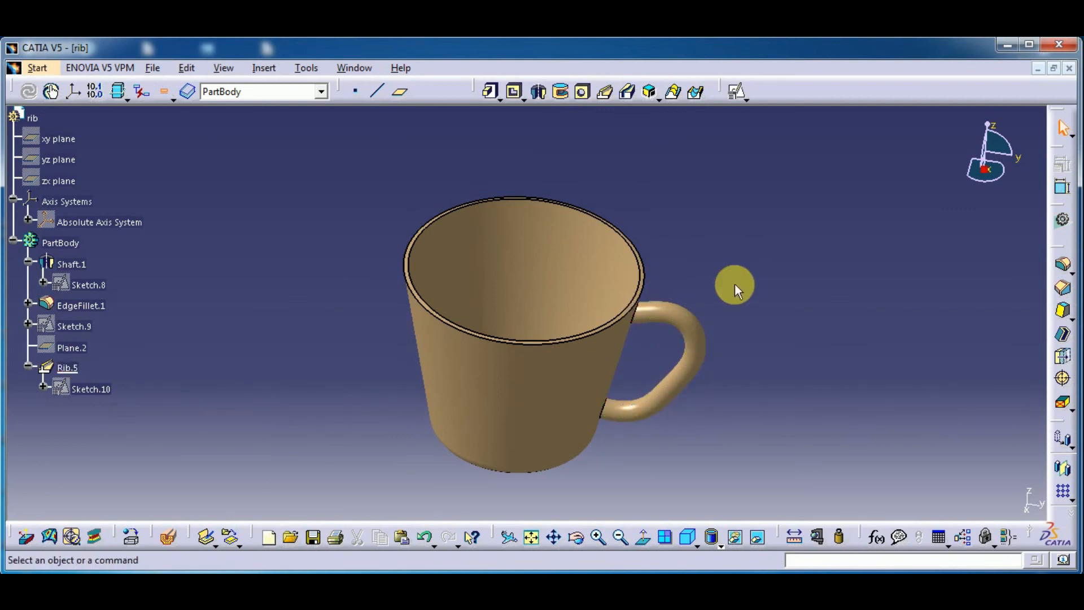
click(13, 240)
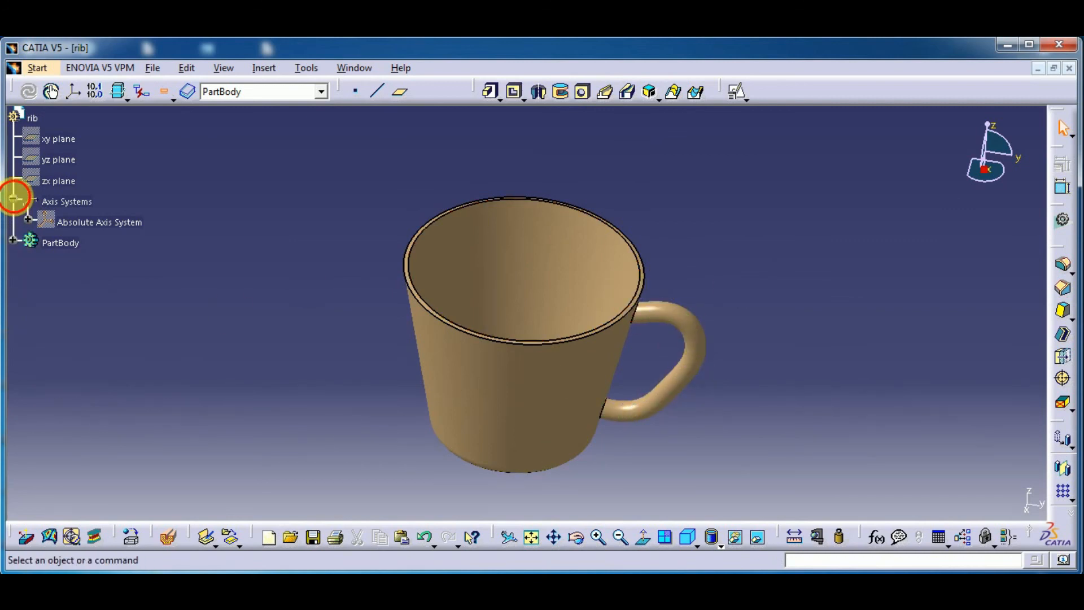
click(14, 197)
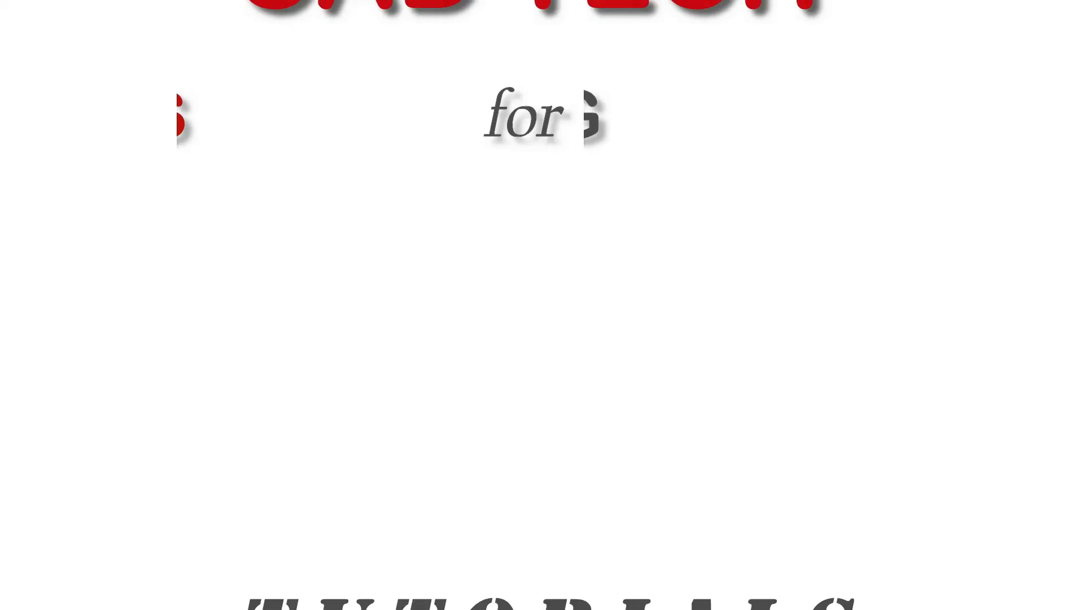